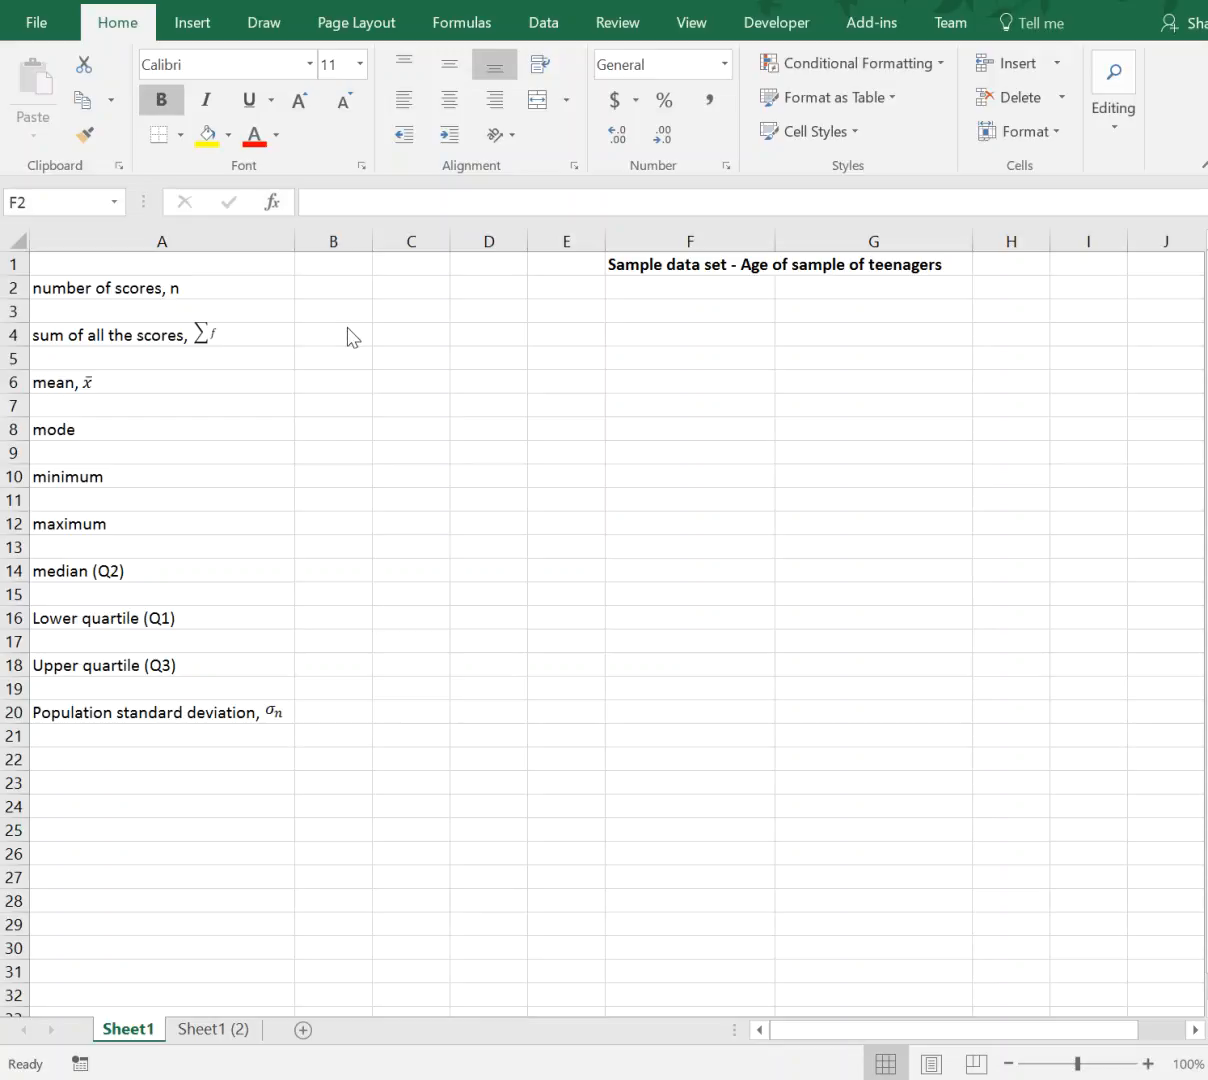
Enter the numbers 1, 2, 3 and 4 in cells F3 to F6 under the sample data set heading
left_click(698, 370)
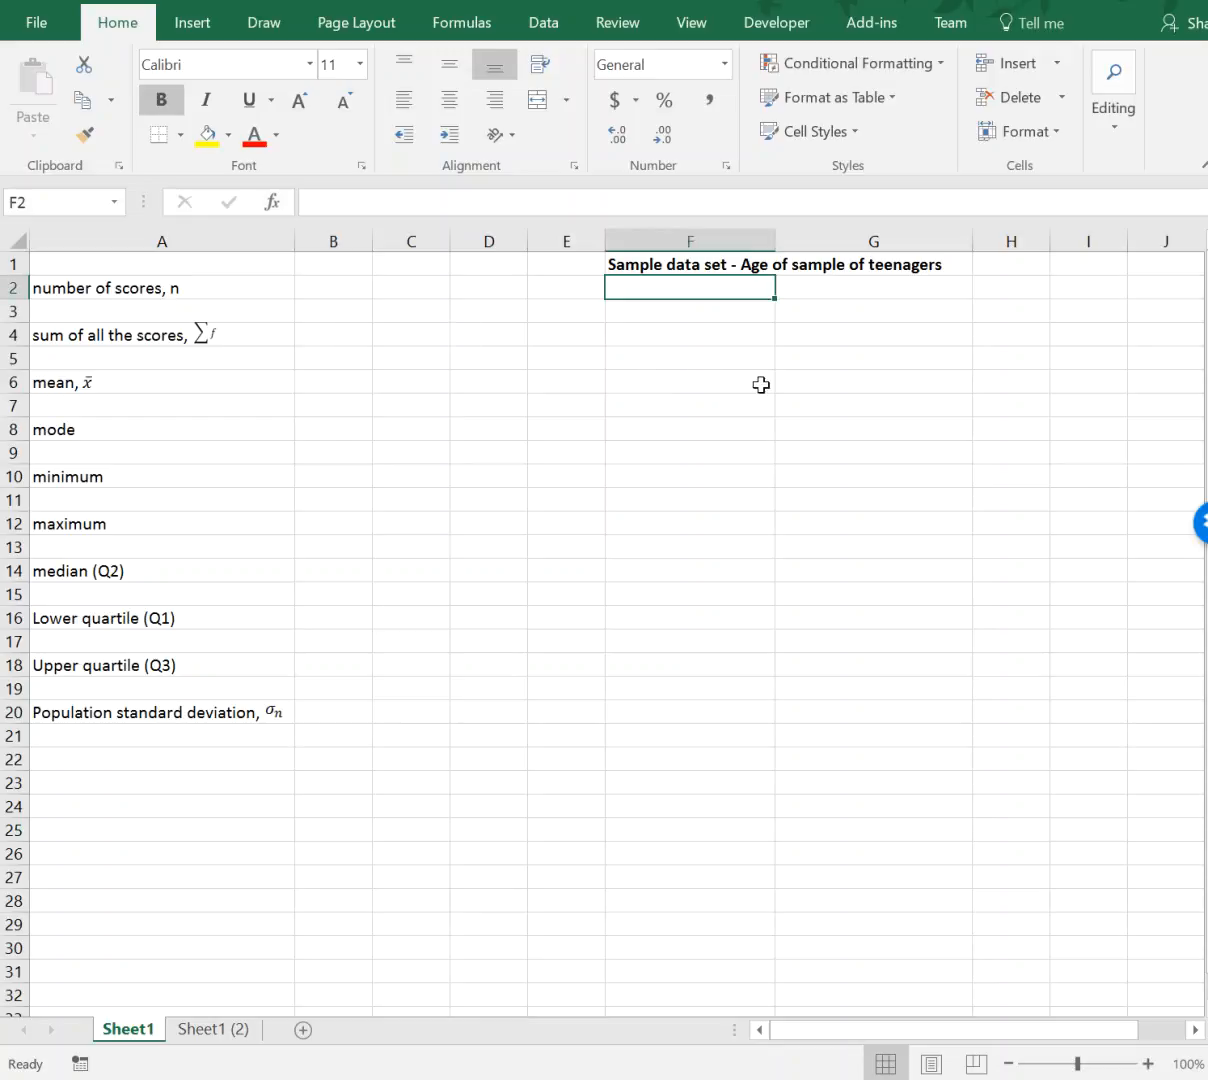
left_click(671, 313)
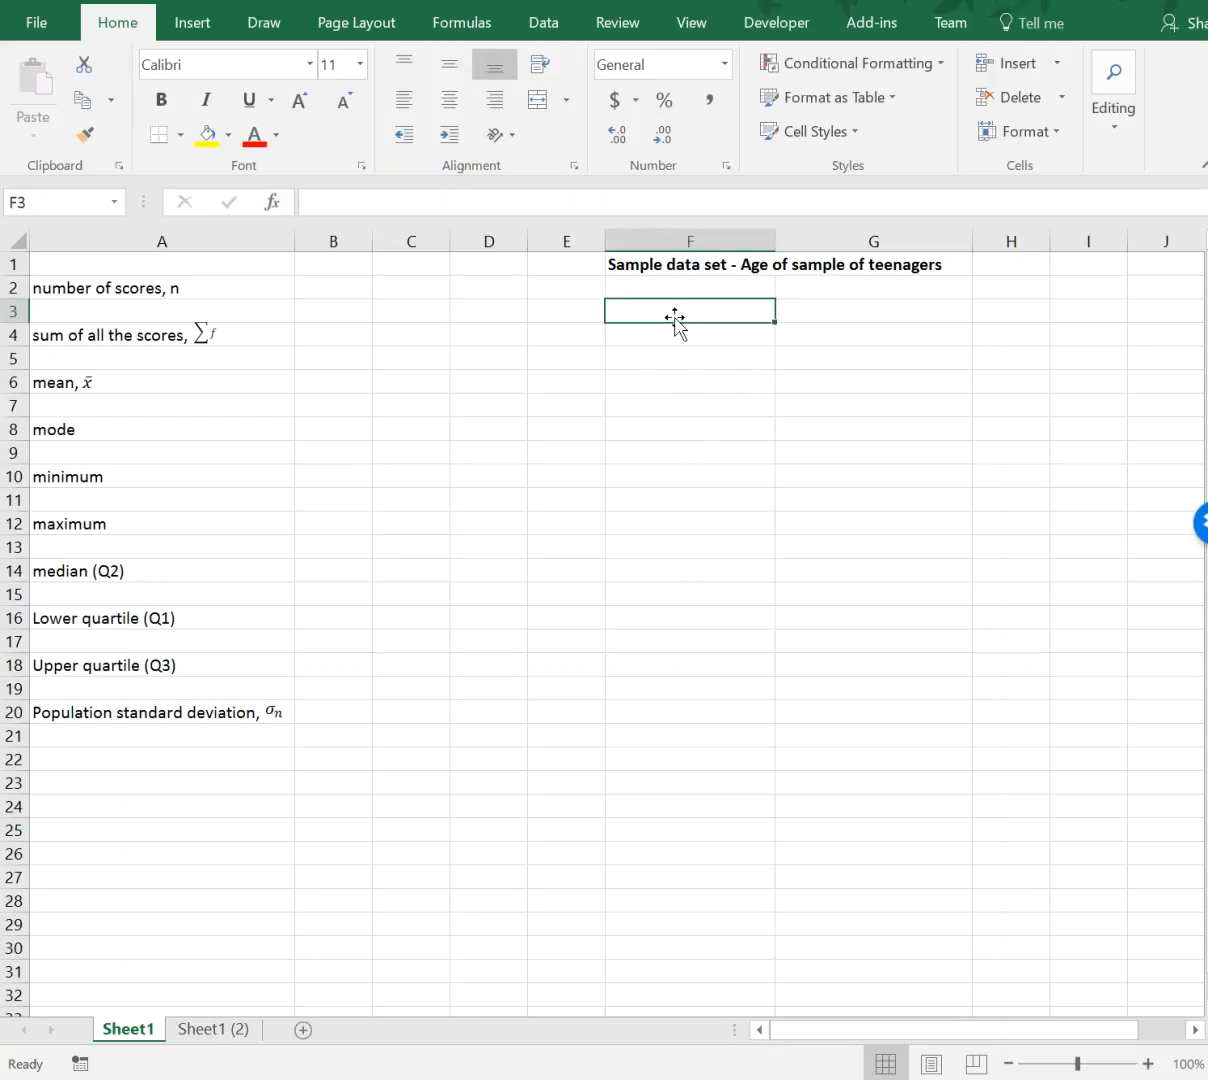
left_click(681, 265)
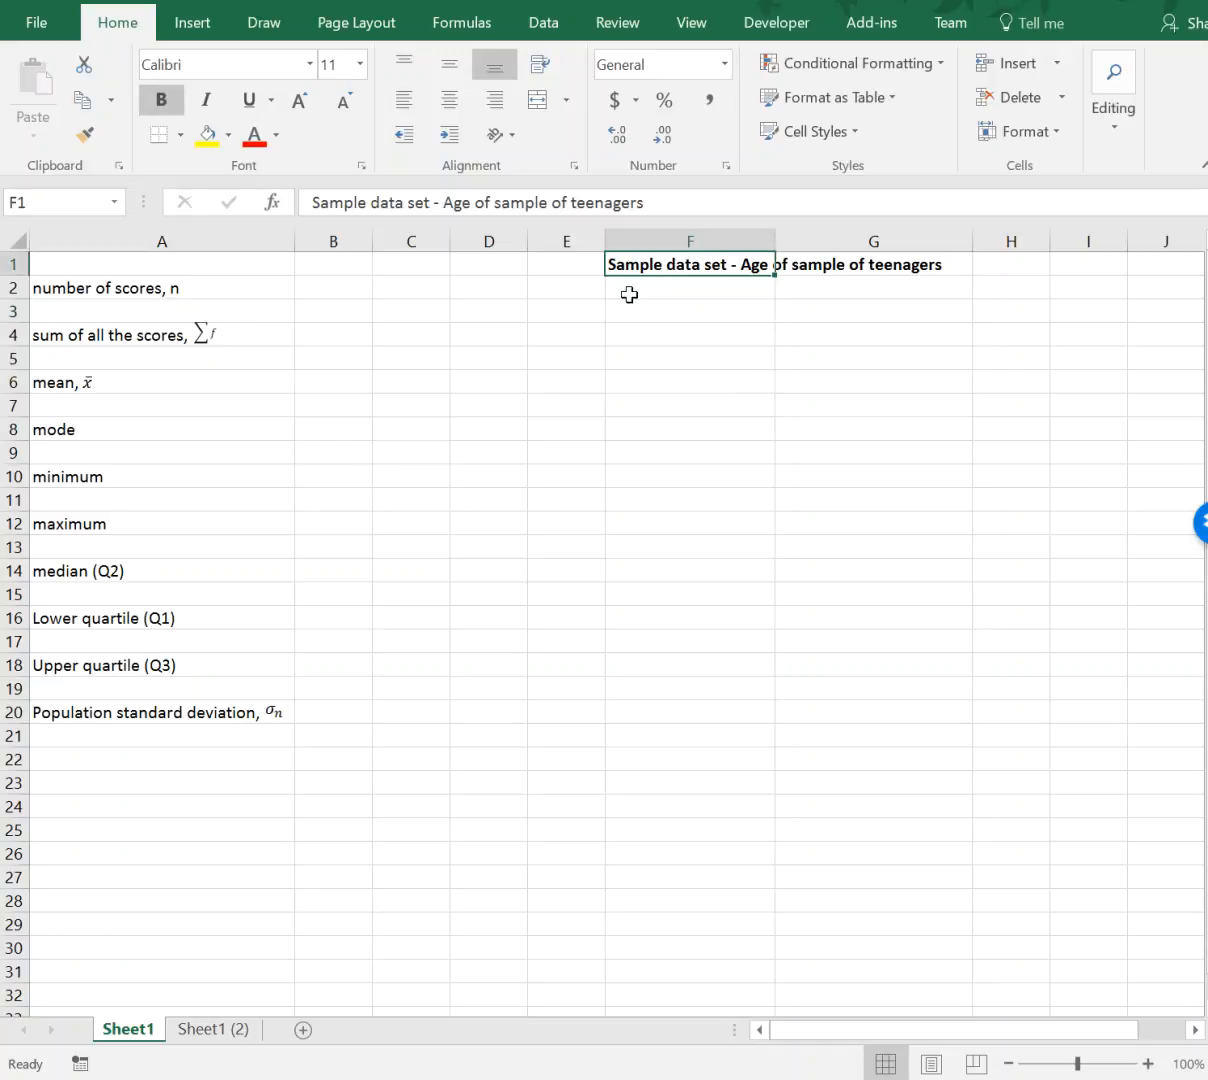
left_click(694, 308)
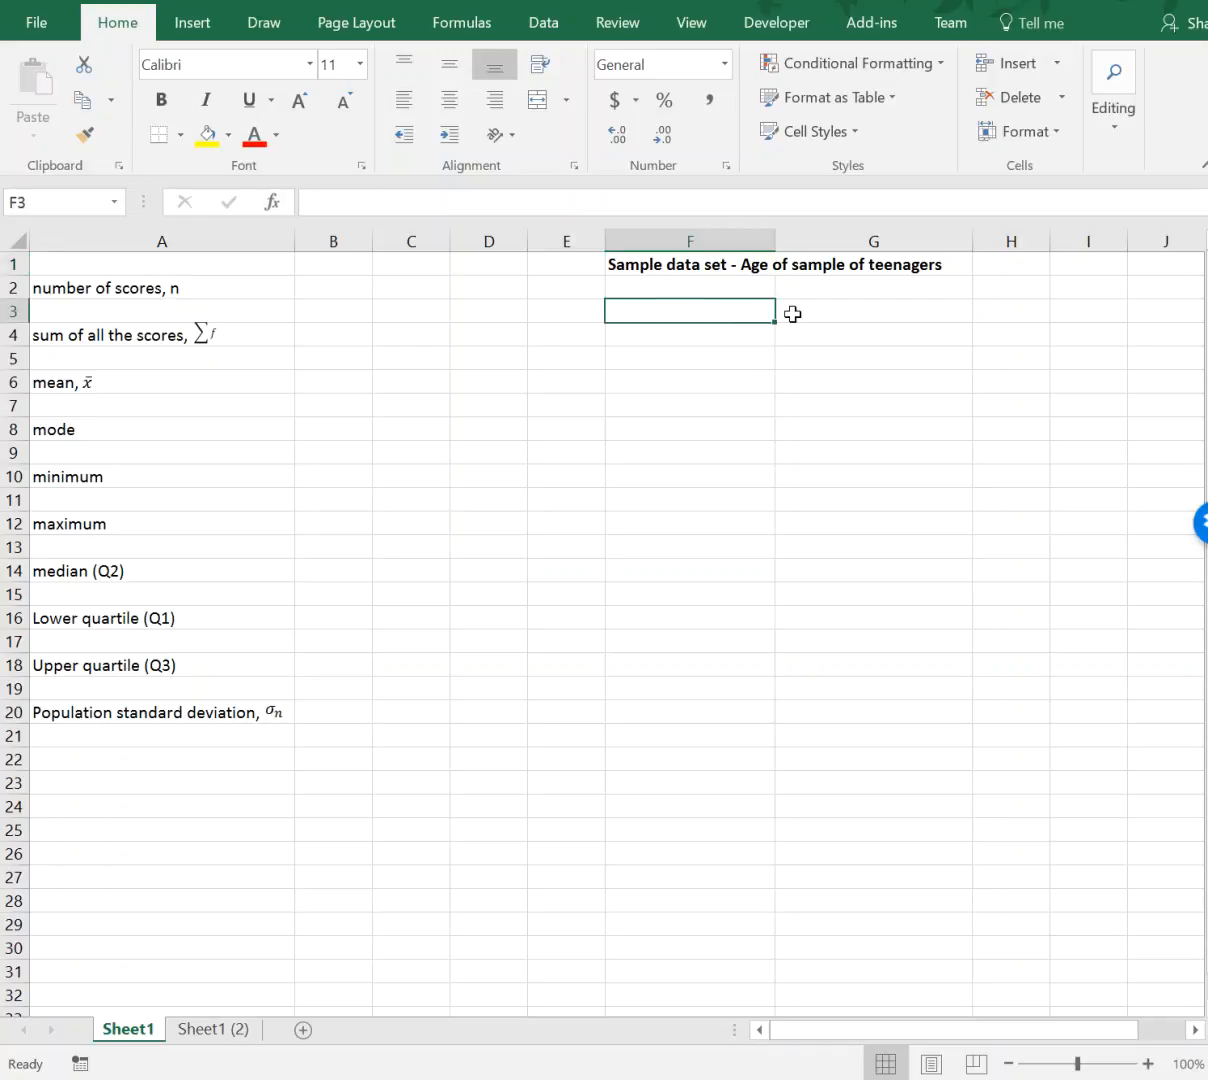
type("1")
key("Return")
type("2")
key("Return")
type("3")
key("Return")
type("4")
key("Return")
Extend the number series in column F down to 25 in F27 and centre the values horizontally and vertically
left_click_drag(768, 305, 774, 887)
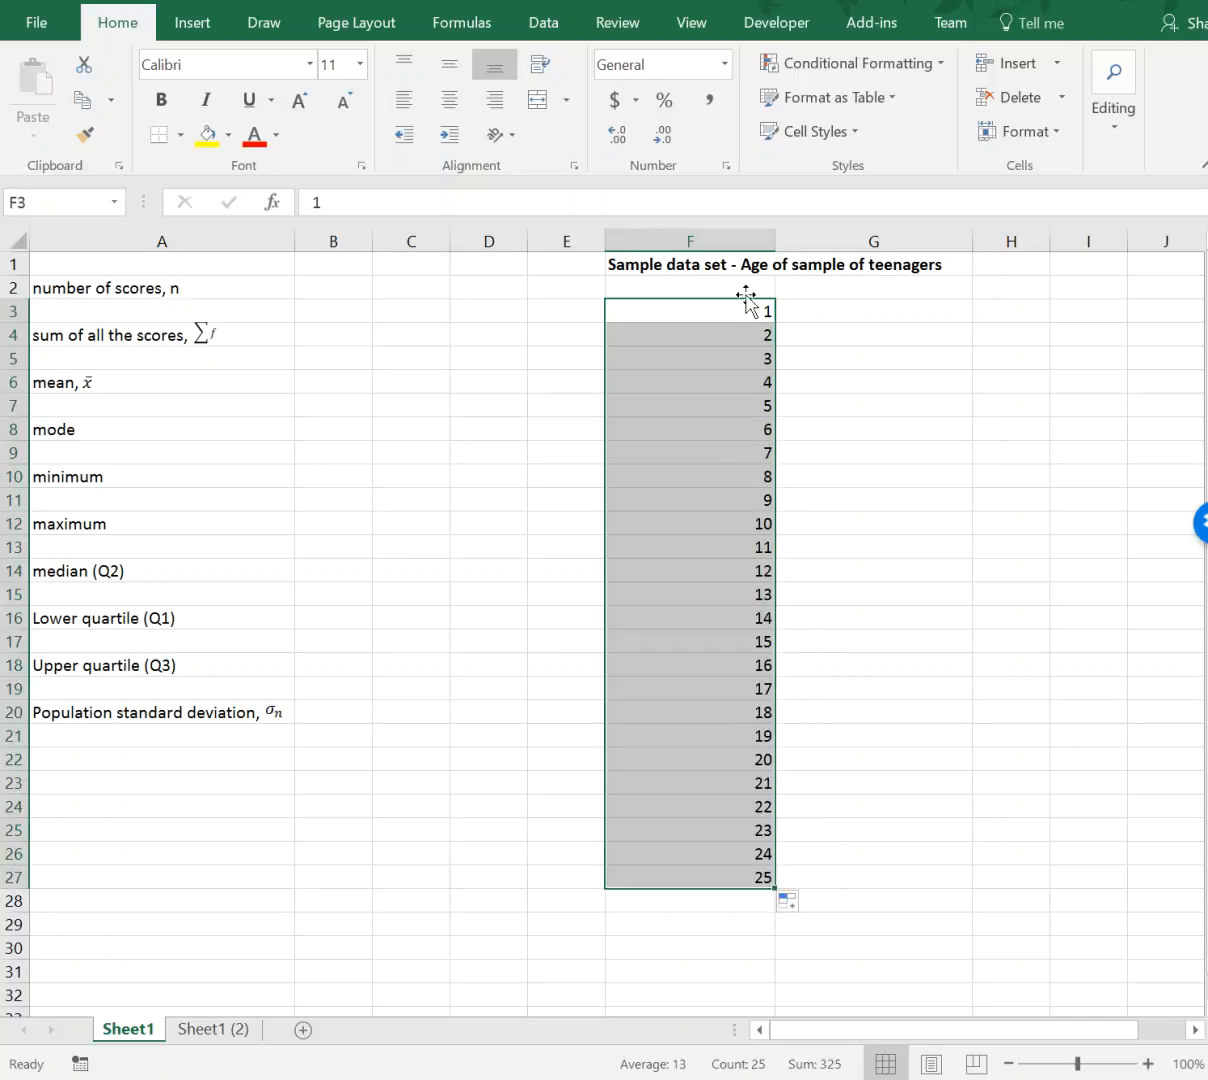
left_click(452, 63)
left_click(451, 99)
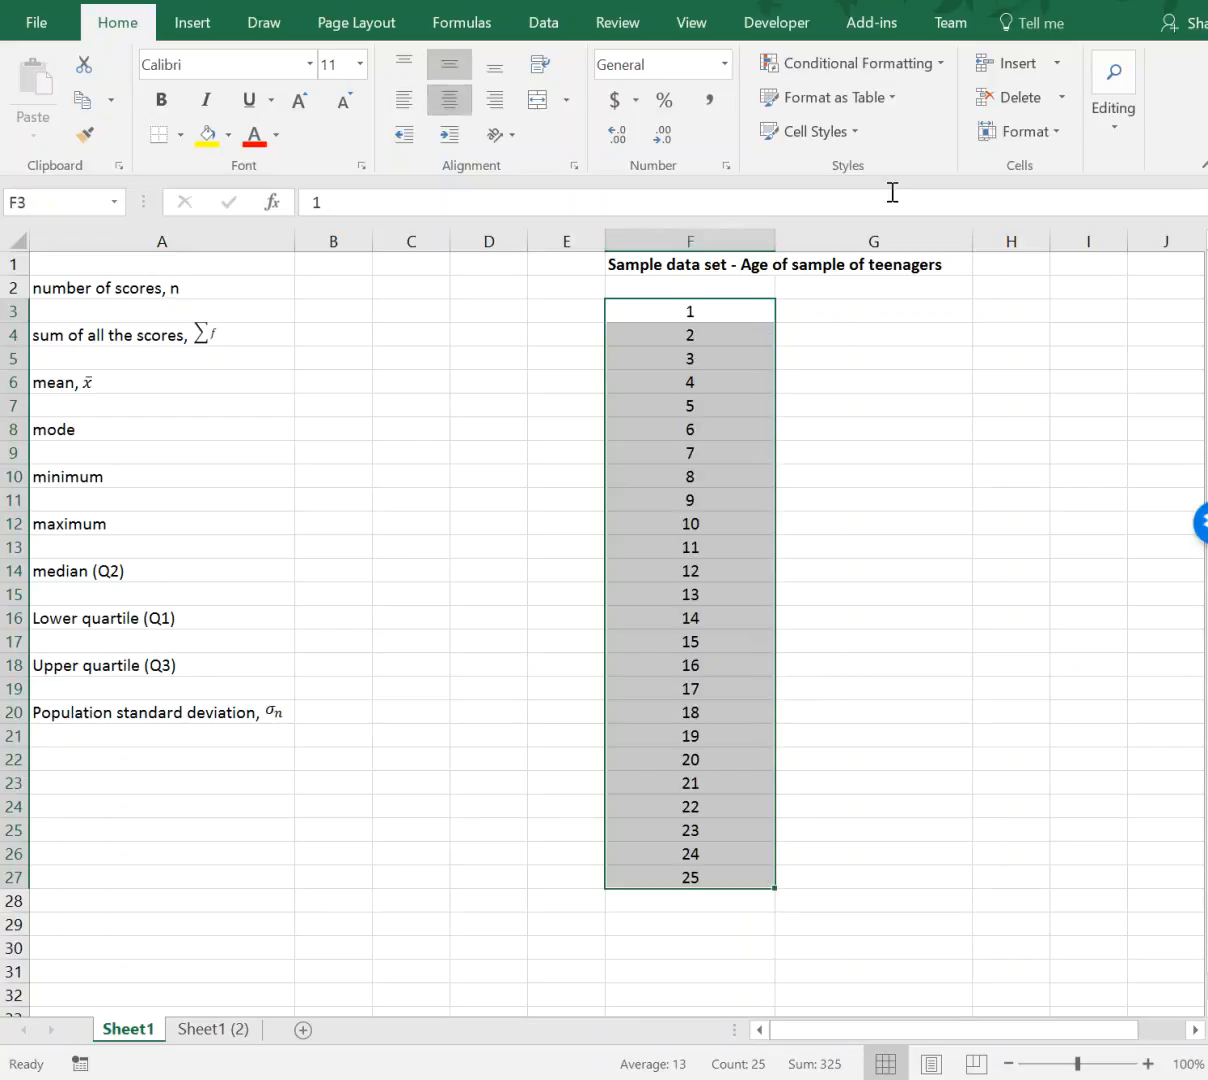
left_click(810, 313)
left_click_drag(846, 318, 902, 886)
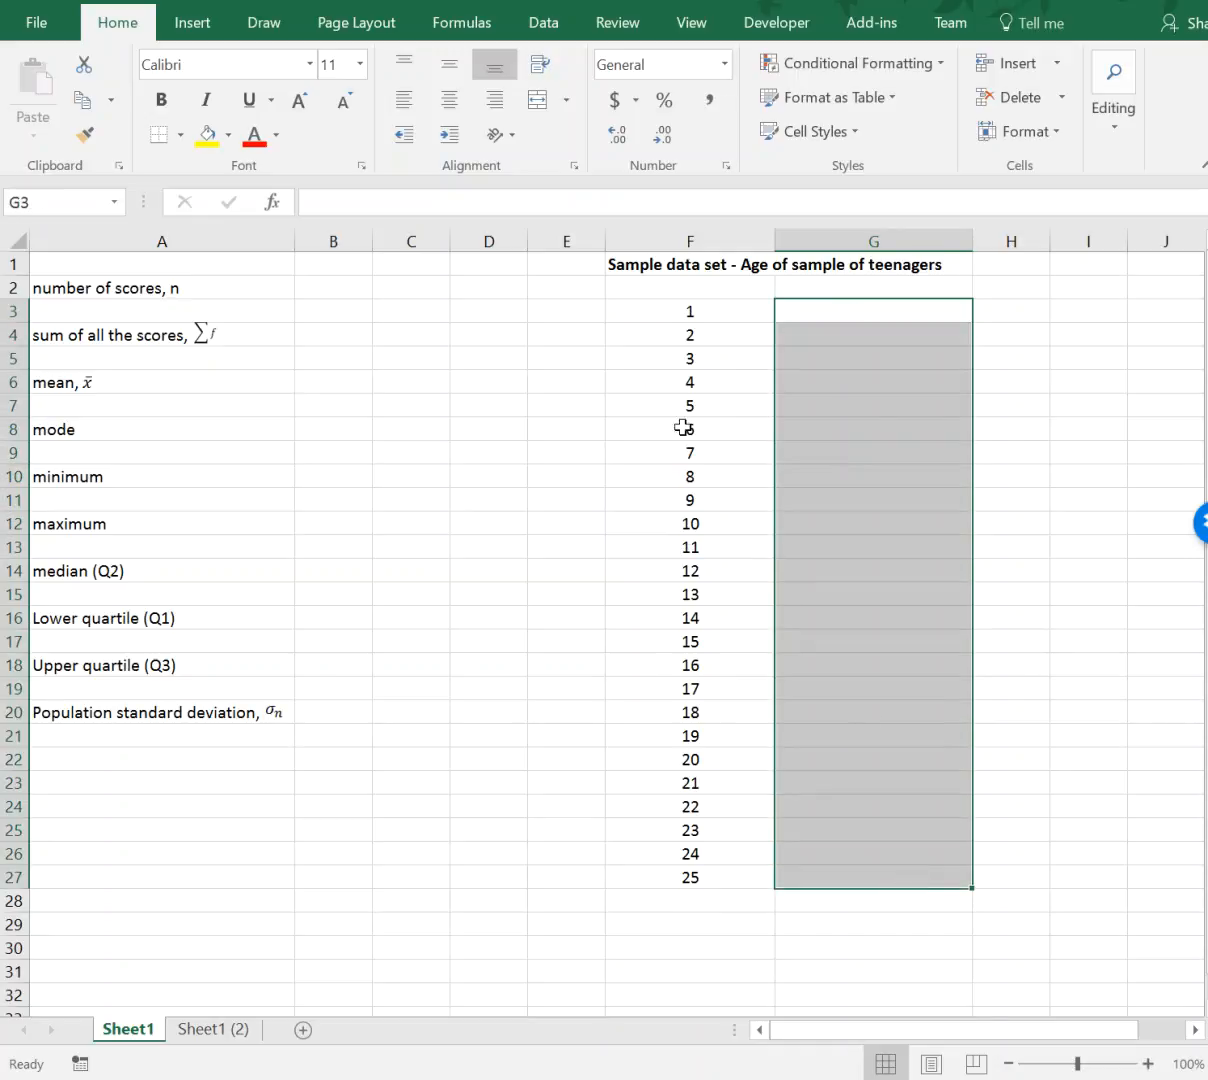
left_click_drag(693, 315, 750, 878)
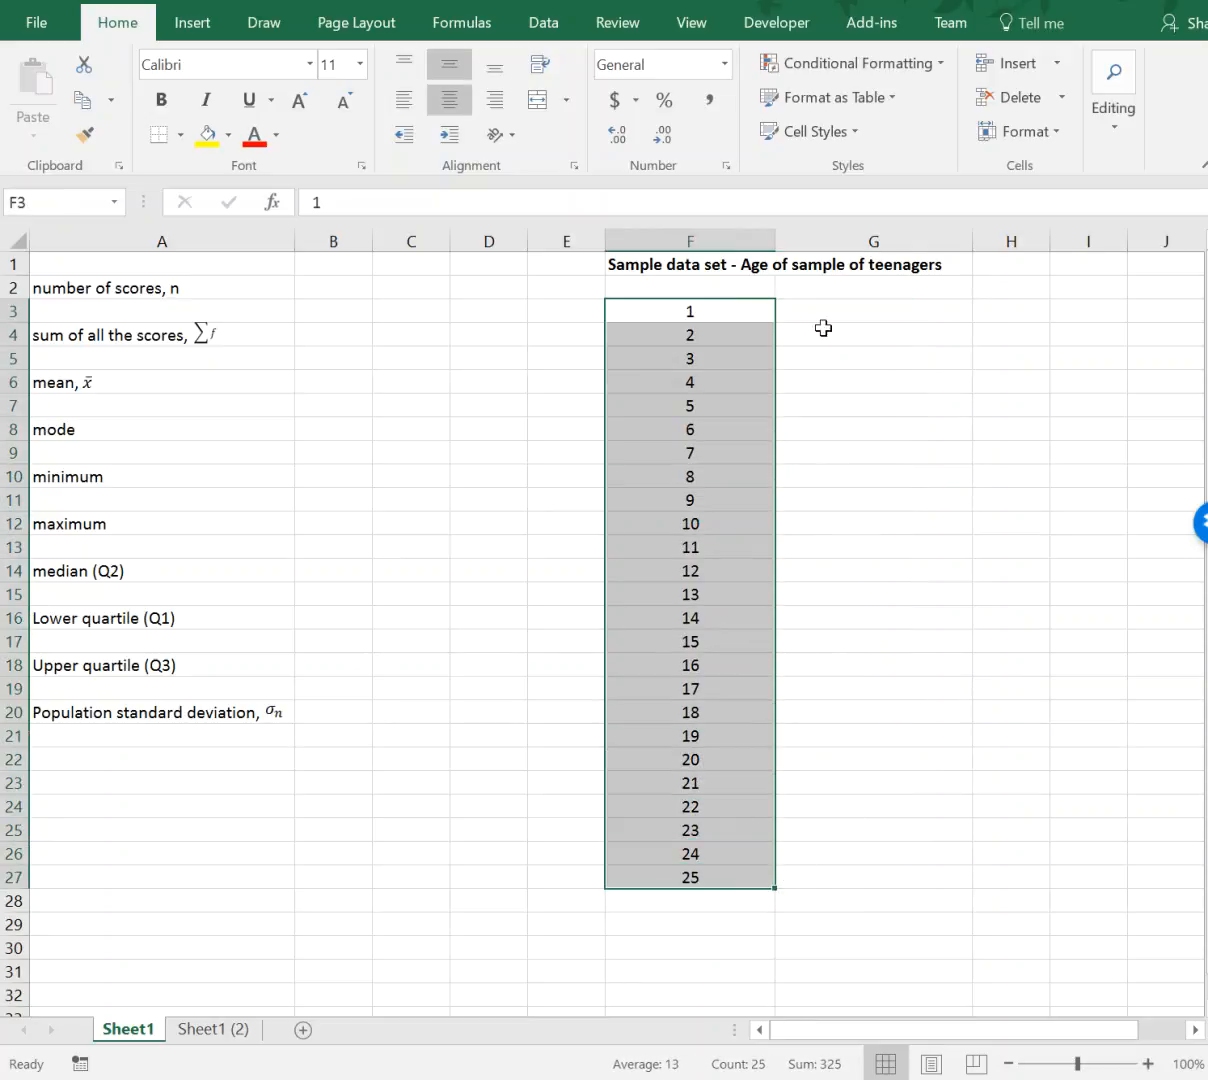
Enter the formula =3+4 in cell G3 and the plain text 3+4 without an equals sign in G4
left_click(830, 310)
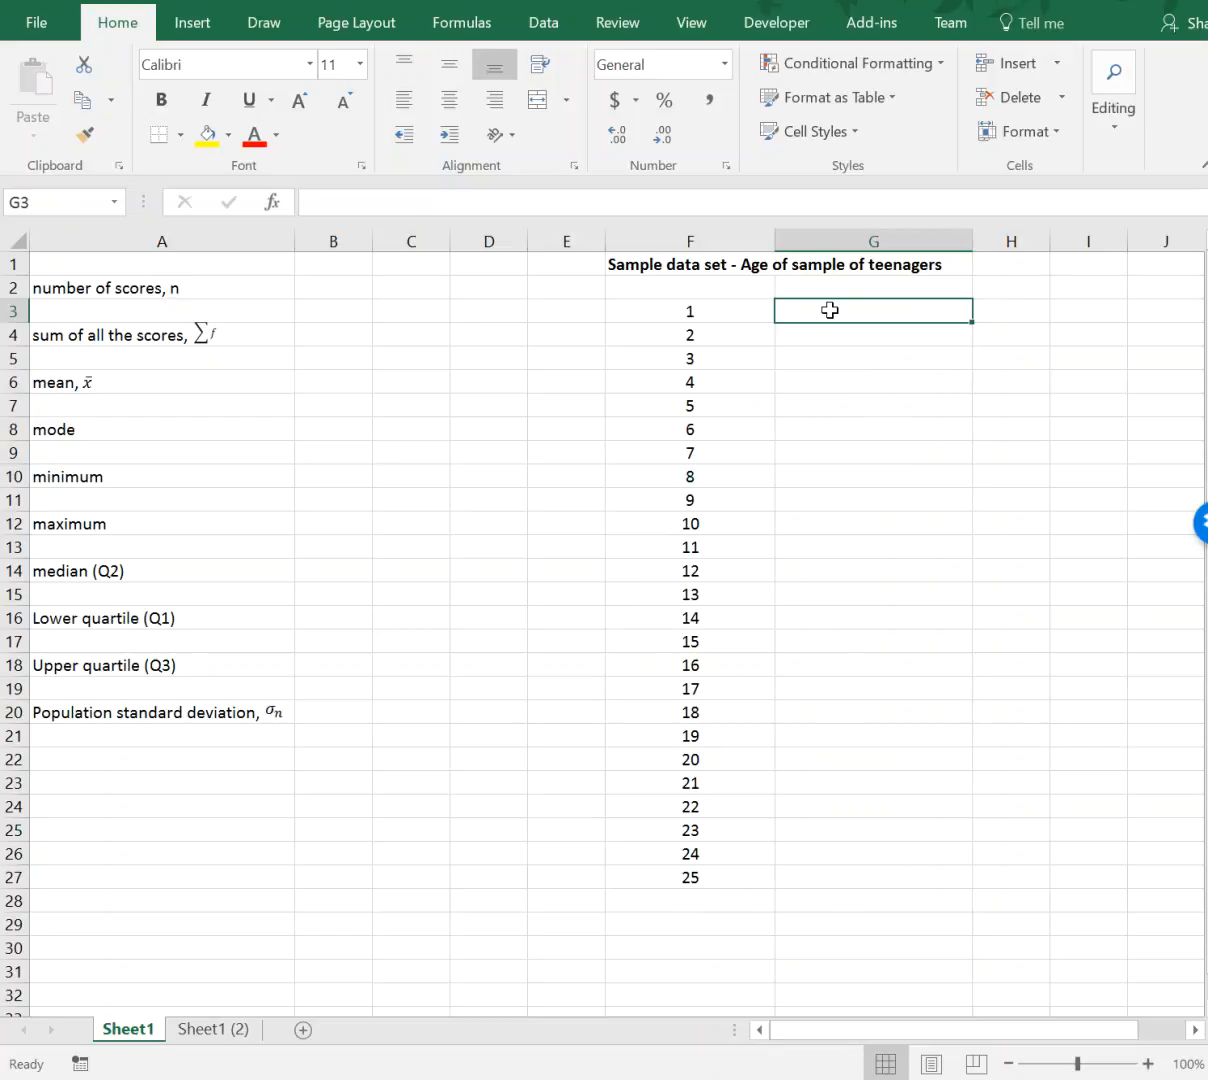
type("=")
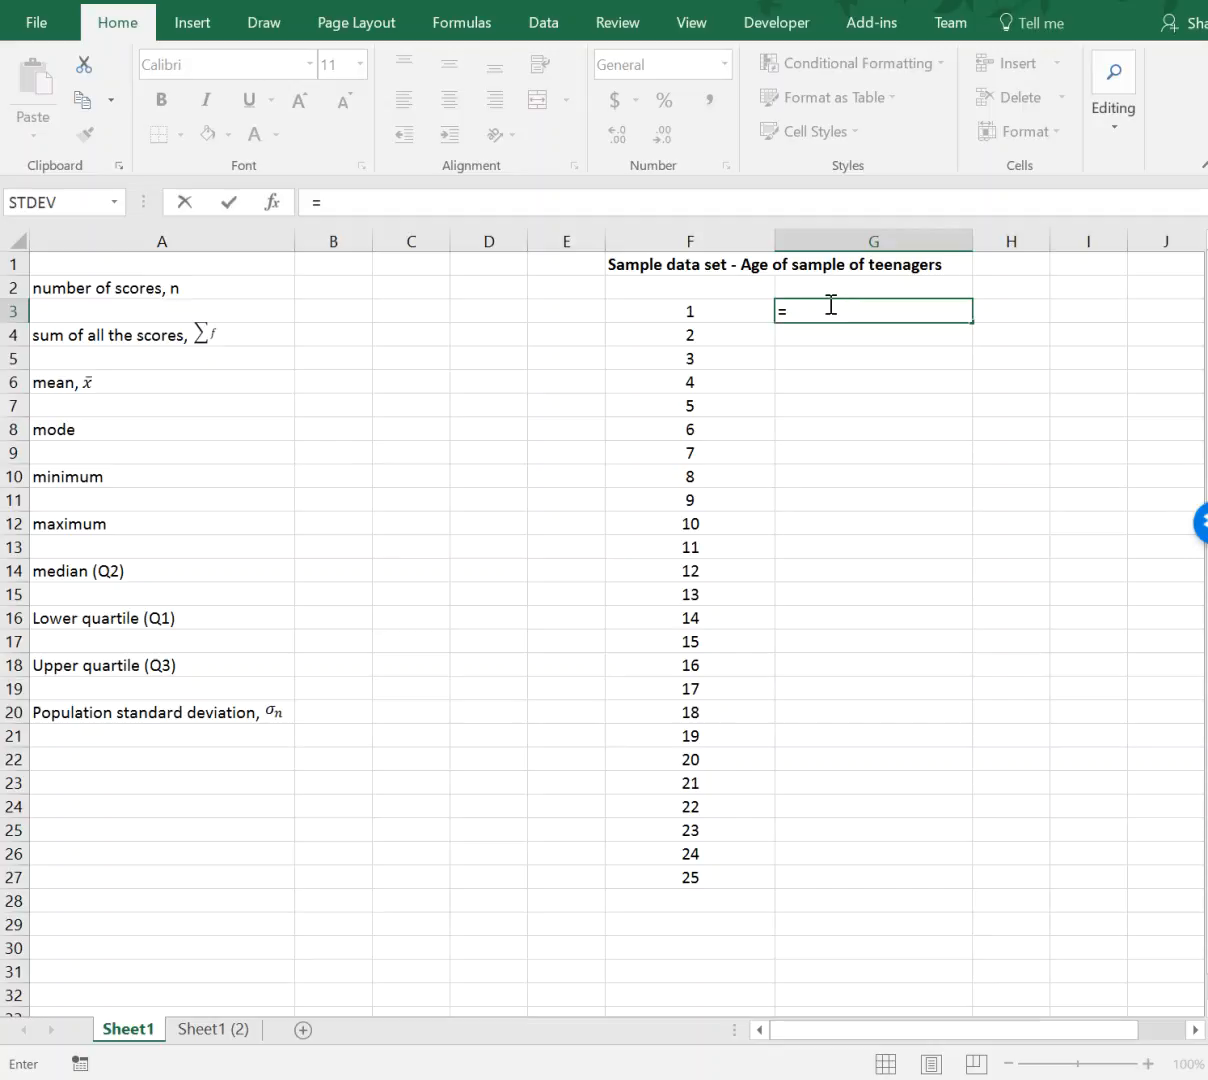
type("3+4")
key("Return")
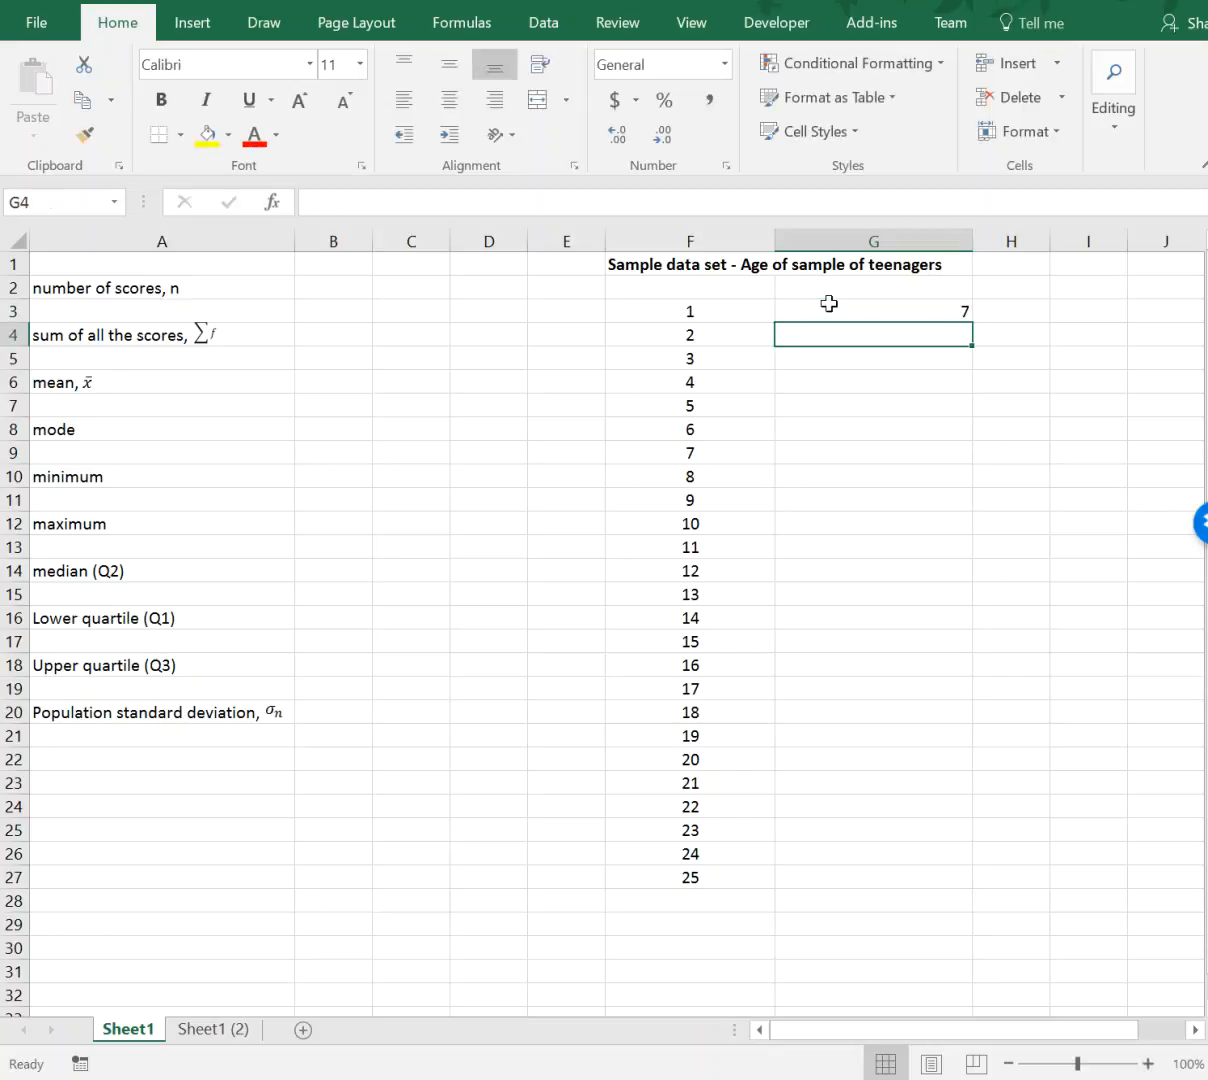
type("3+4")
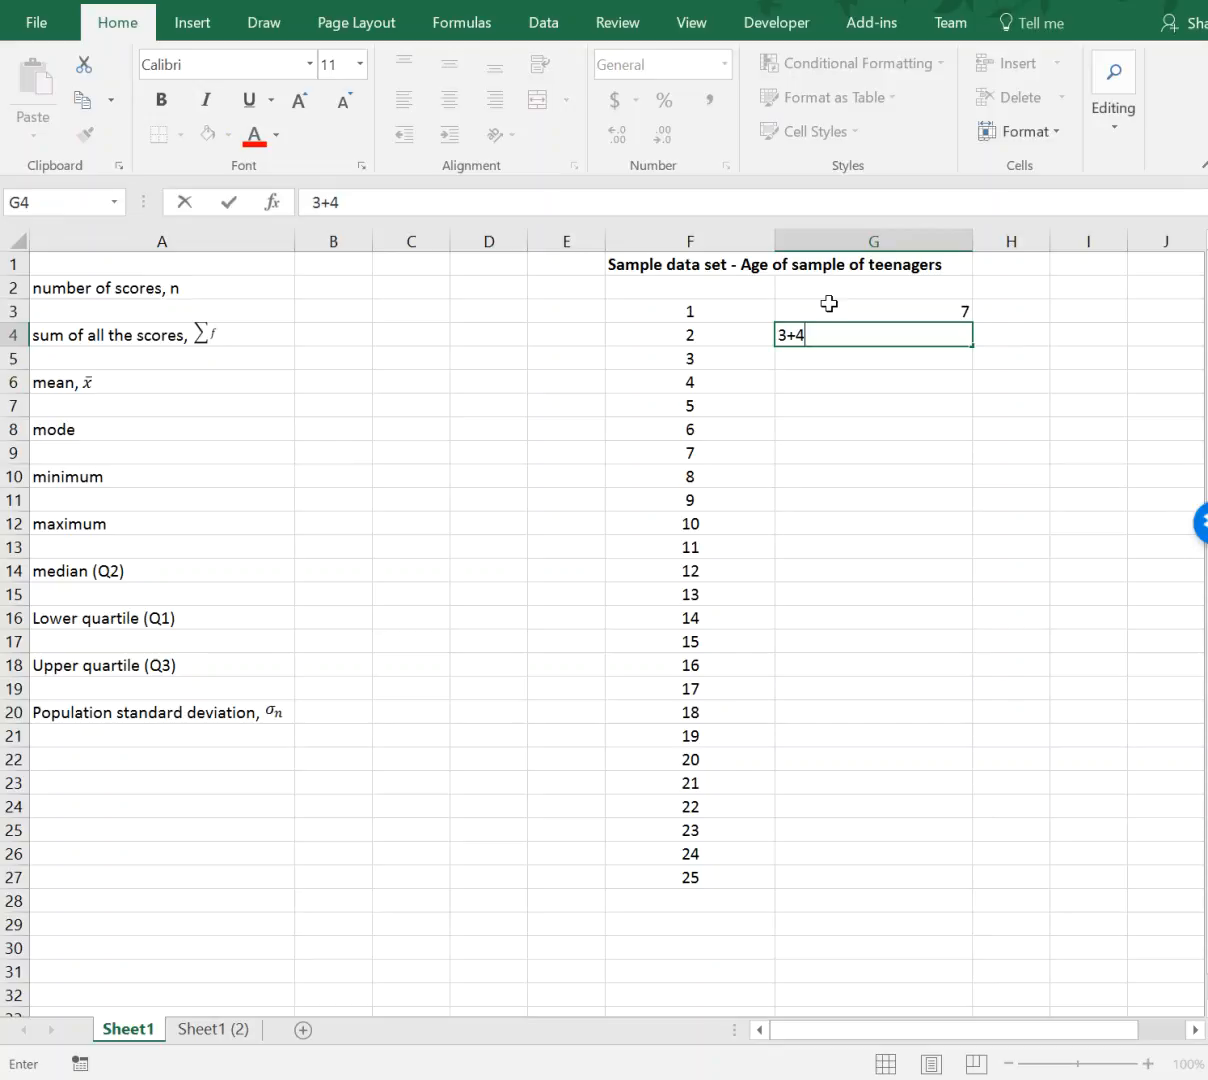
key("Return")
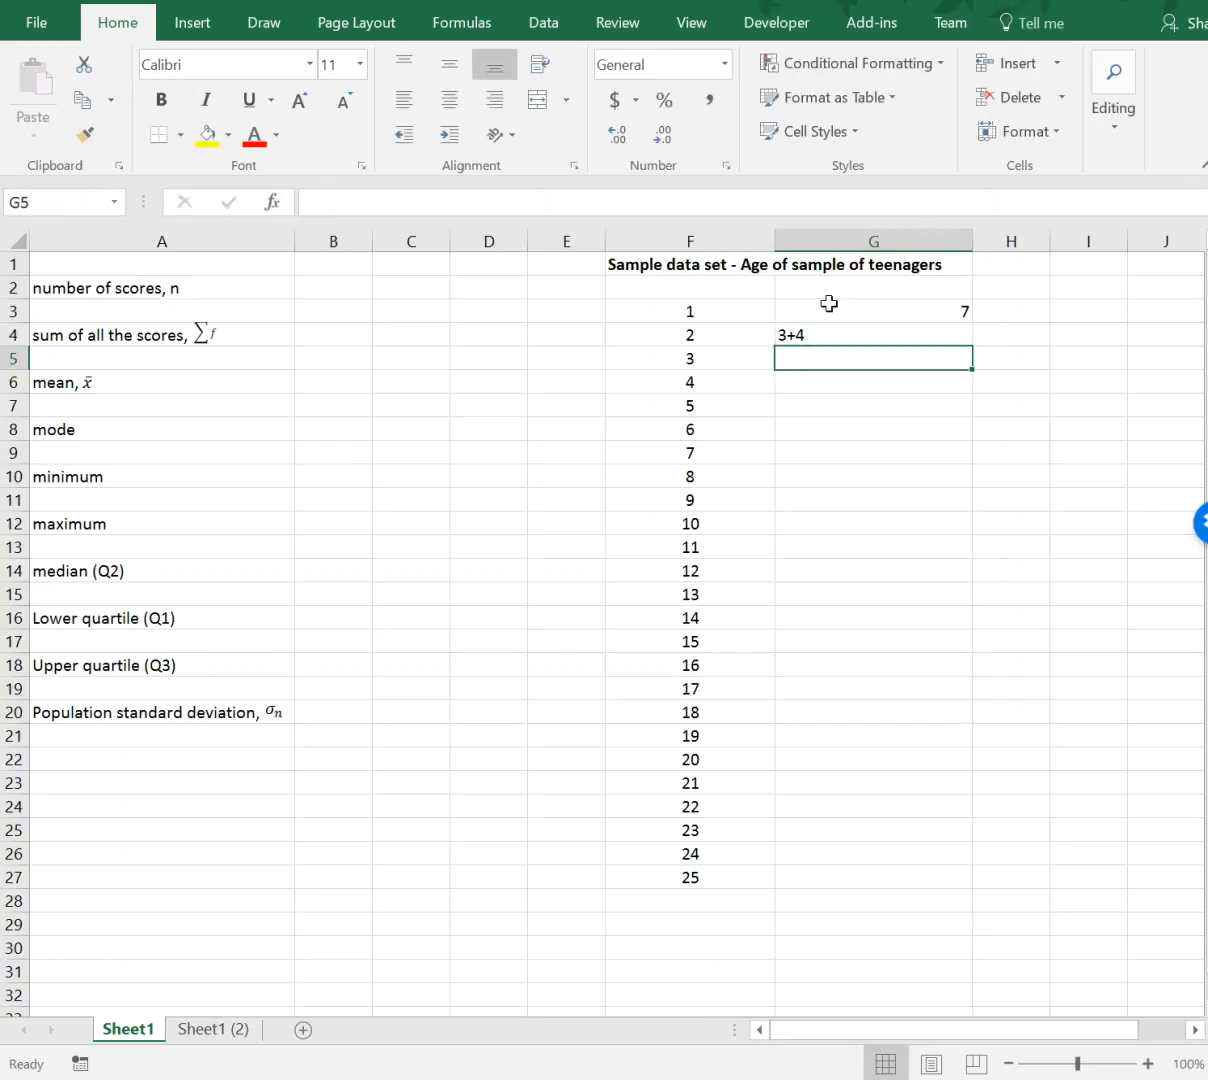
Turn the text in G4 into the formula =3+4, and clear the contents of G3:G4
key("Up")
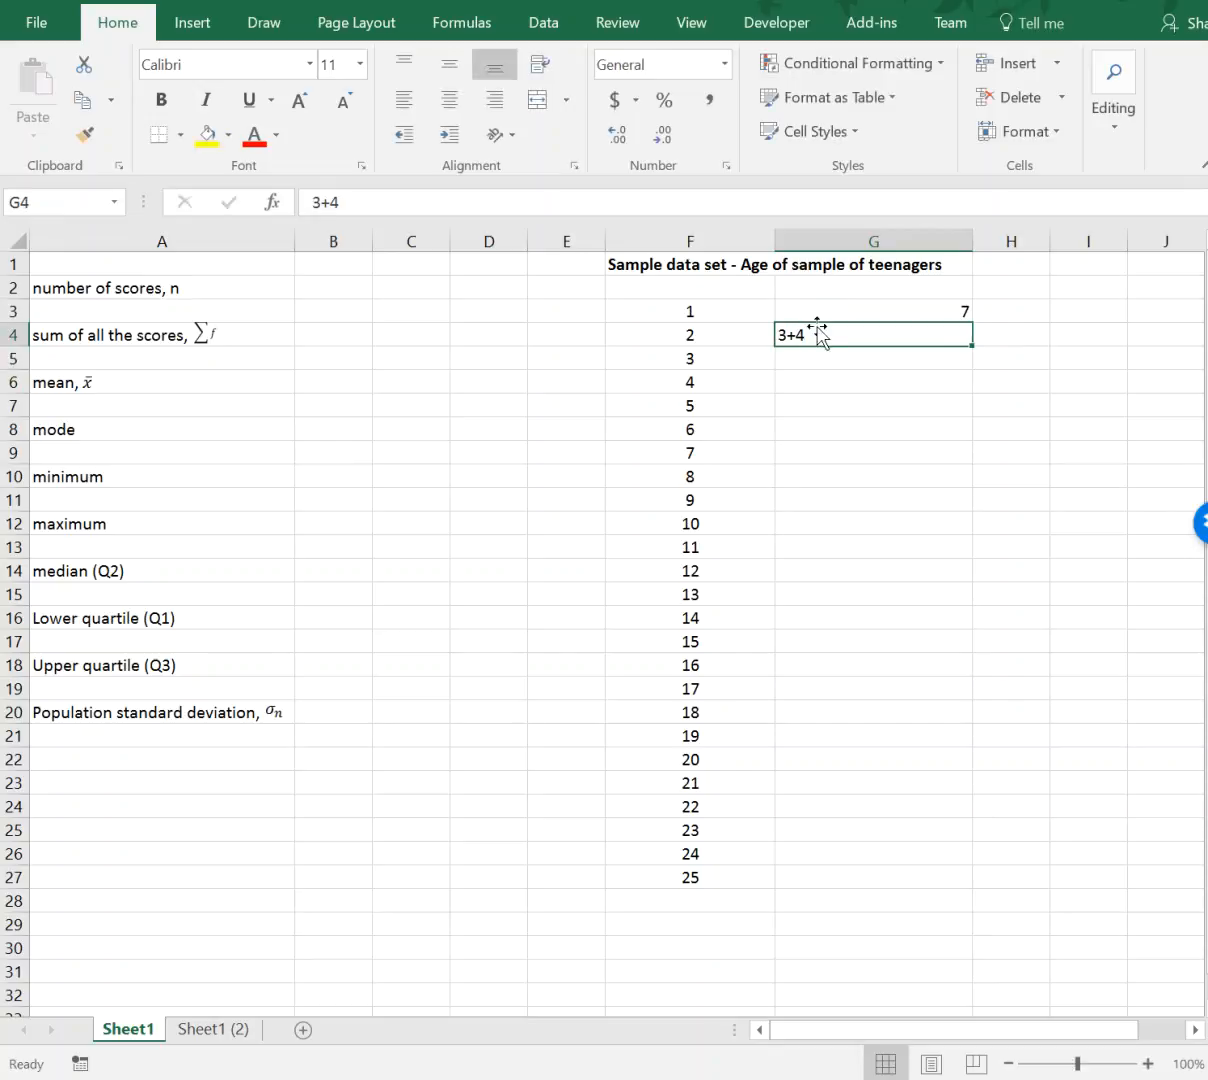
left_click(332, 197)
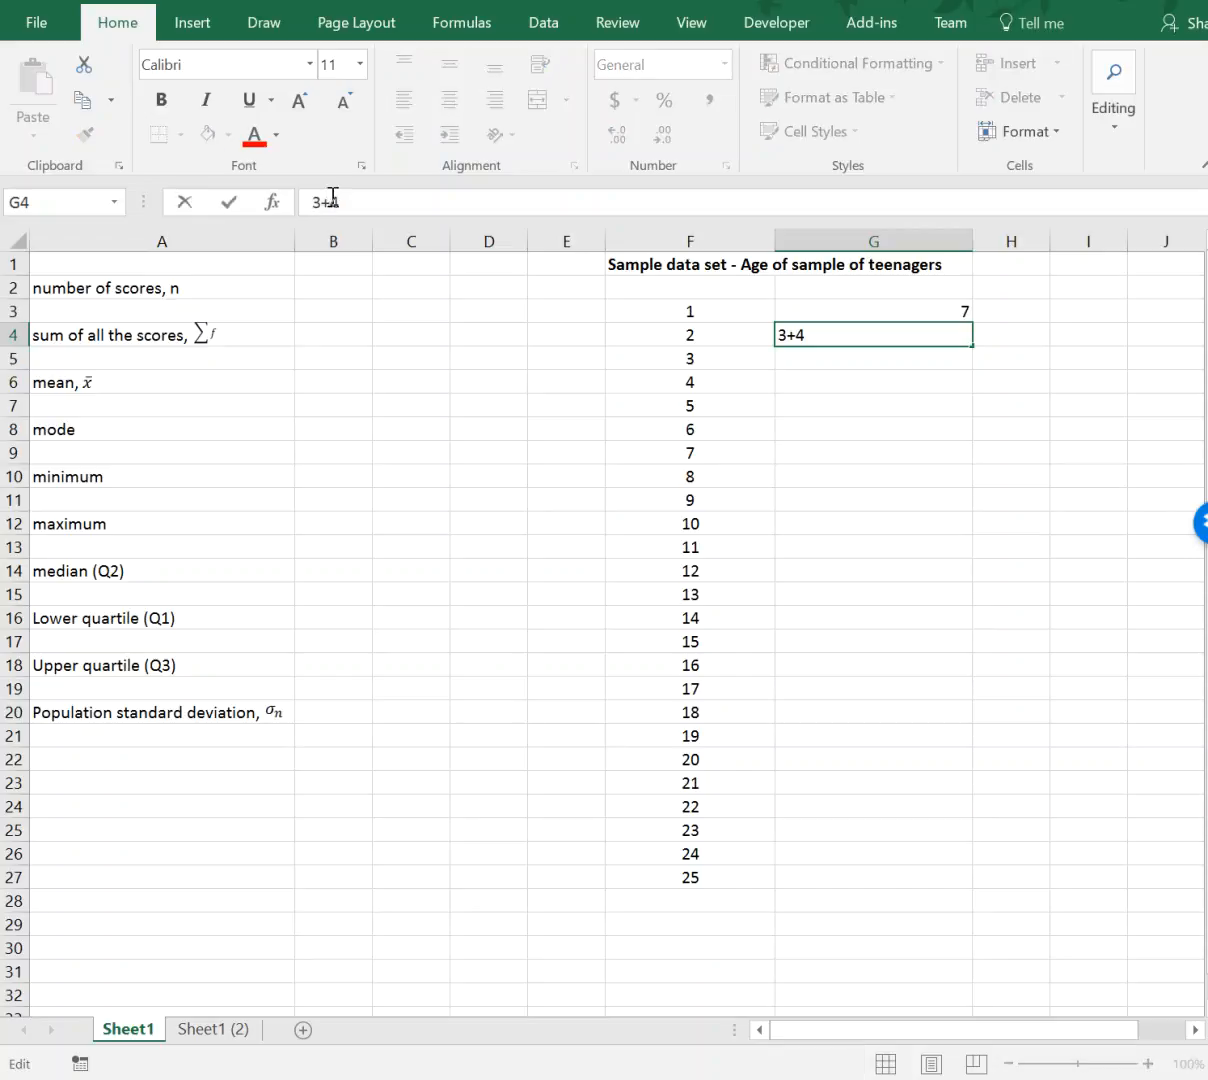
type("=")
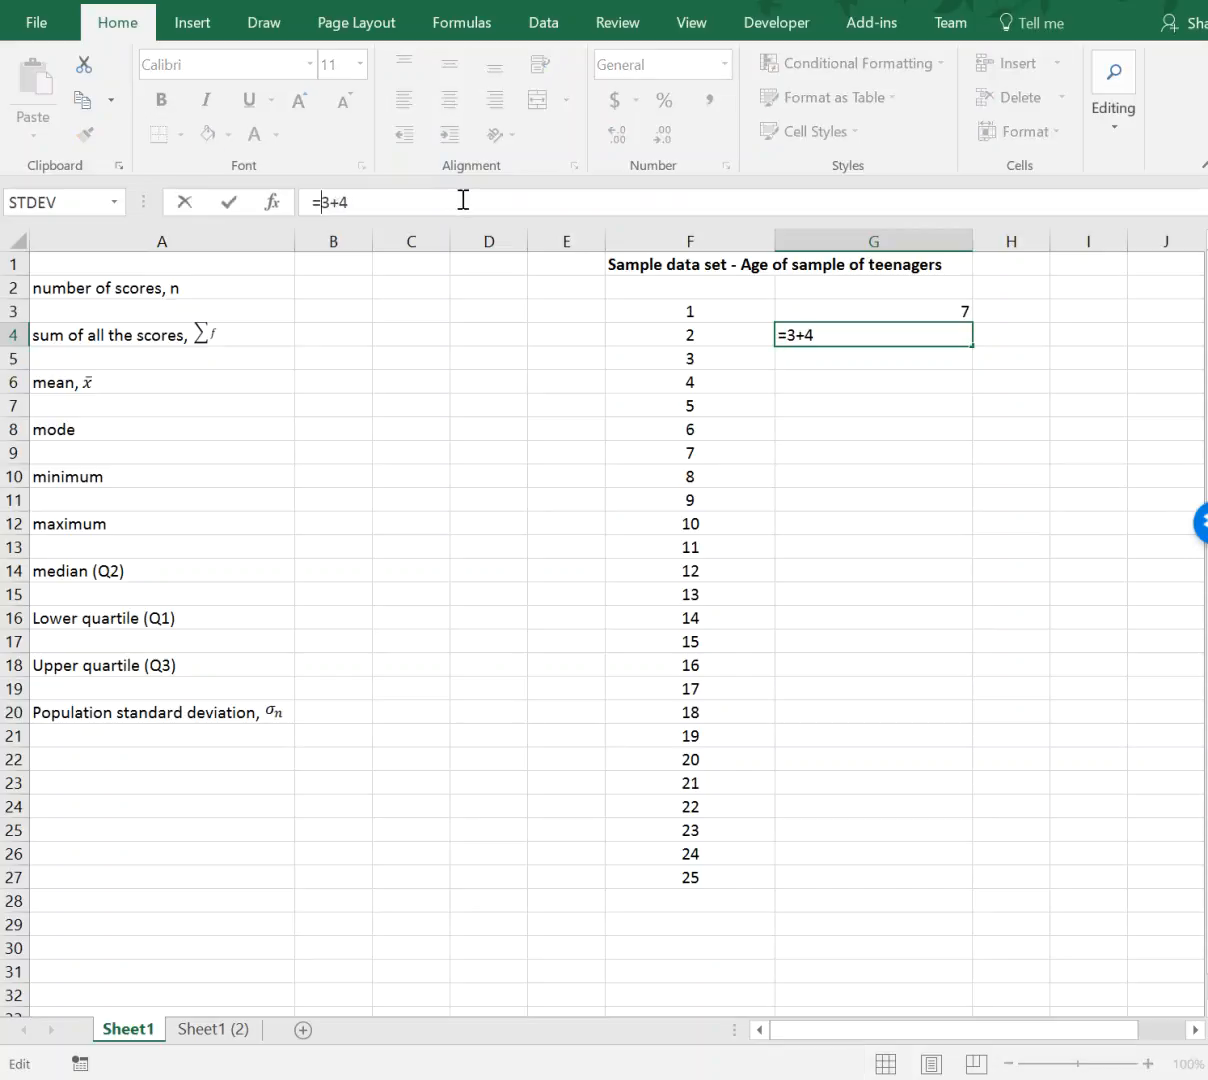
key("Return")
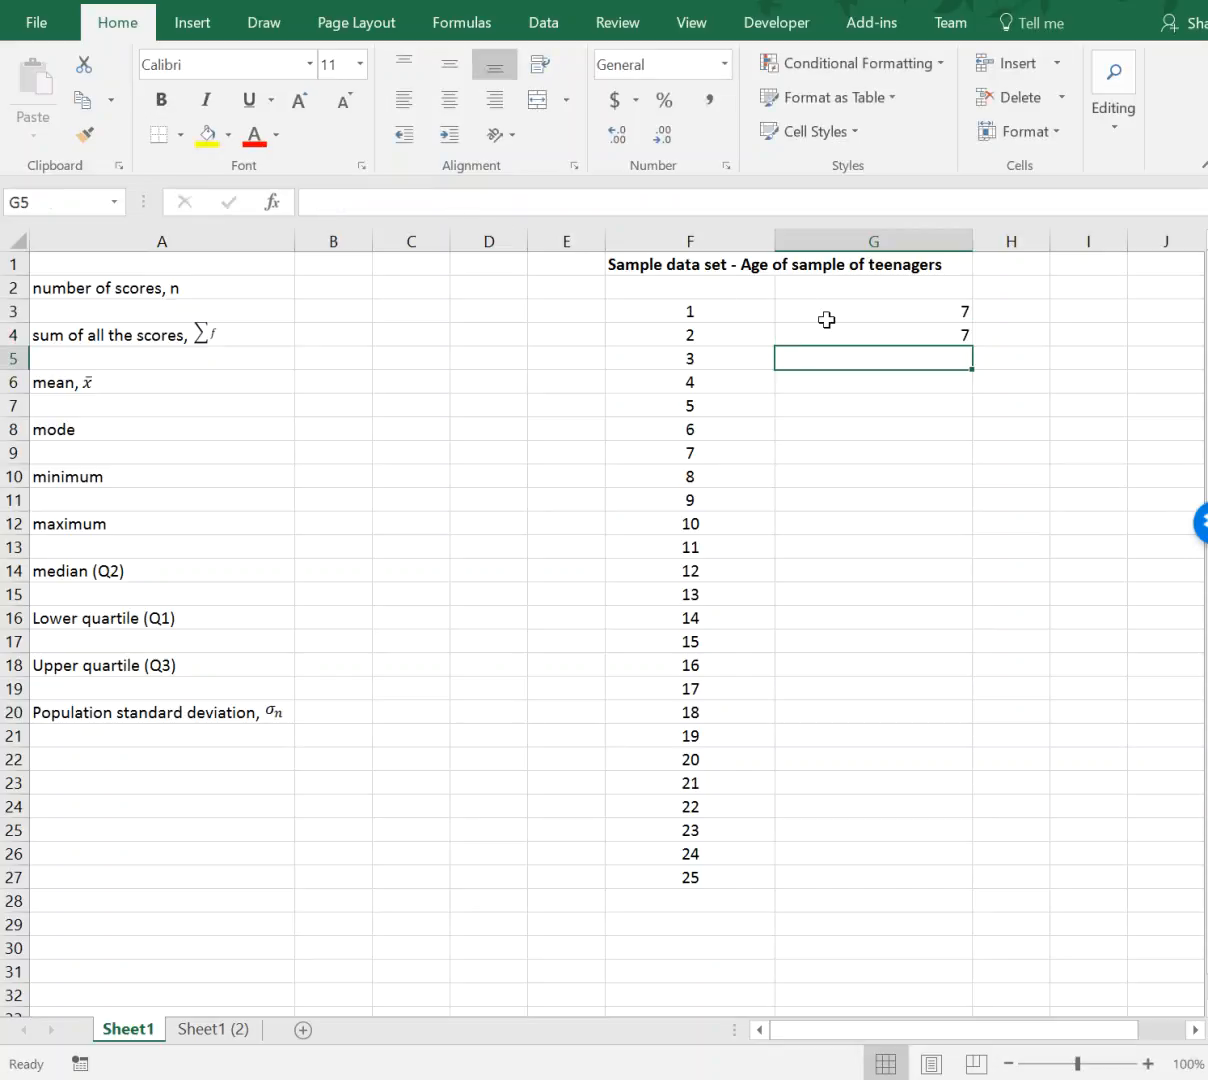
left_click_drag(785, 310, 832, 340)
key("Delete")
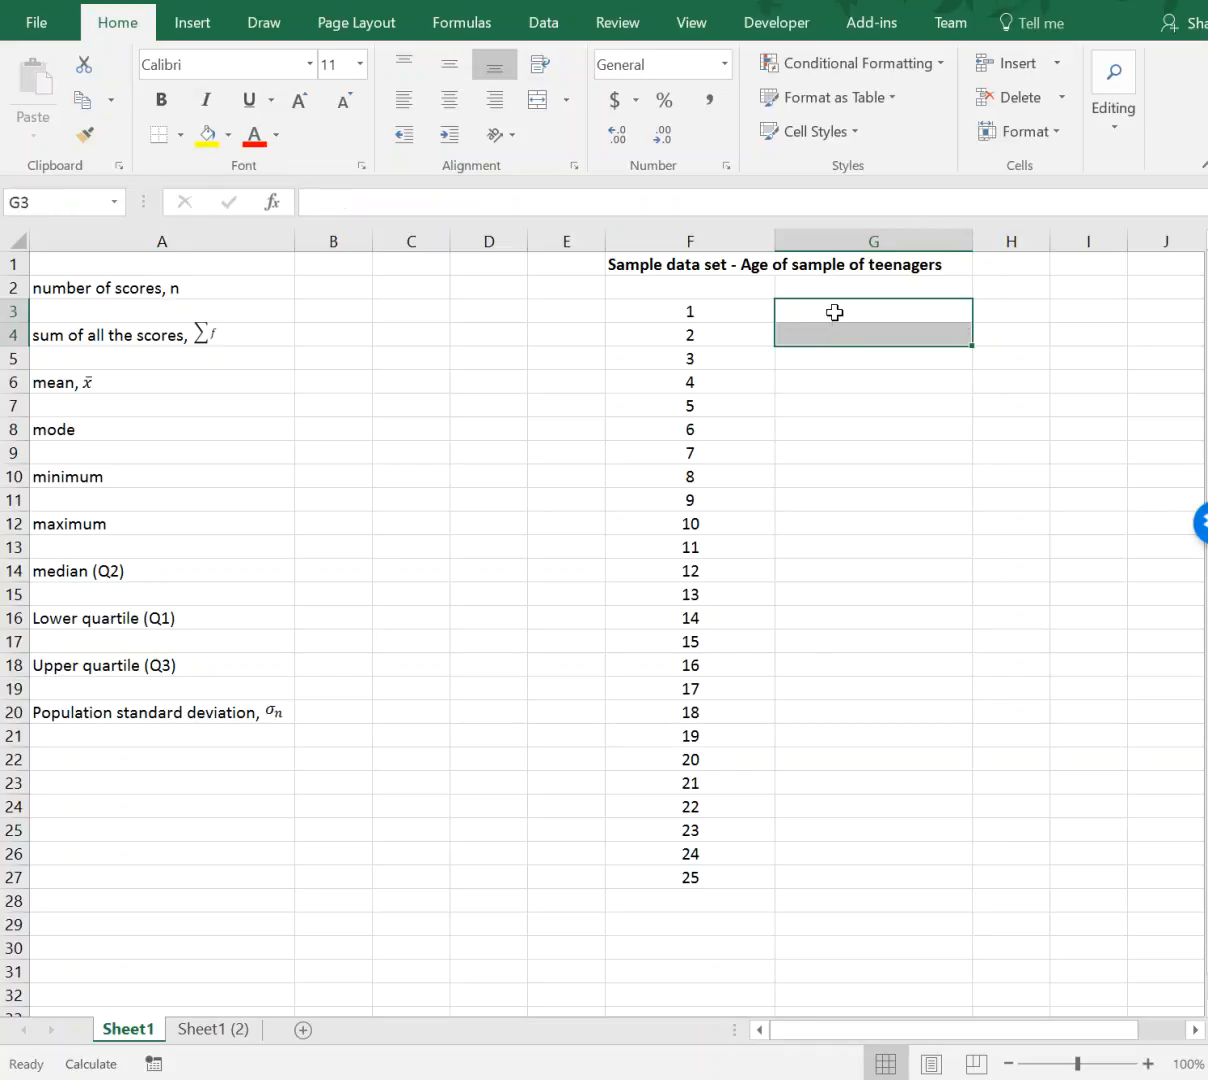
Enter the formula =RANDBETWEEN(13, 19) in cell G3 to generate a random teenage age
left_click(835, 312)
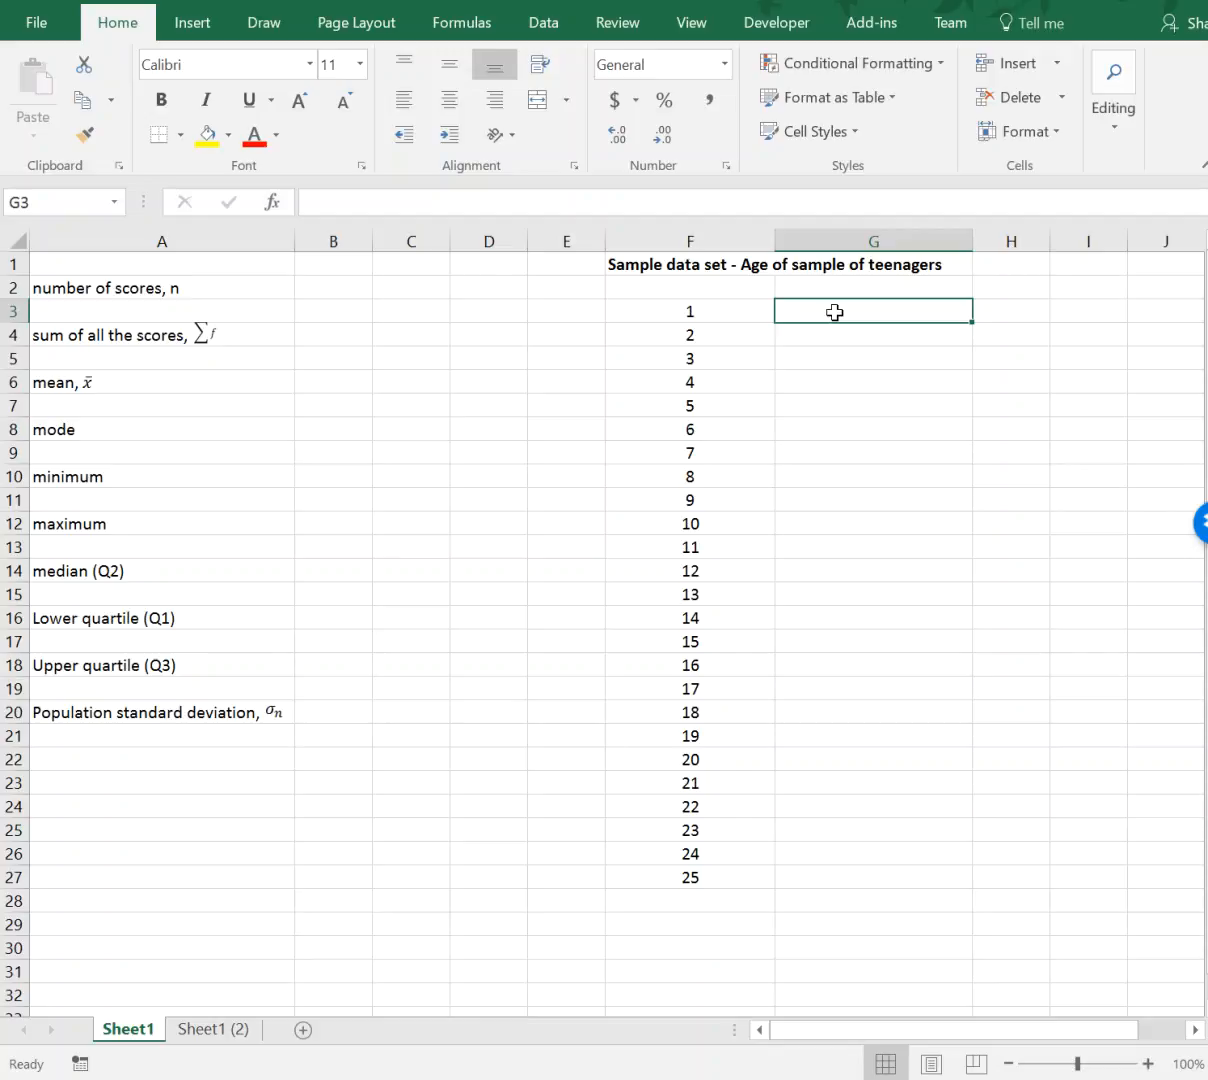
type("=")
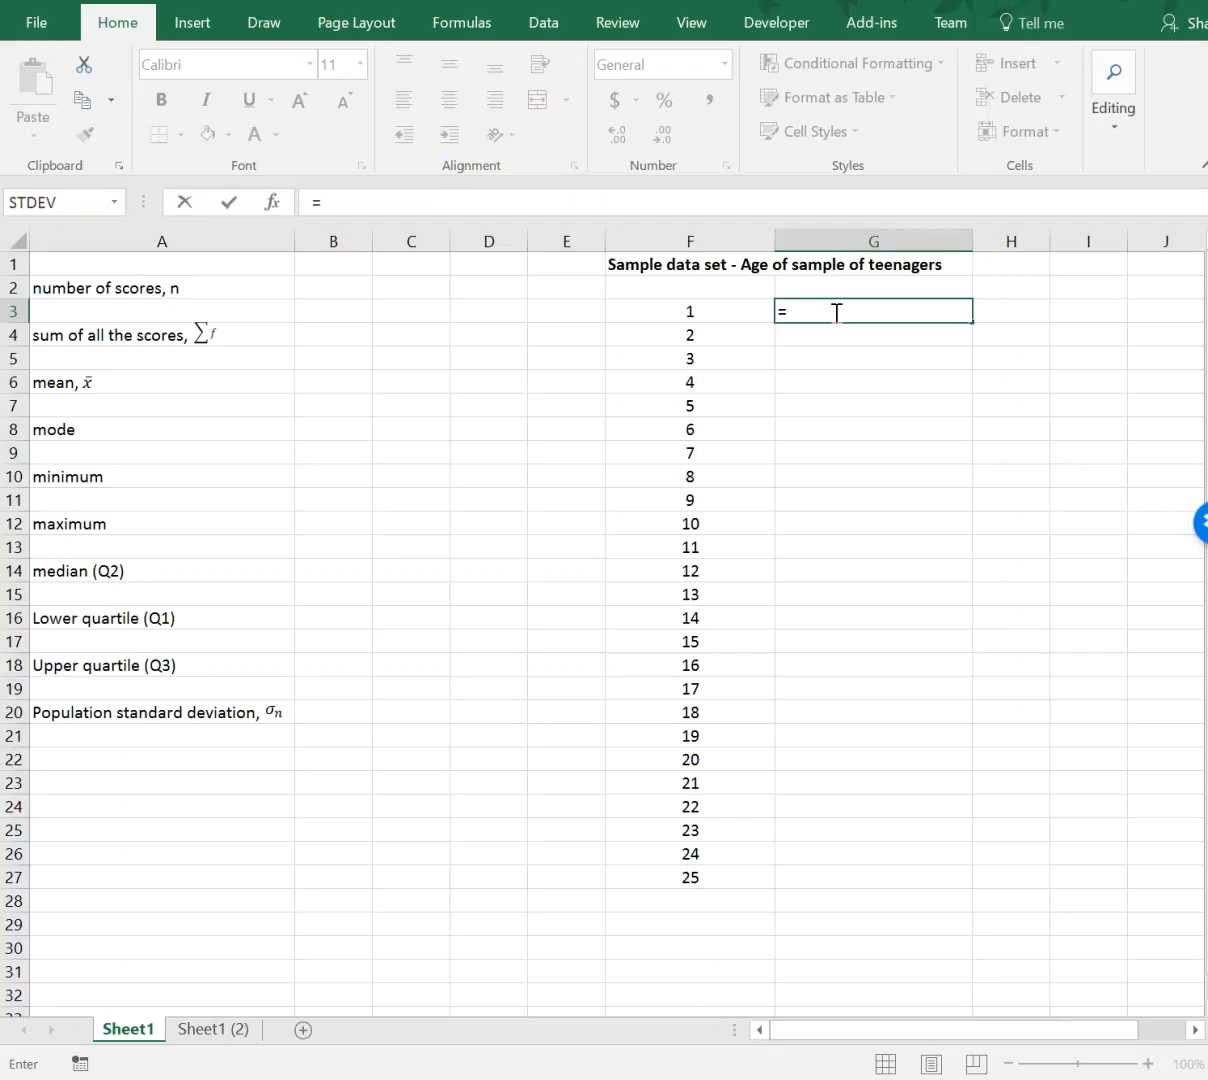
type("RAN")
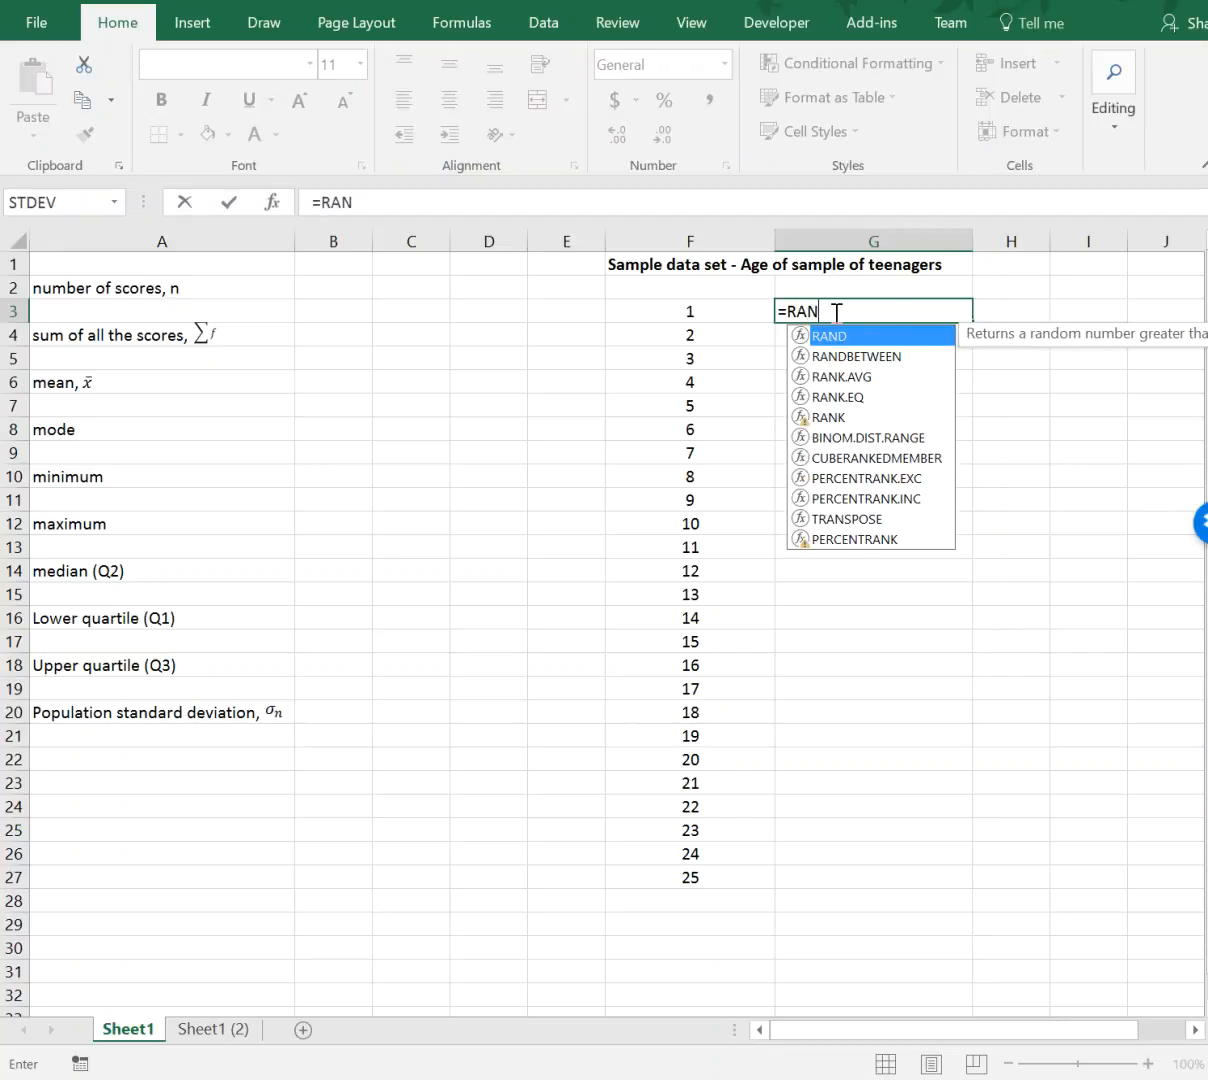
type("D")
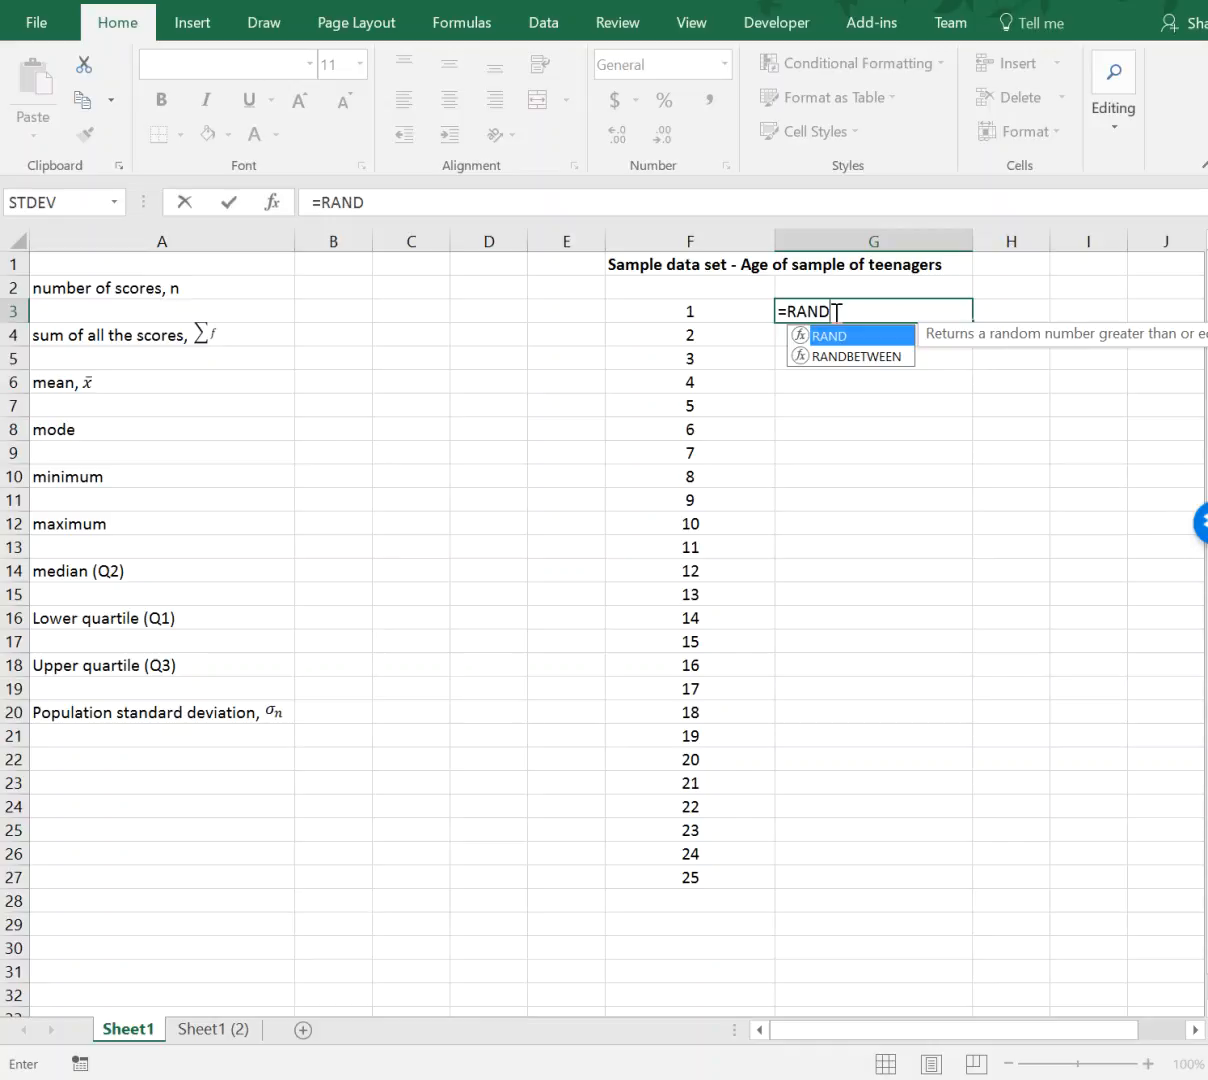
type("B")
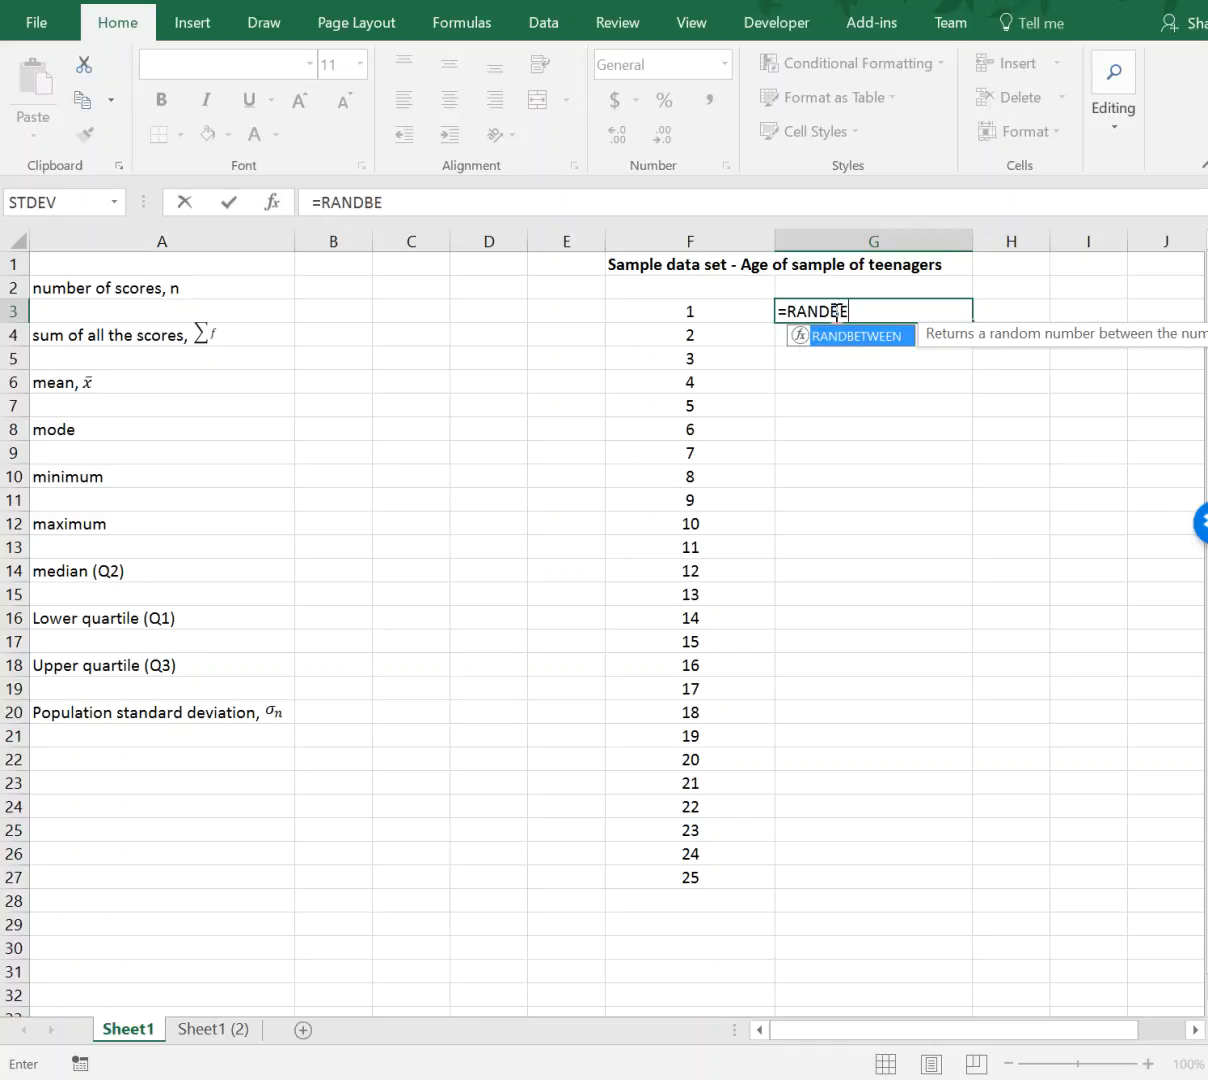
type("ETWEEN")
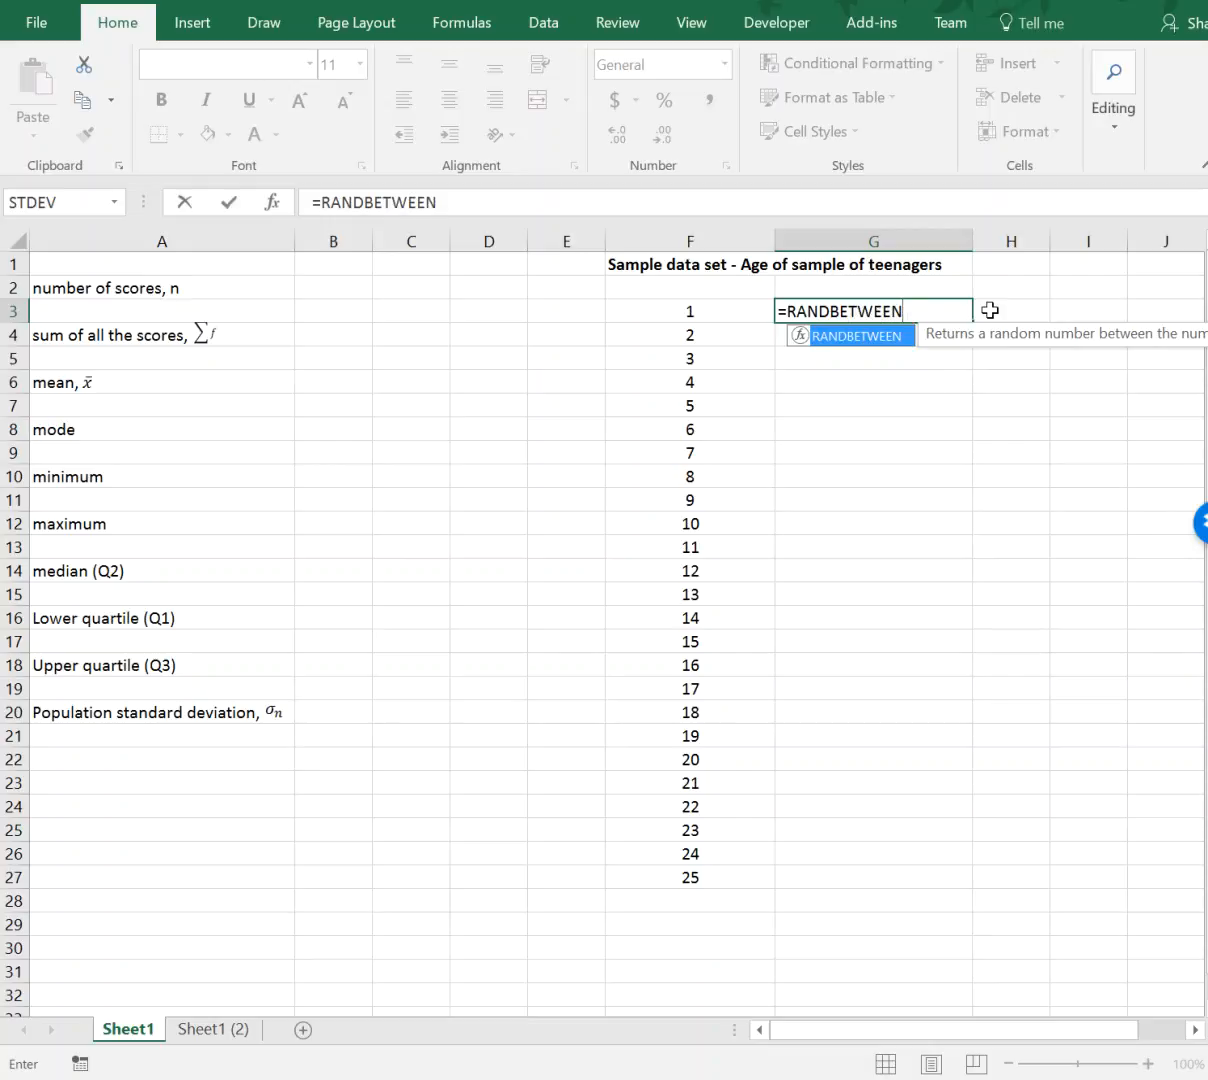
type("(")
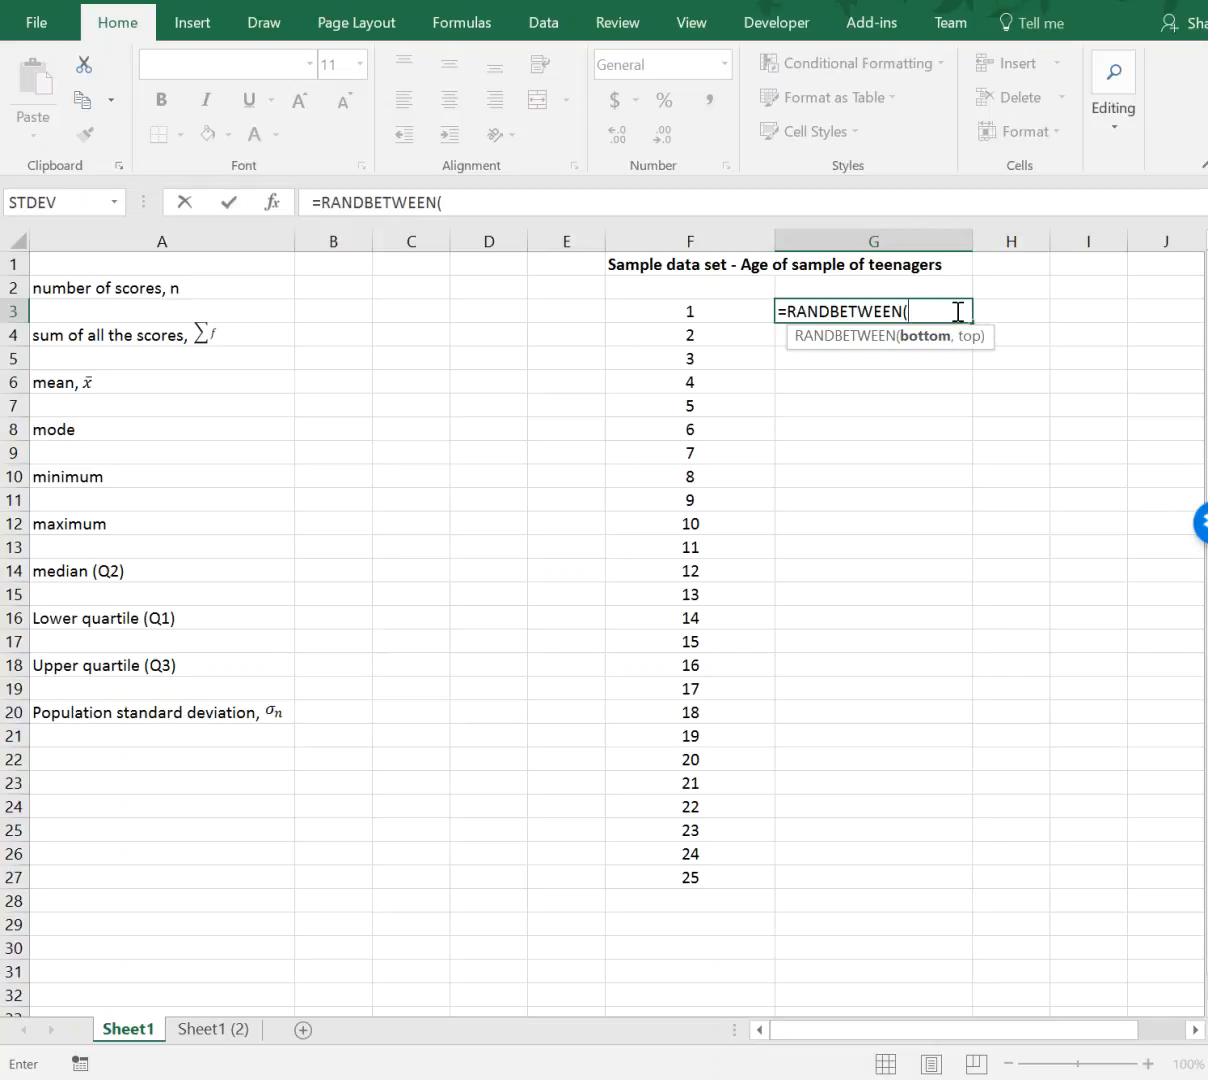
type("13,")
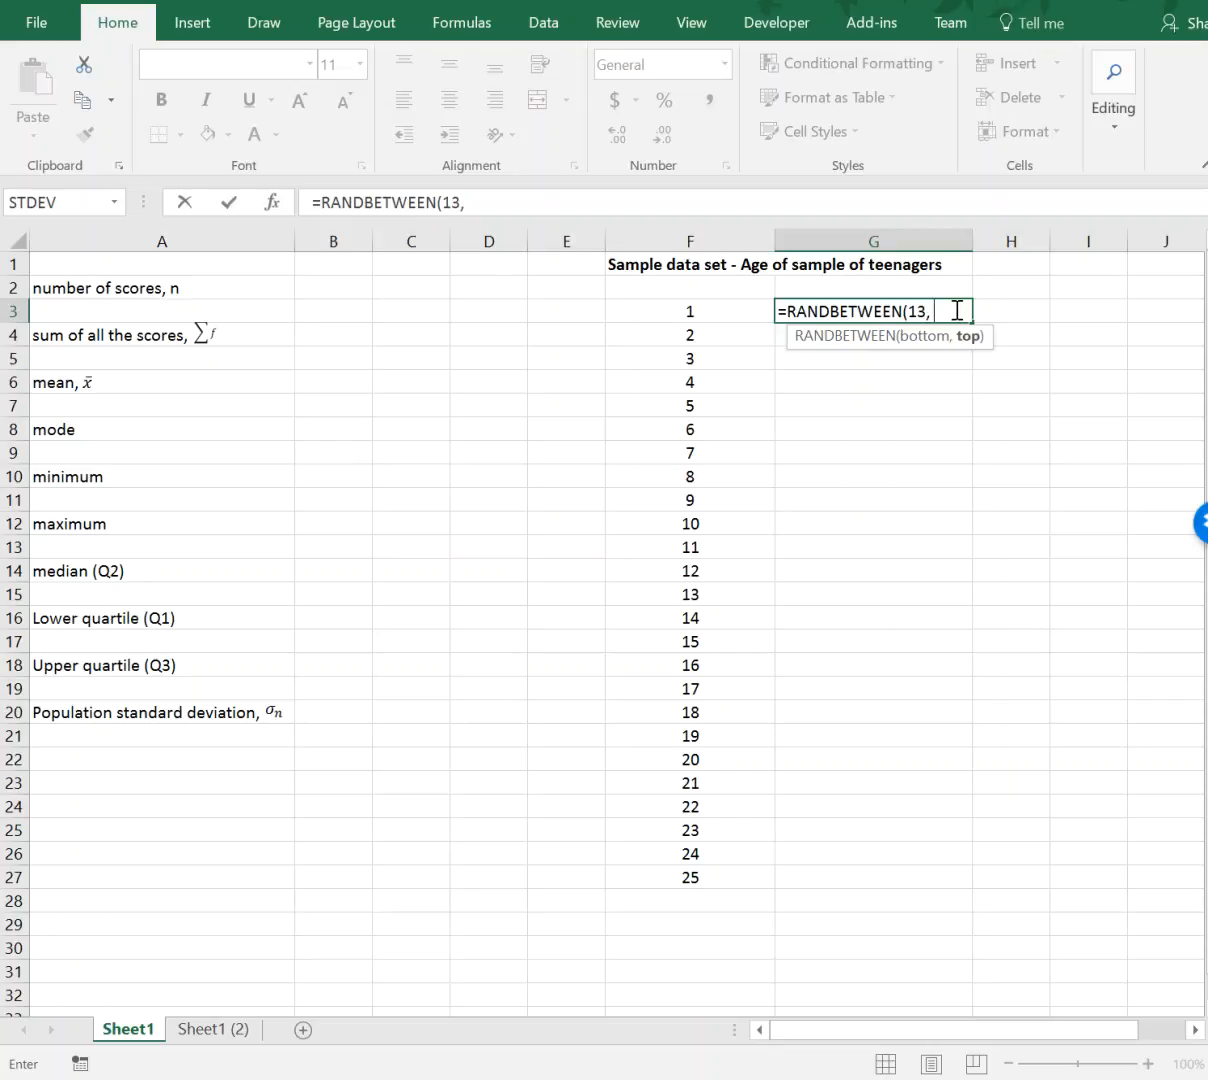
type(" 19")
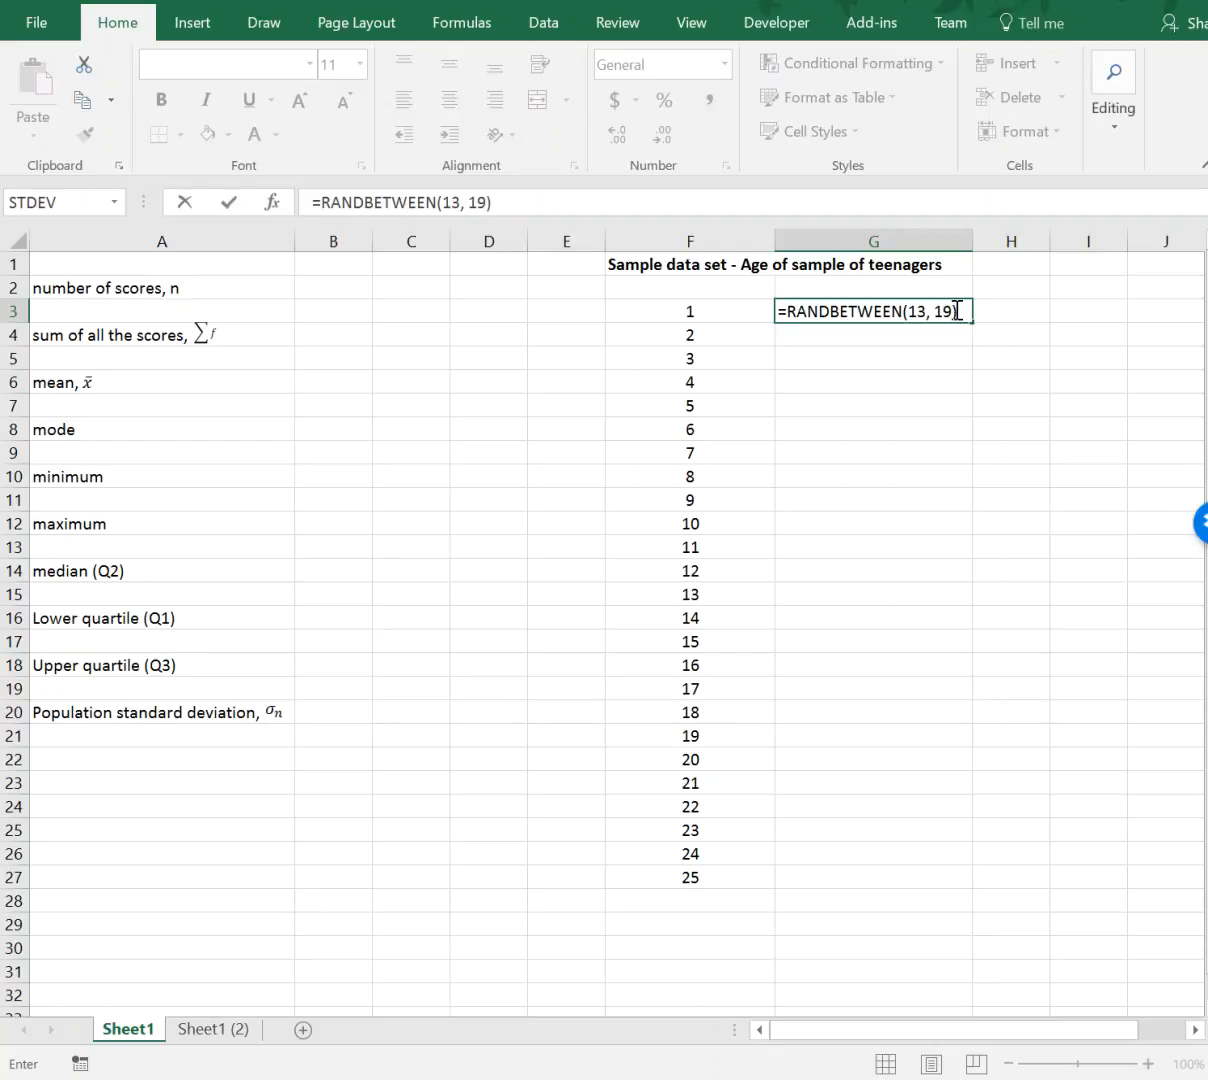
key("Return")
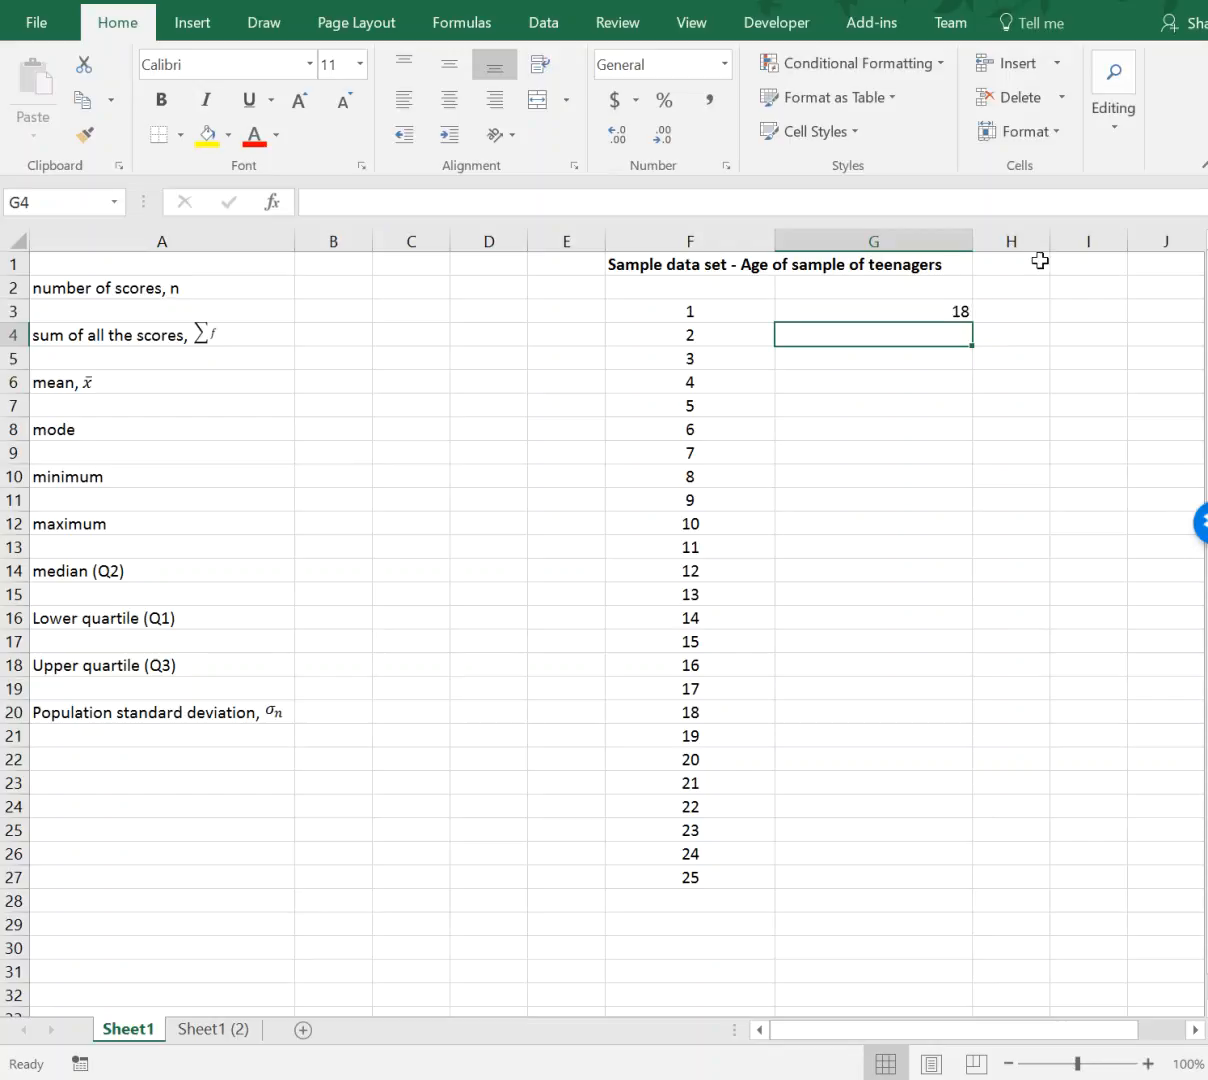
left_click(950, 310)
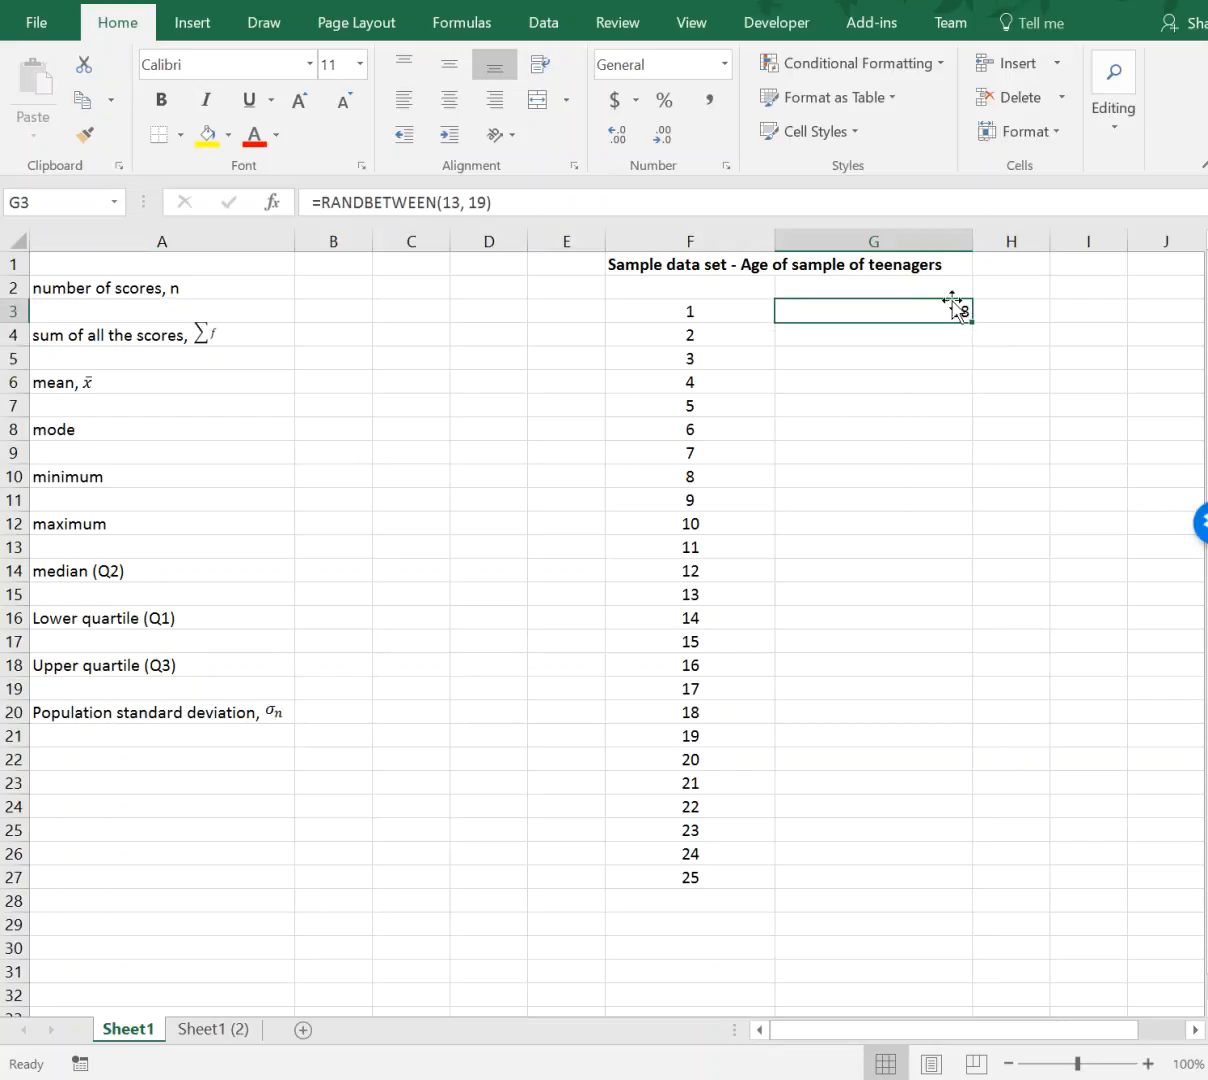
left_click(908, 336)
left_click(901, 381)
left_click(900, 455)
left_click(901, 500)
left_click(913, 572)
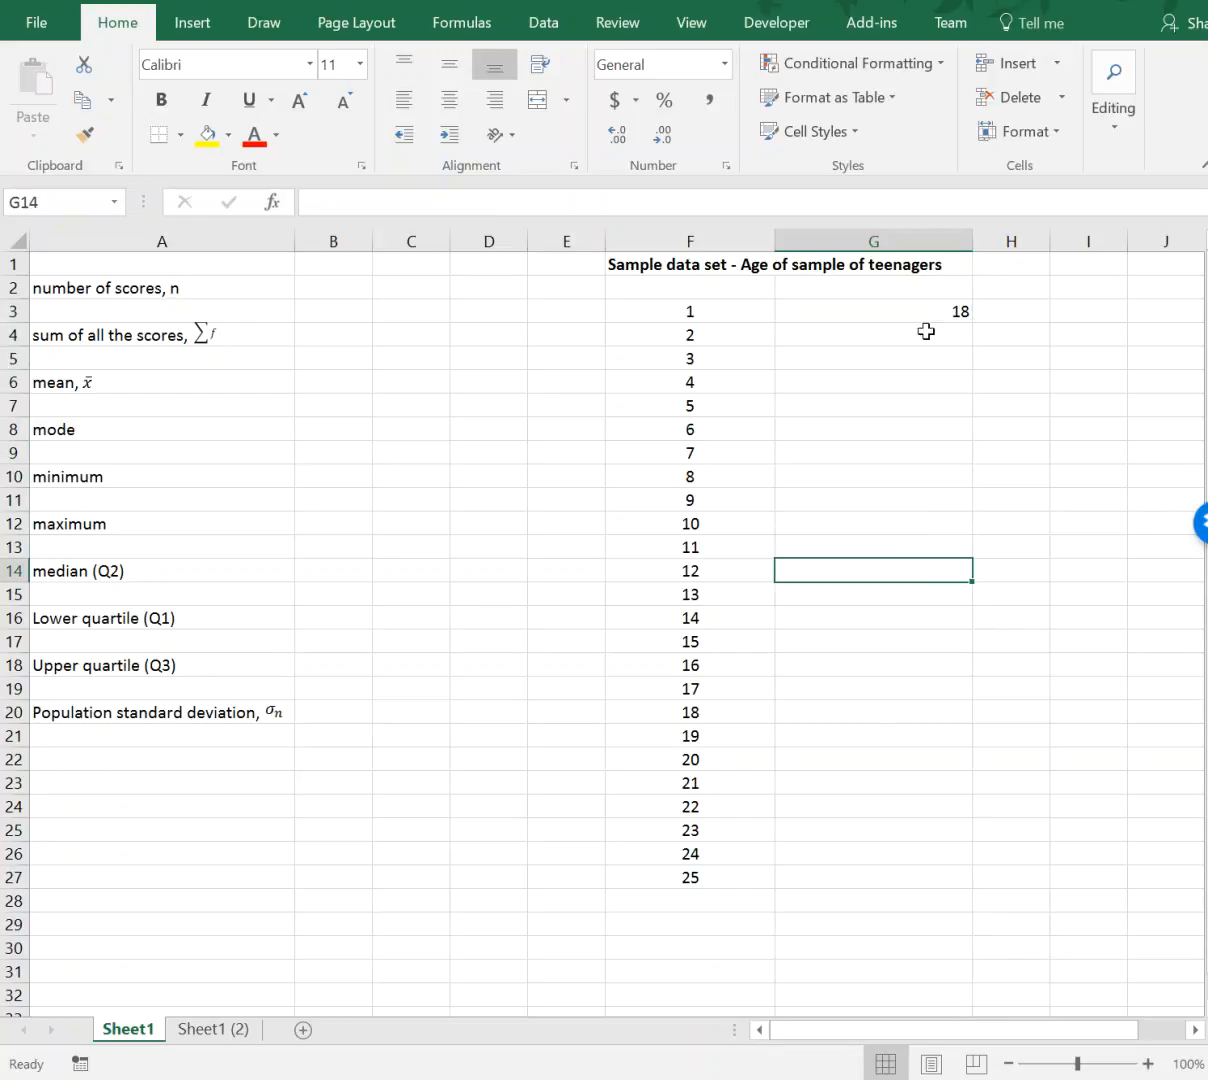
Copy the RANDBETWEEN formula from G3 down to G27 and centre the ages horizontally and vertically
left_click(931, 311)
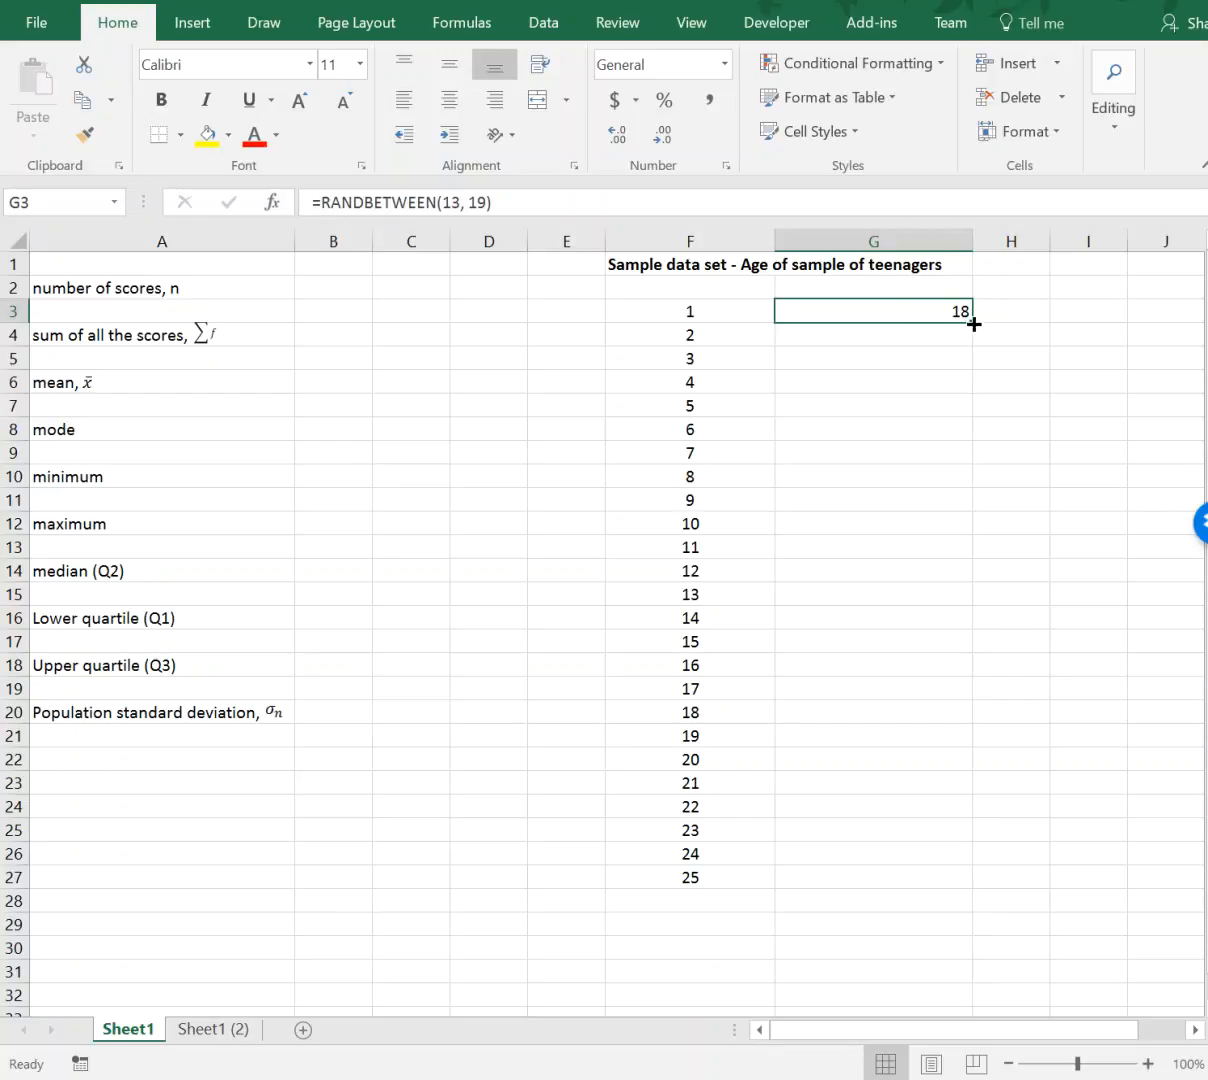
left_click_drag(975, 321, 941, 892)
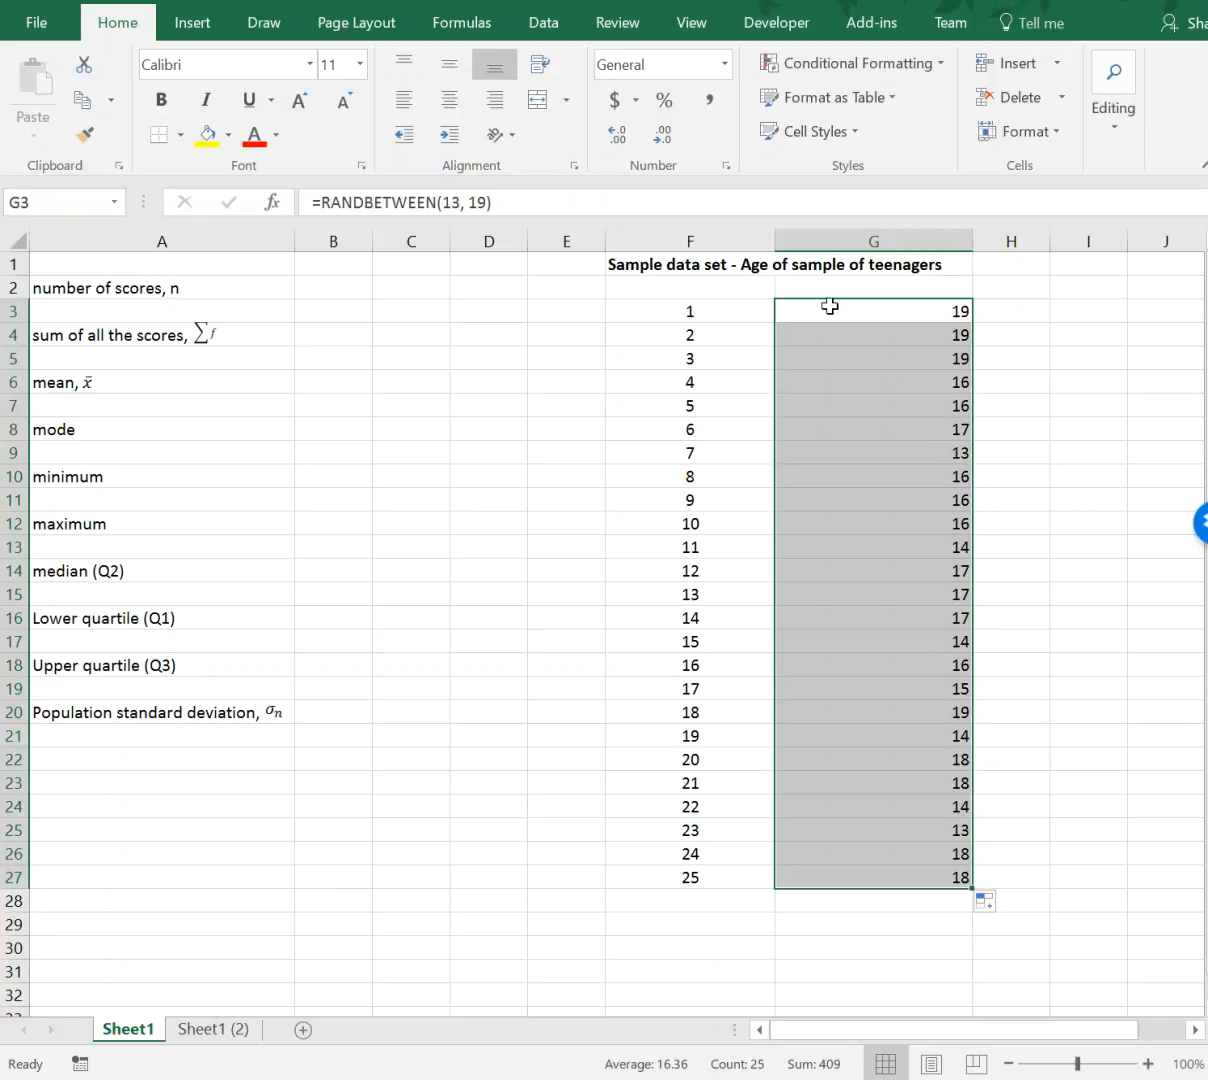
left_click(449, 64)
left_click(449, 99)
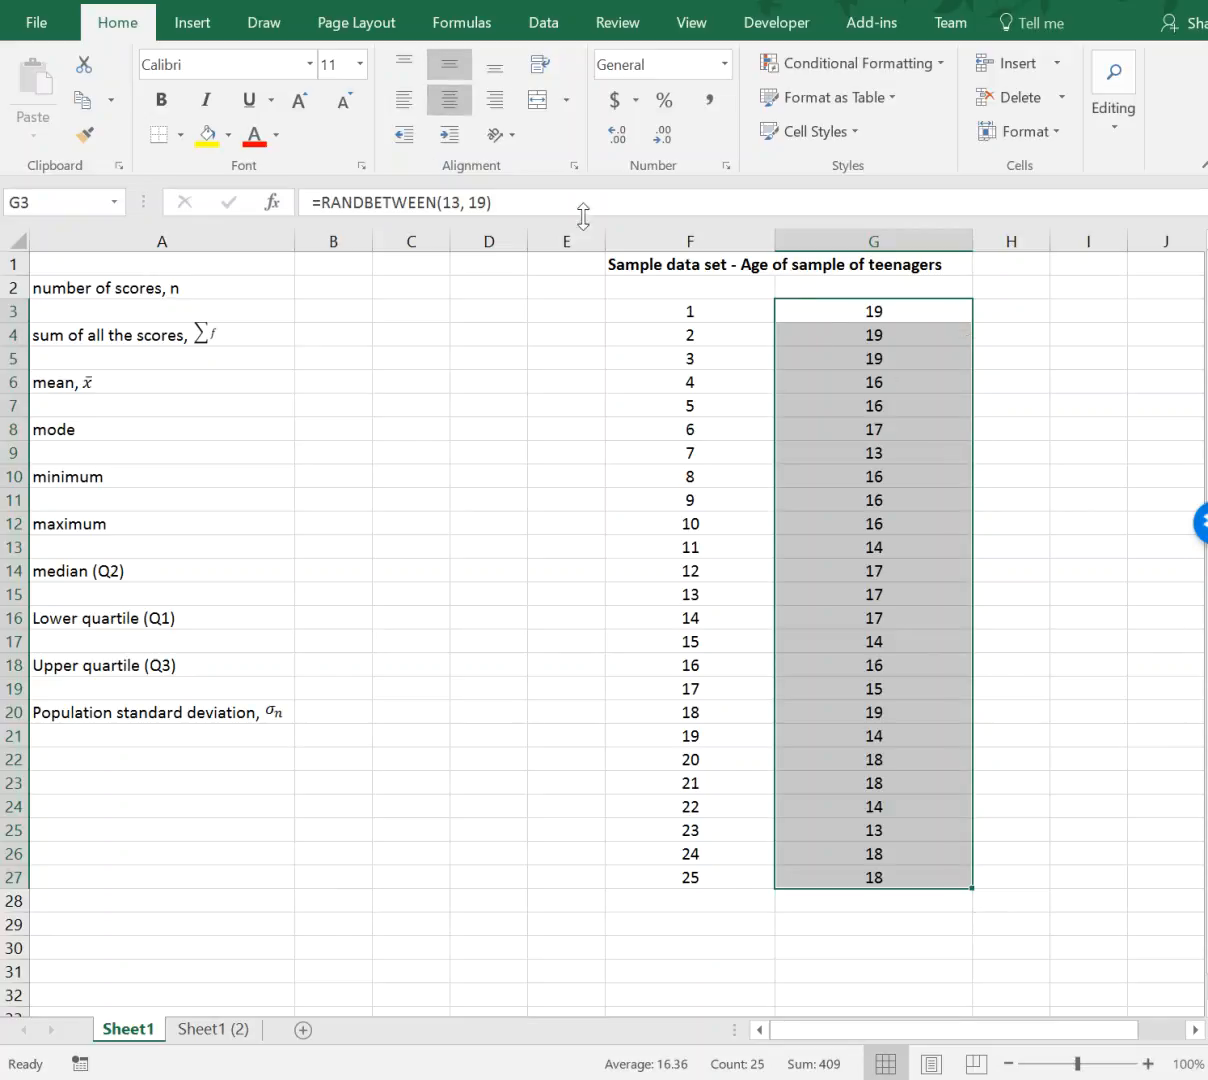
Apply all borders to the numbered list and ages in F3:G27
left_click_drag(731, 304, 826, 863)
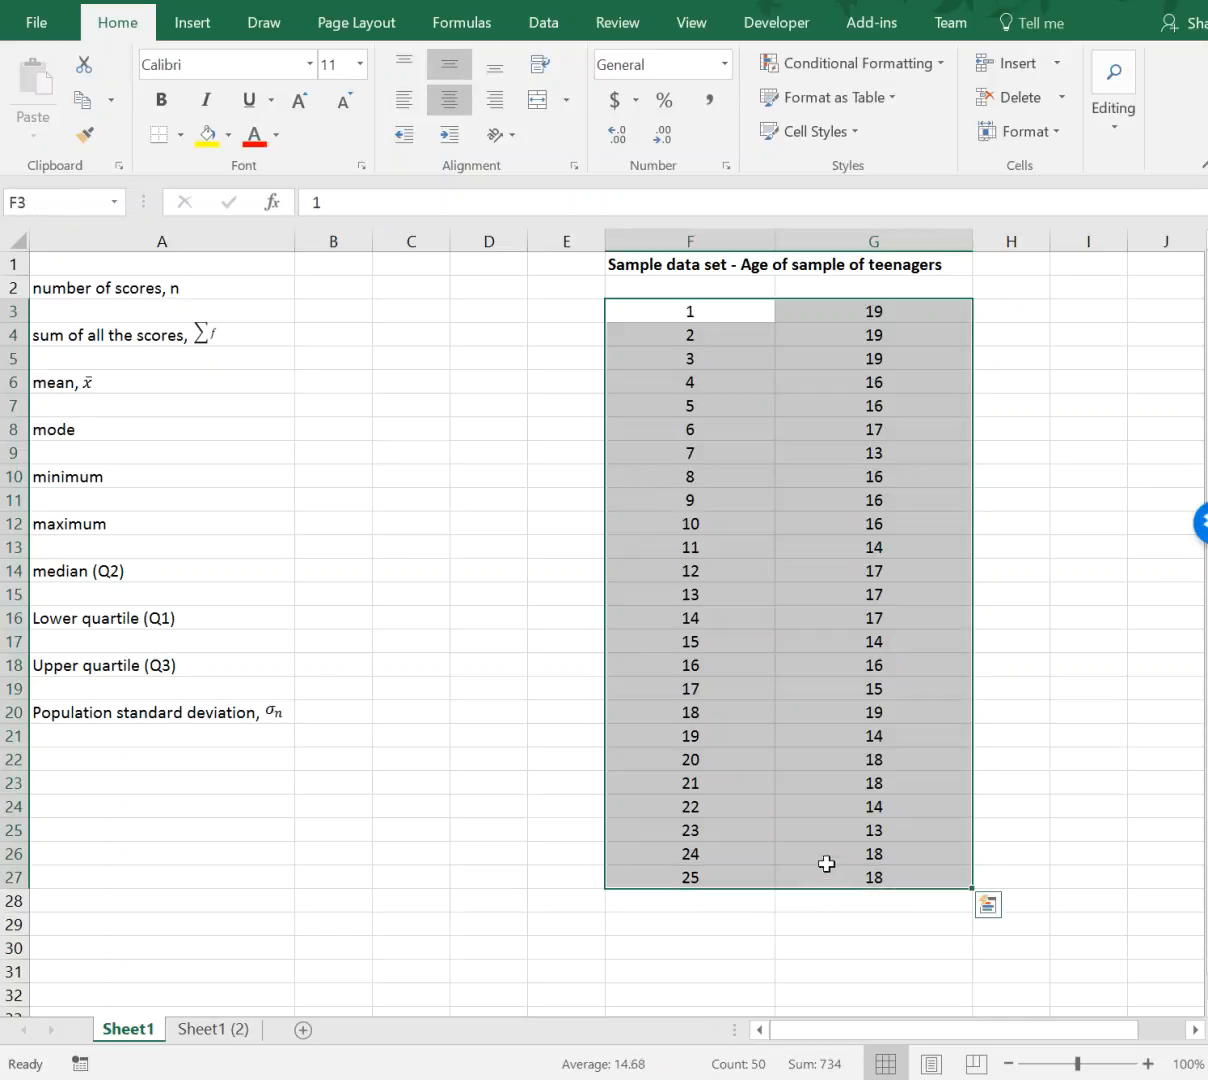
left_click(181, 135)
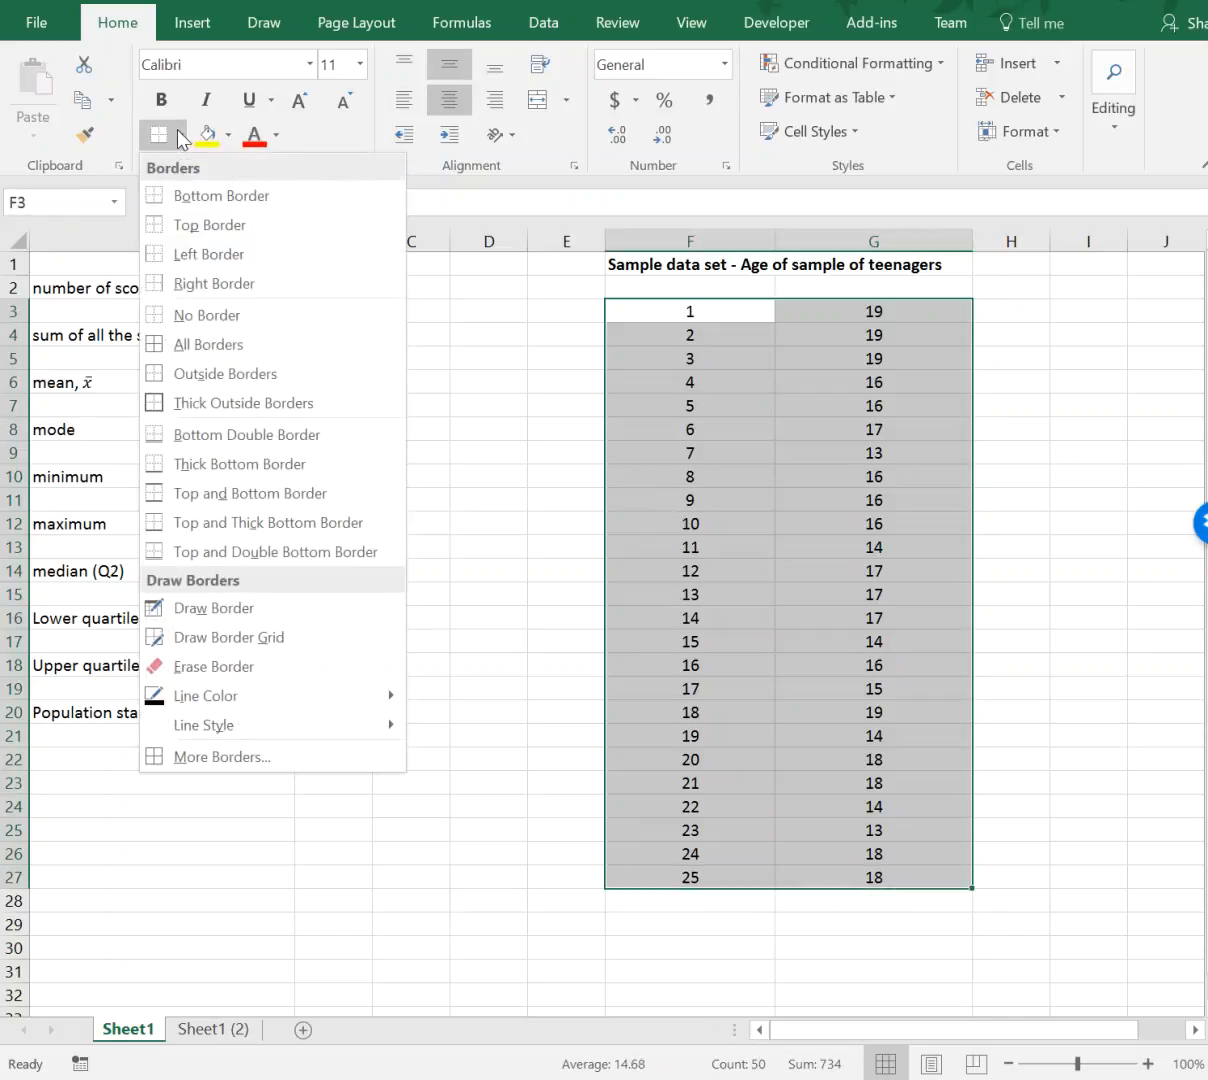
left_click(212, 344)
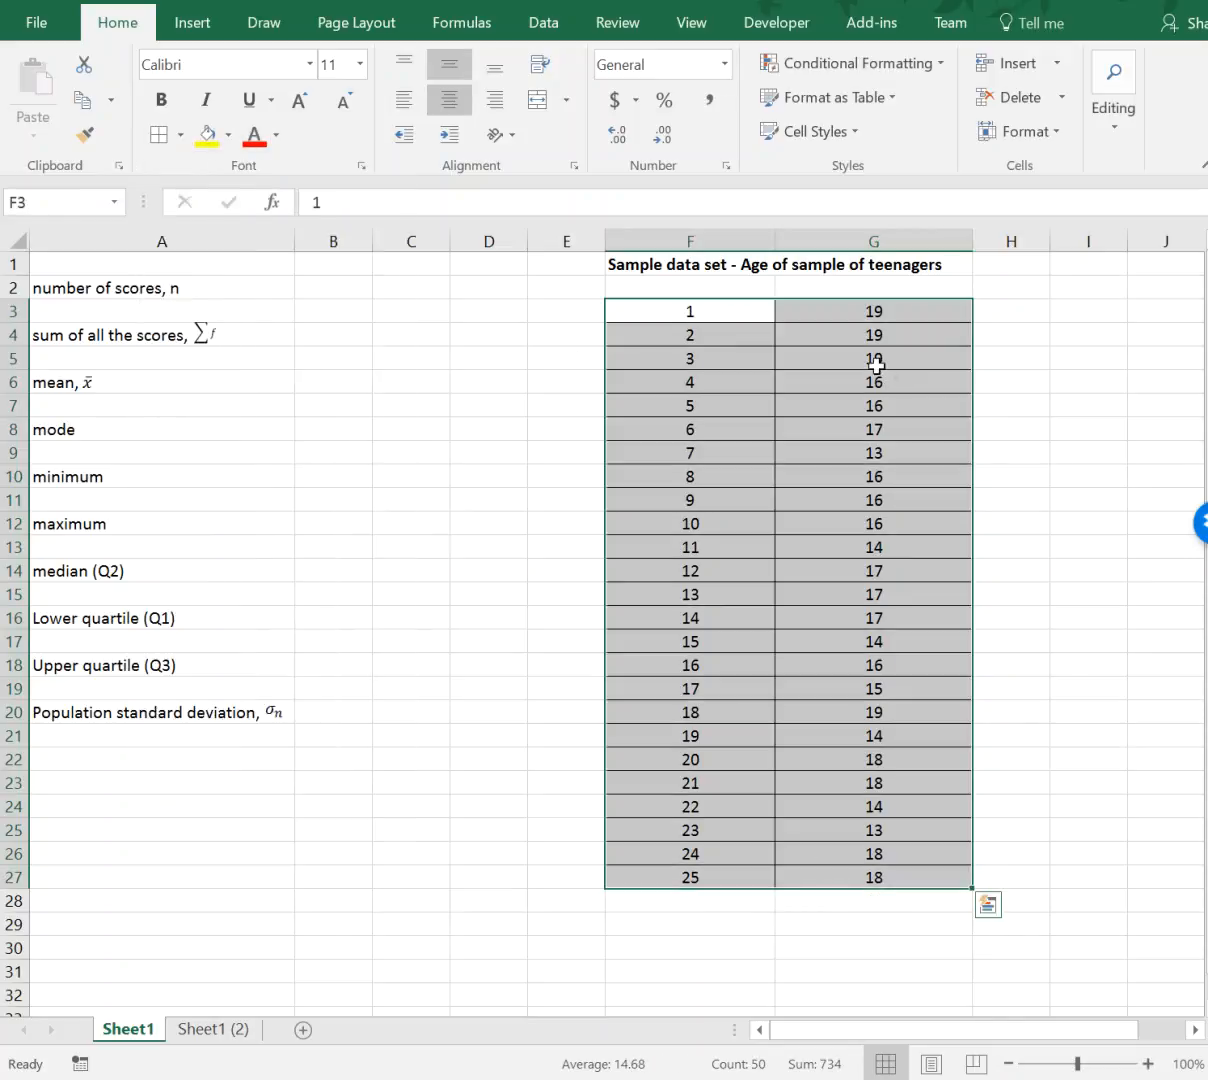
Recalculate the workbook repeatedly to regenerate the random ages in column G
left_click(888, 314)
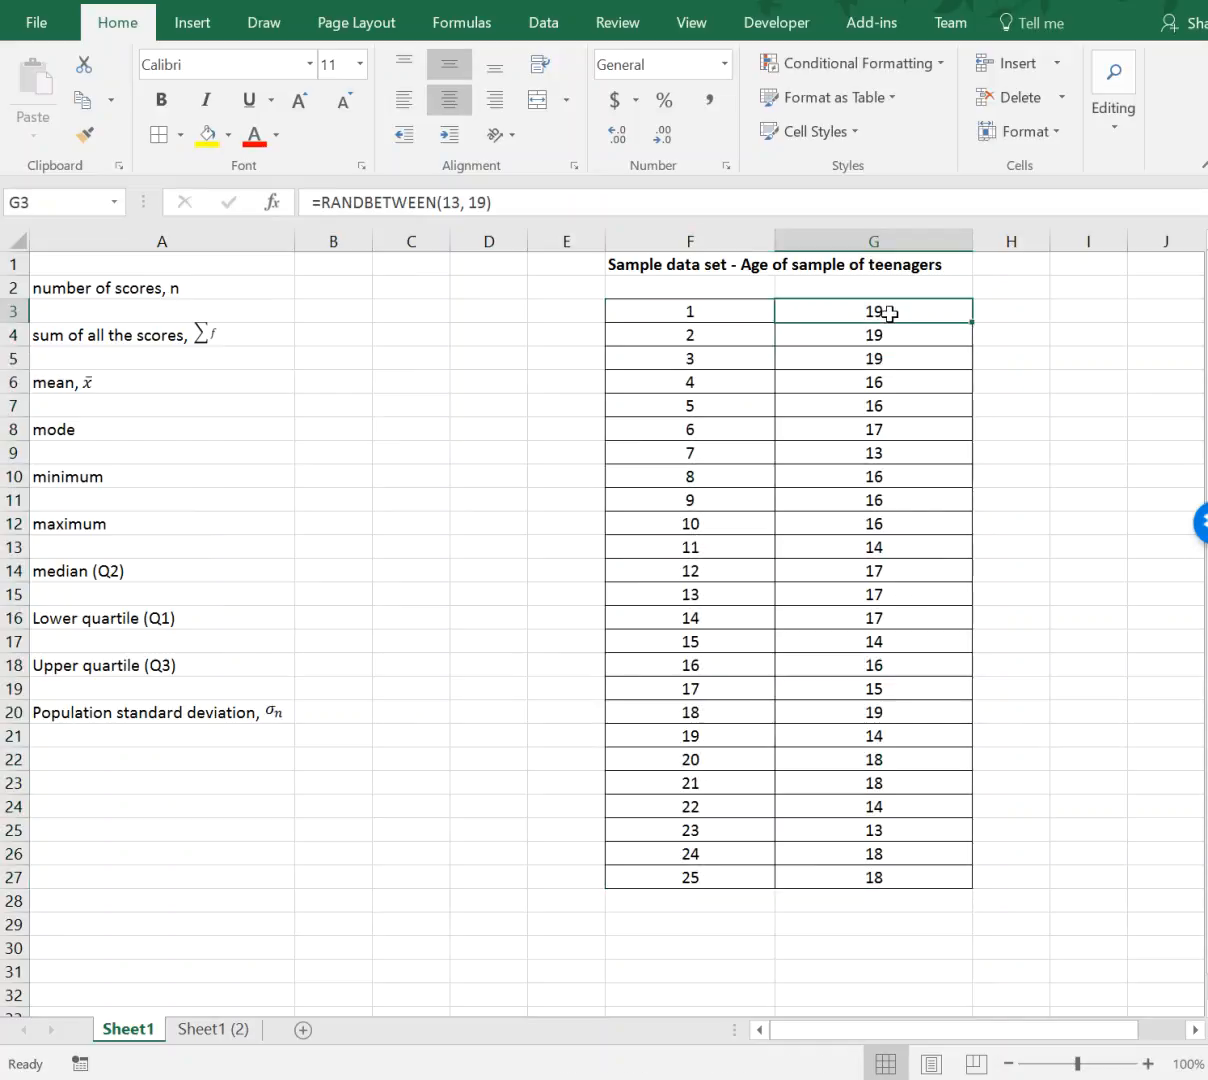
left_click(470, 26)
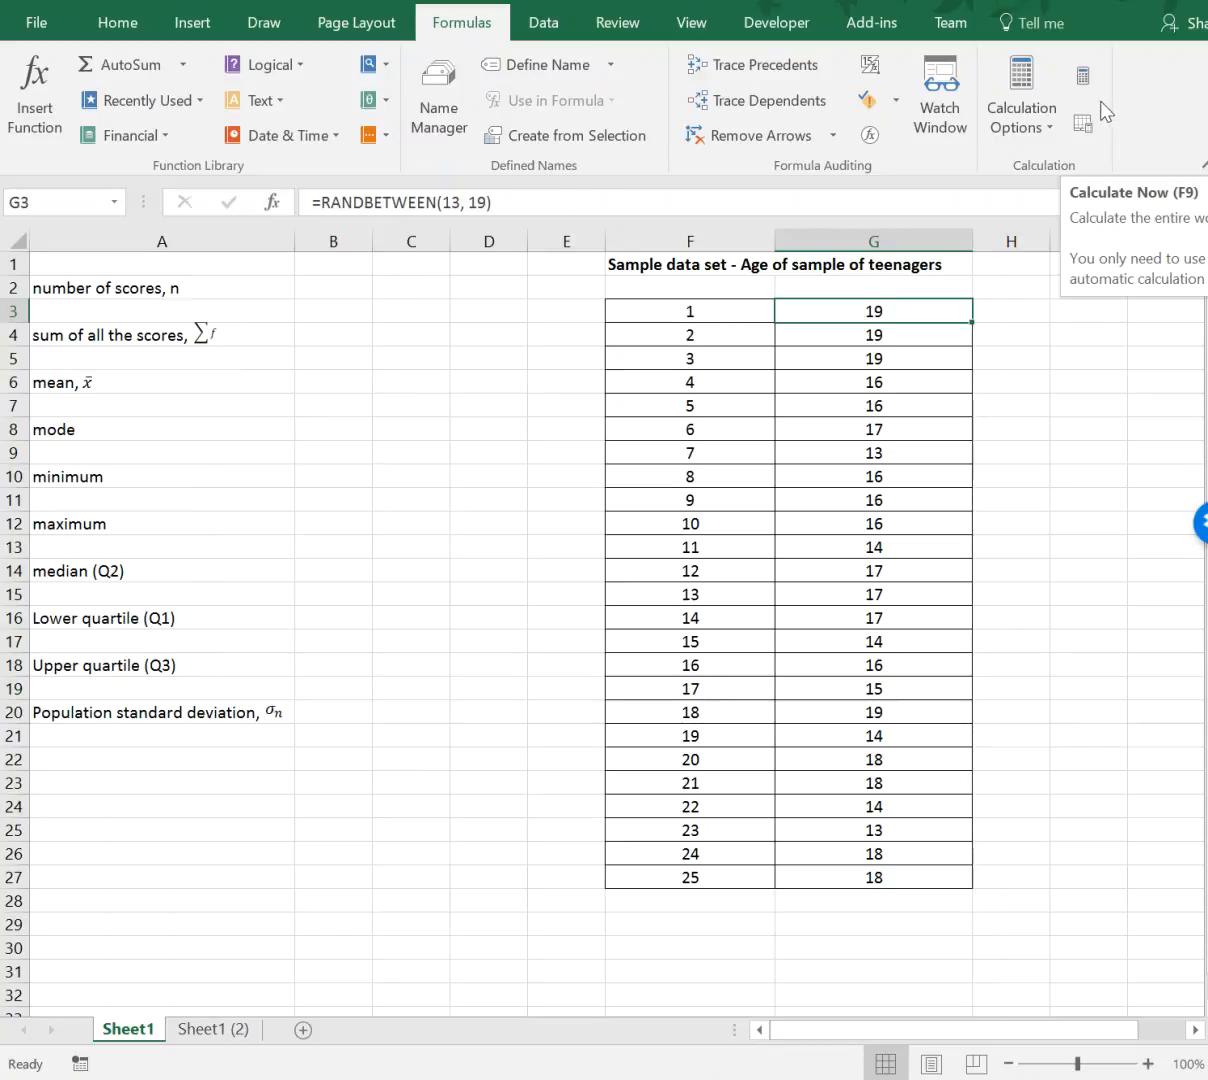
left_click(1083, 79)
left_click(1083, 79)
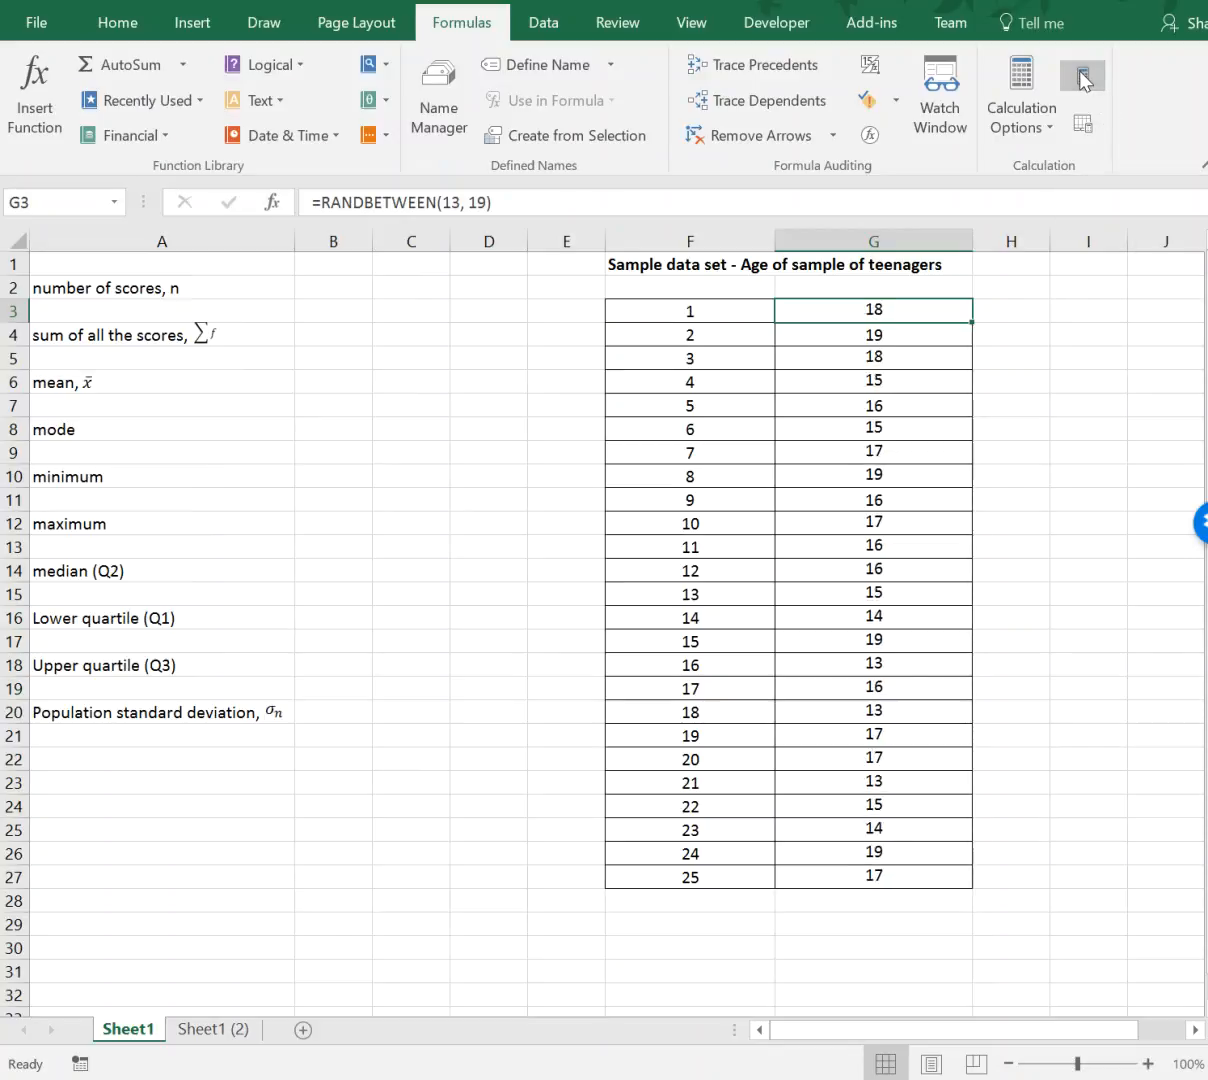
left_click(1083, 79)
left_click(1083, 79)
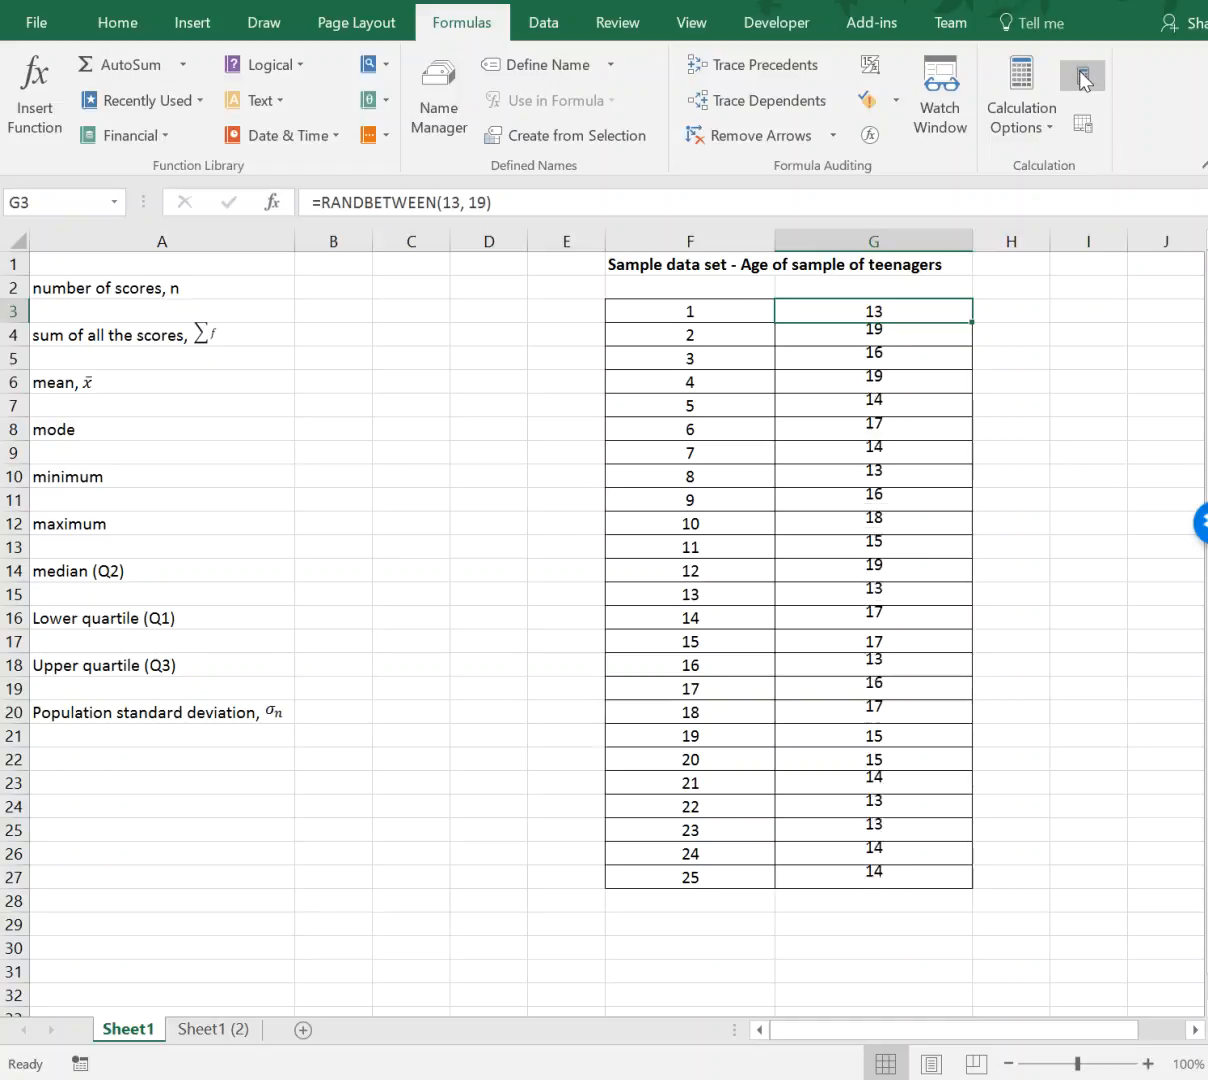
left_click(1083, 79)
left_click(1083, 79)
left_click(1083, 79)
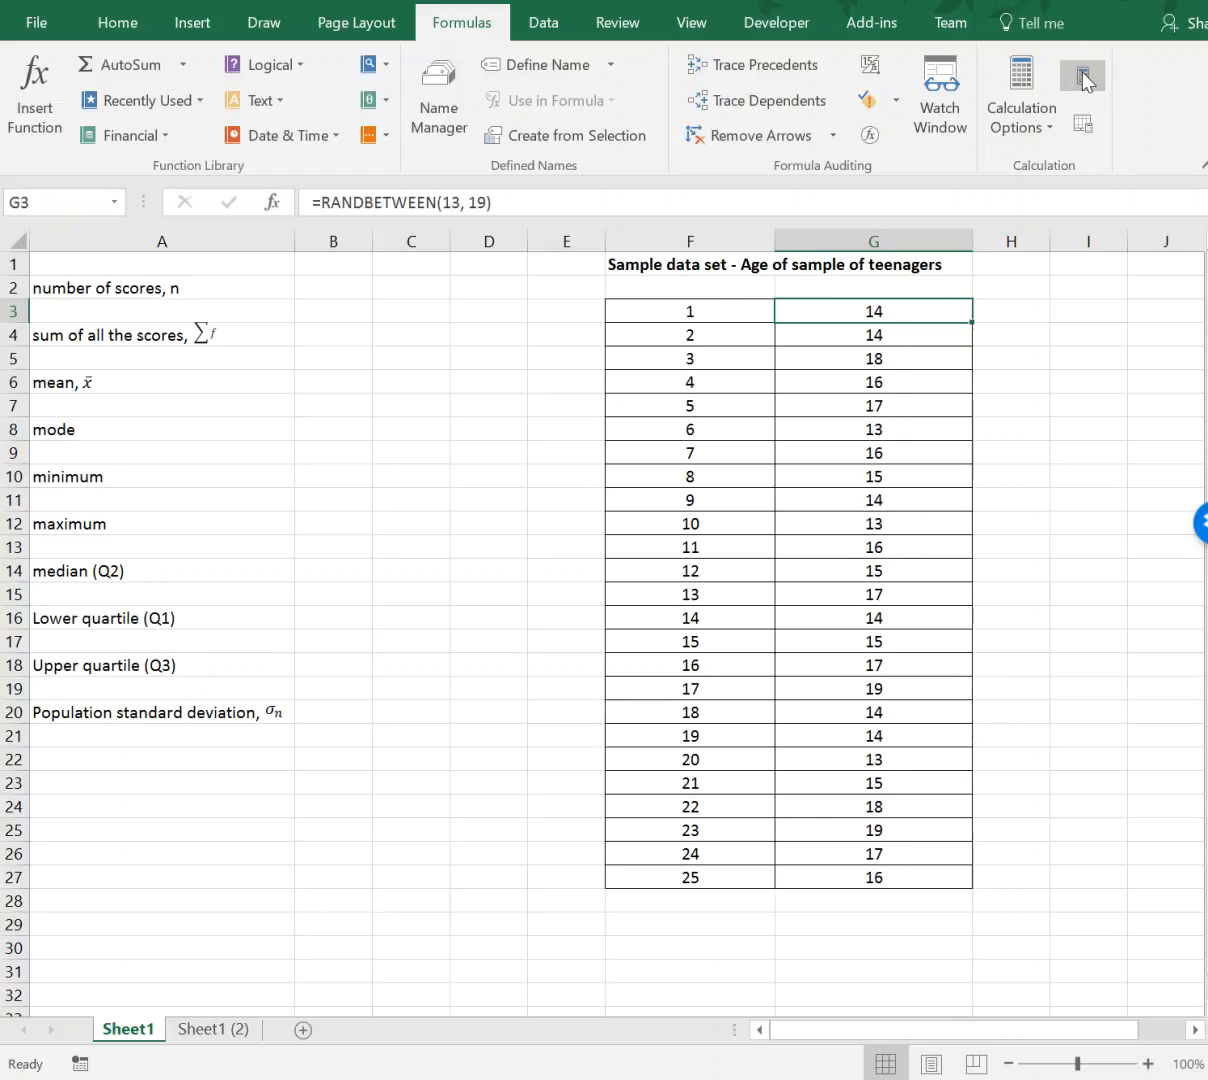
left_click(1083, 79)
left_click(1083, 79)
left_click(1083, 79)
left_click(1083, 79)
left_click(1083, 79)
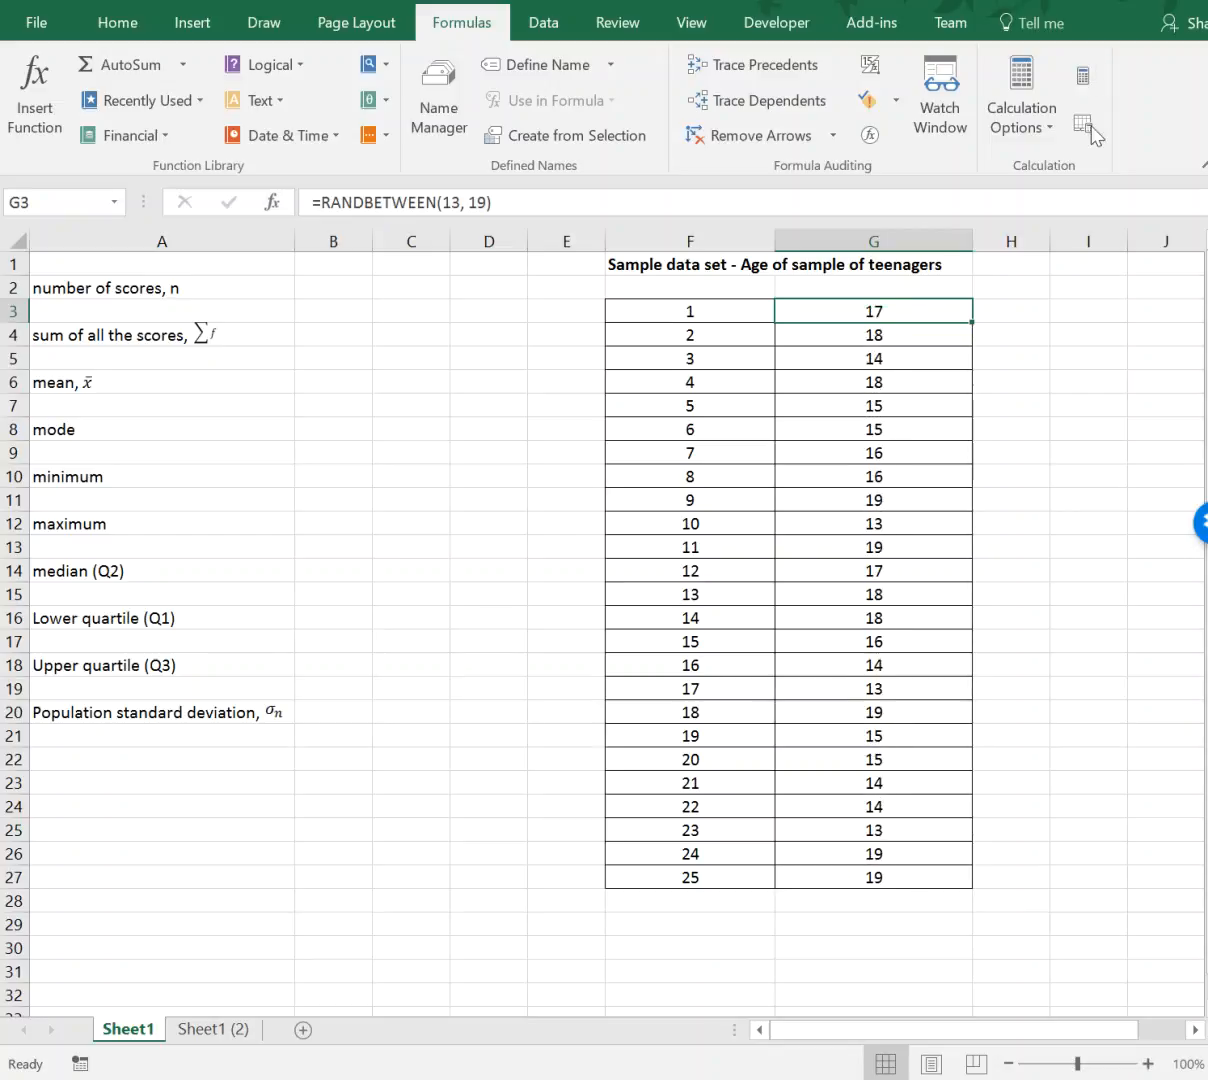
left_click_drag(700, 312, 747, 878)
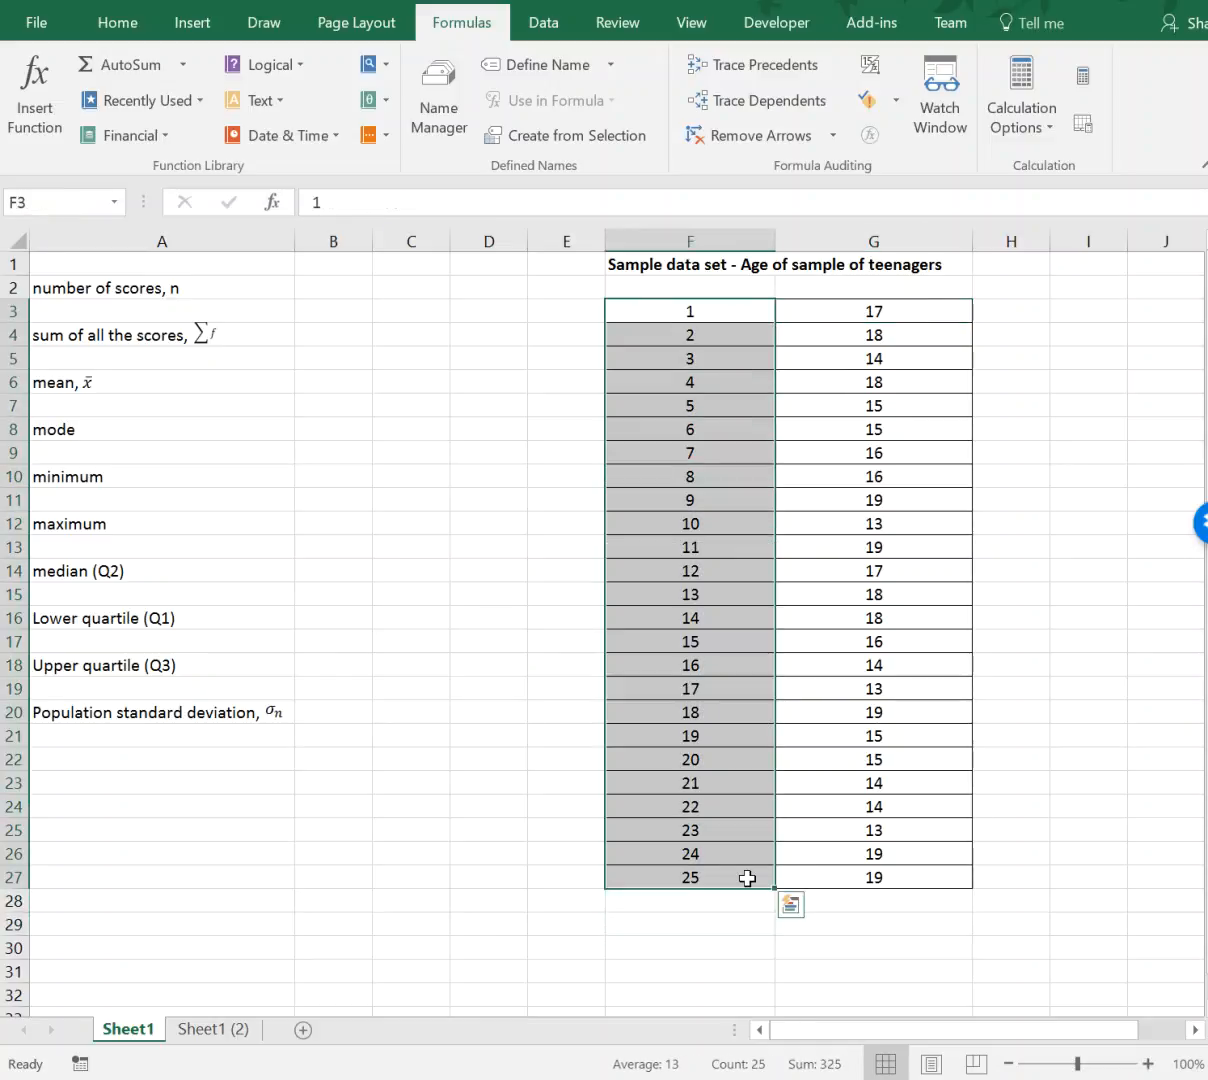
left_click_drag(232, 283, 222, 712)
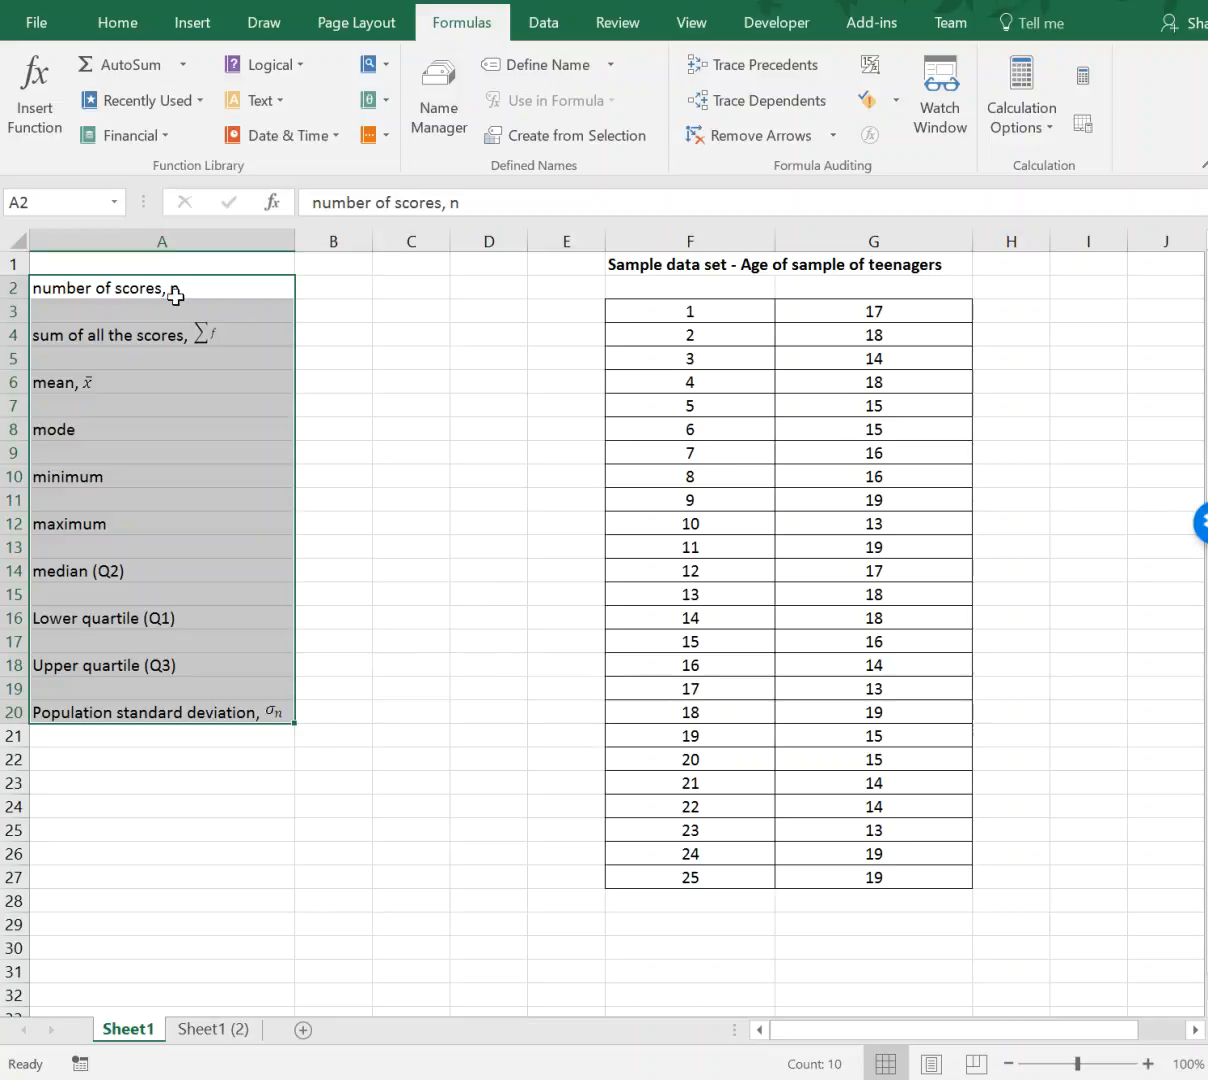
left_click(322, 286)
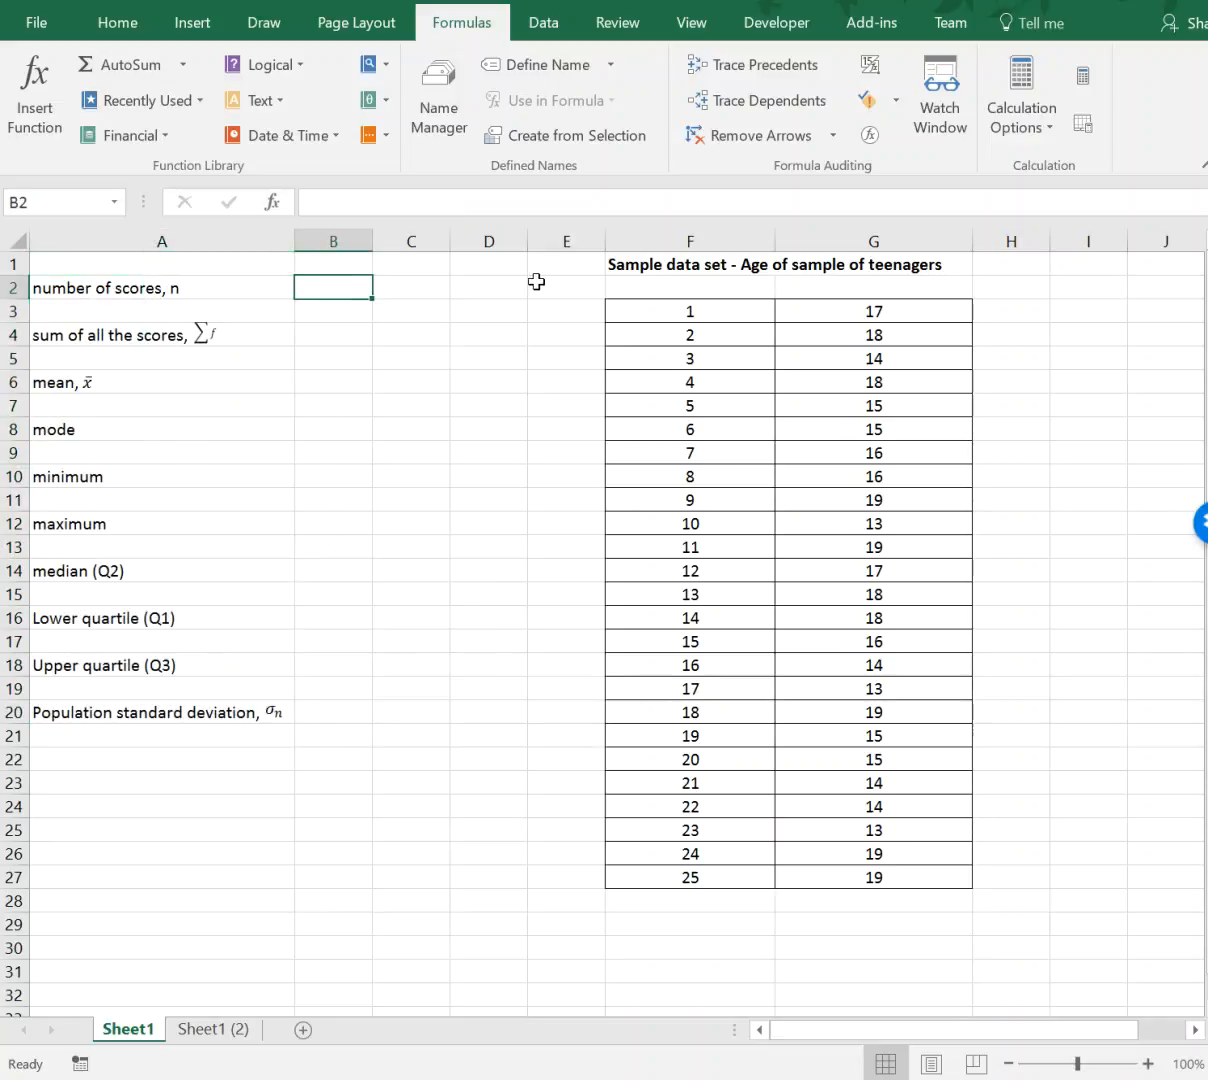
left_click_drag(205, 285, 232, 708)
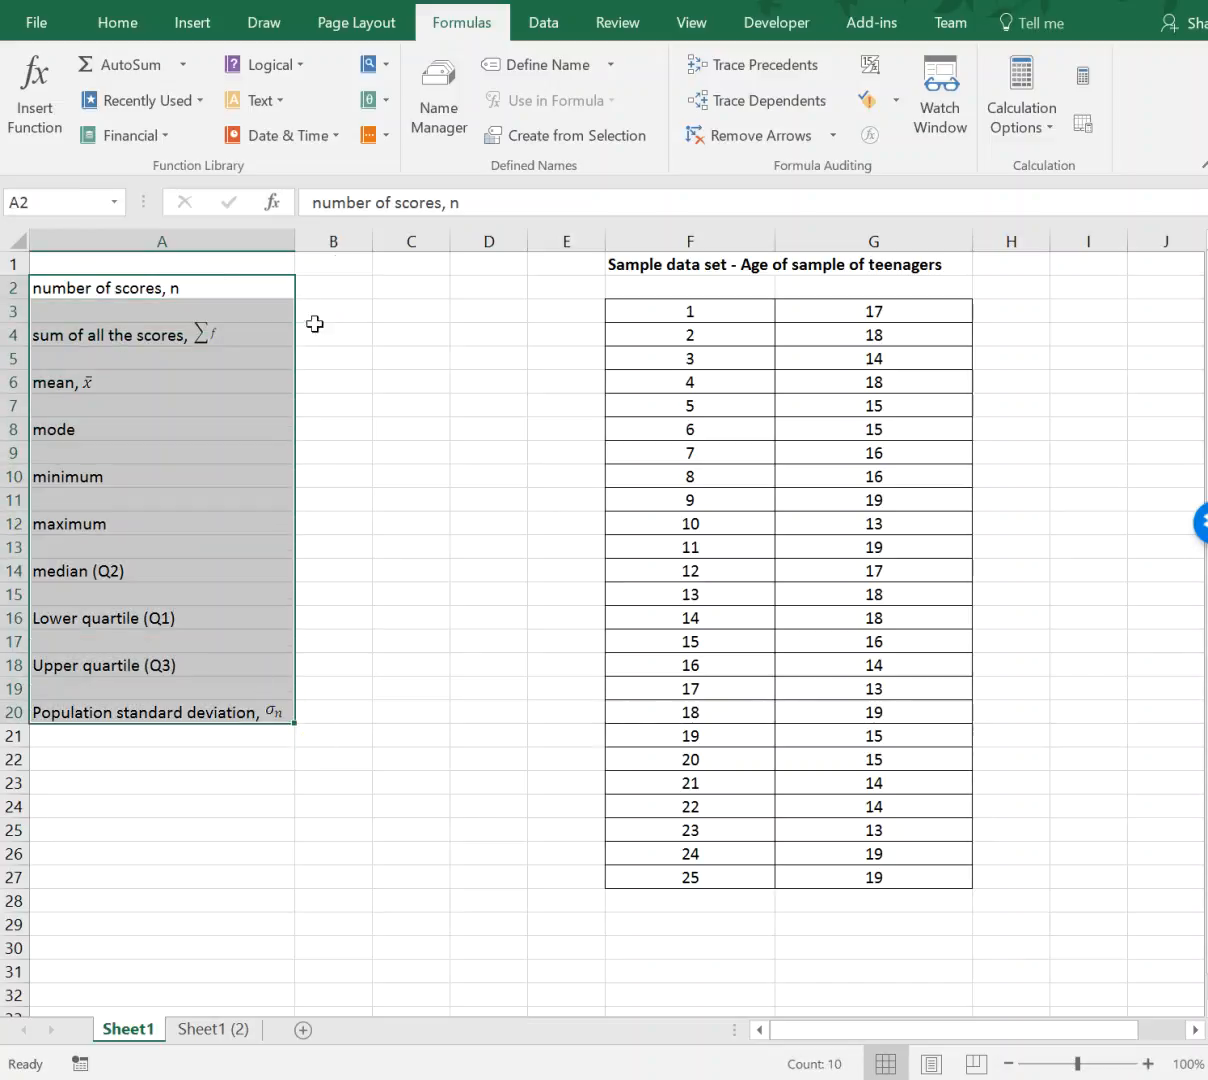
left_click(337, 240)
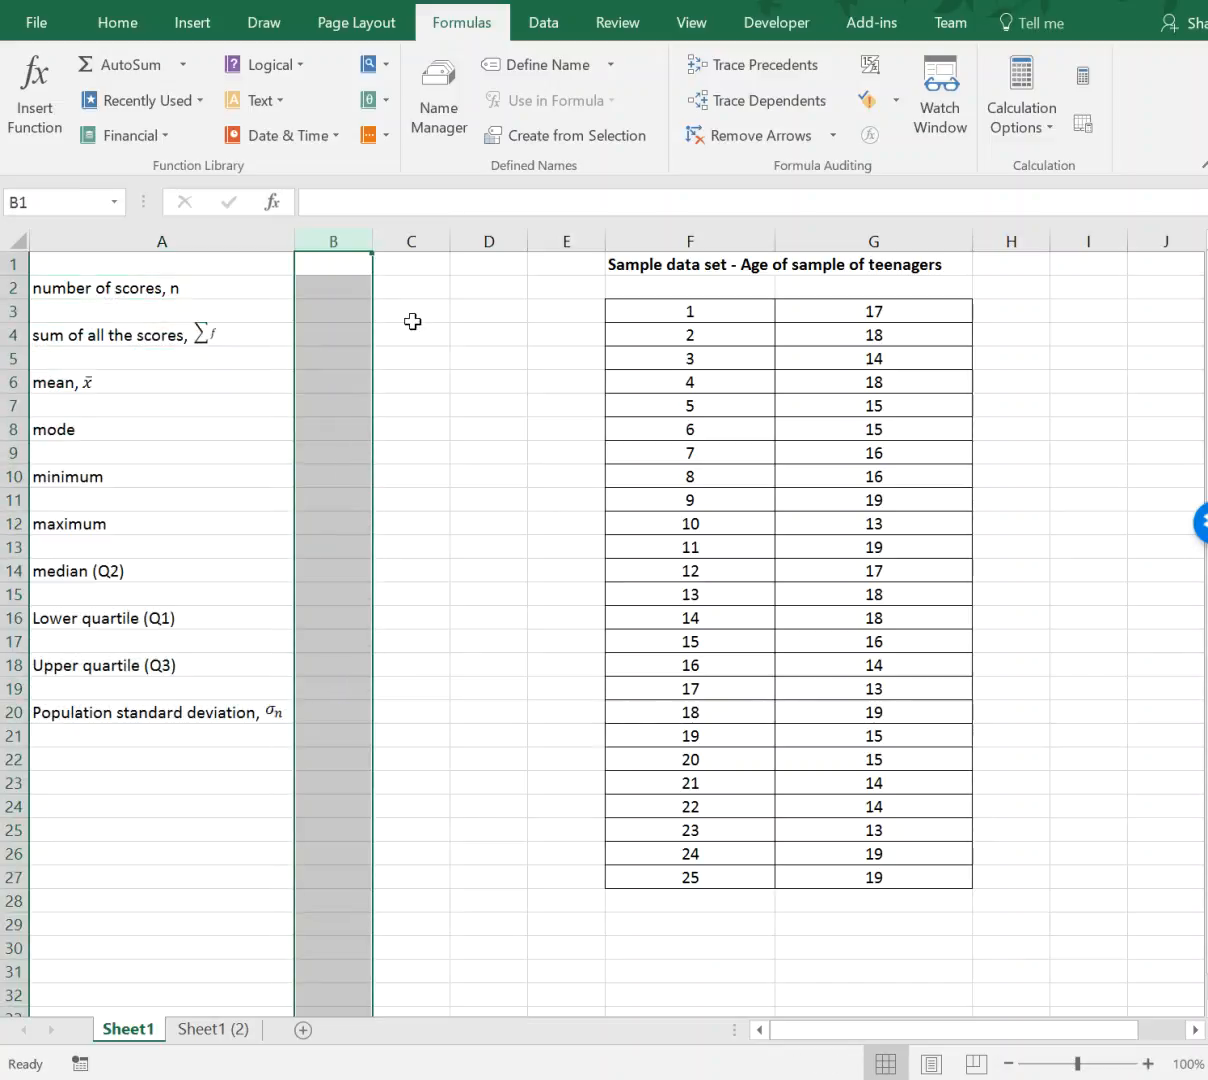
Enter the formula =COUNT(G3:G27) in cell B2 for the number of scores
left_click(348, 284)
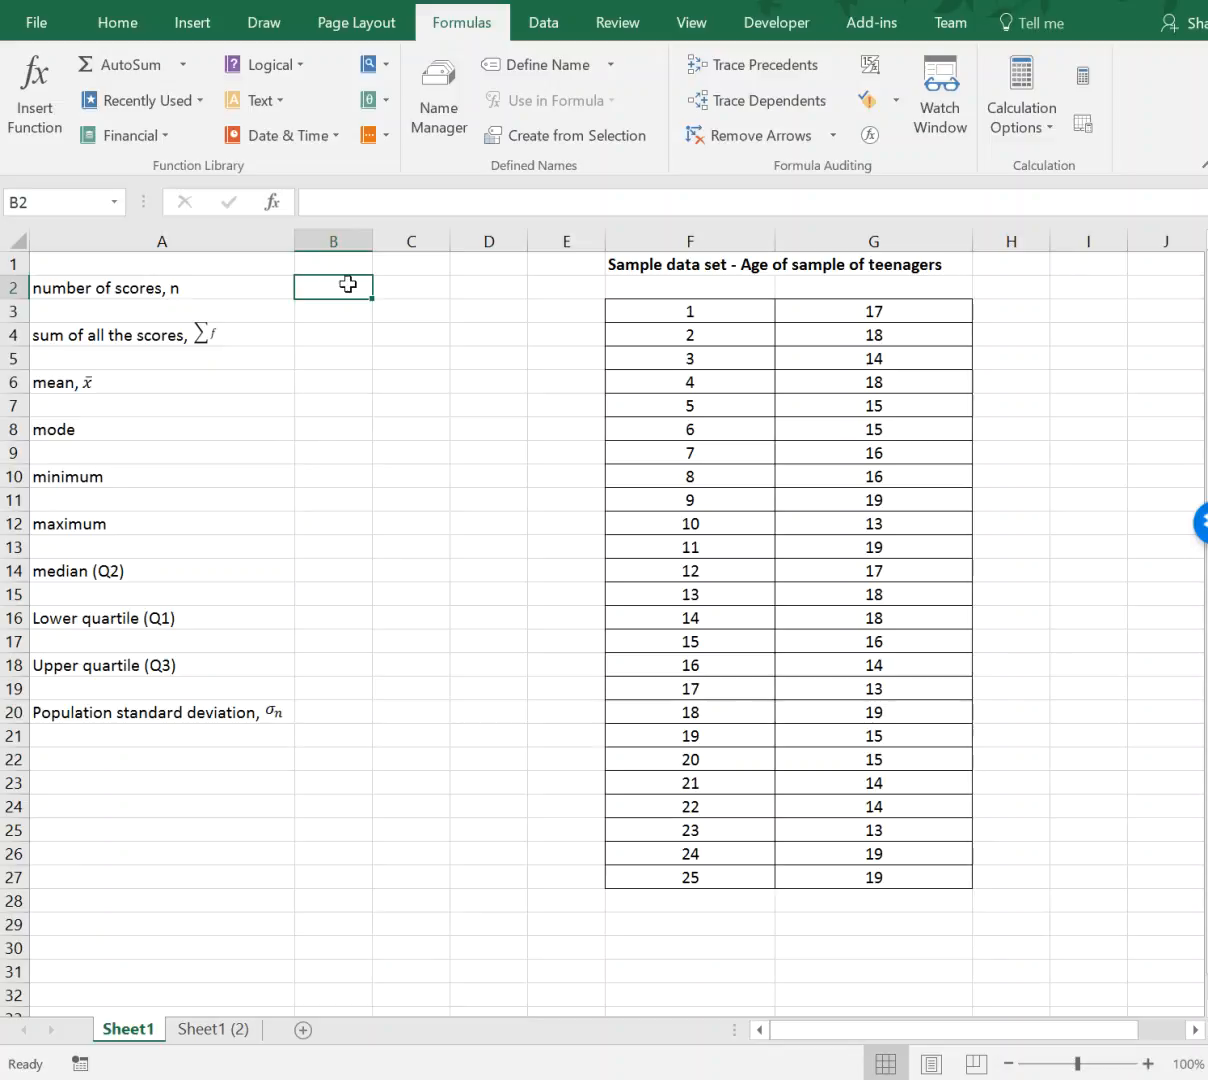
type("=COUNT")
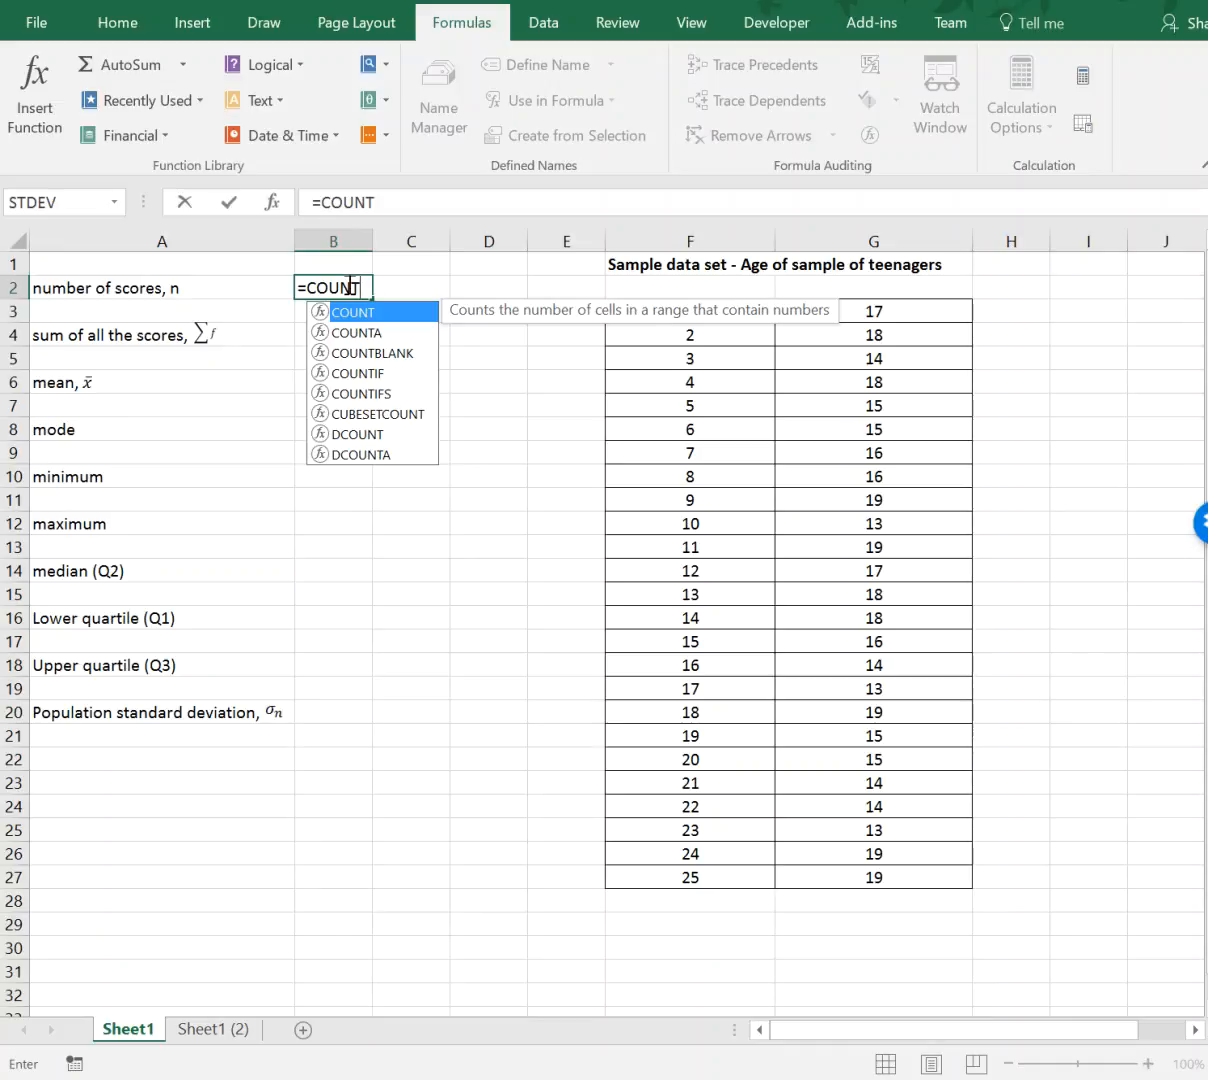
type("(")
left_click_drag(806, 304, 872, 873)
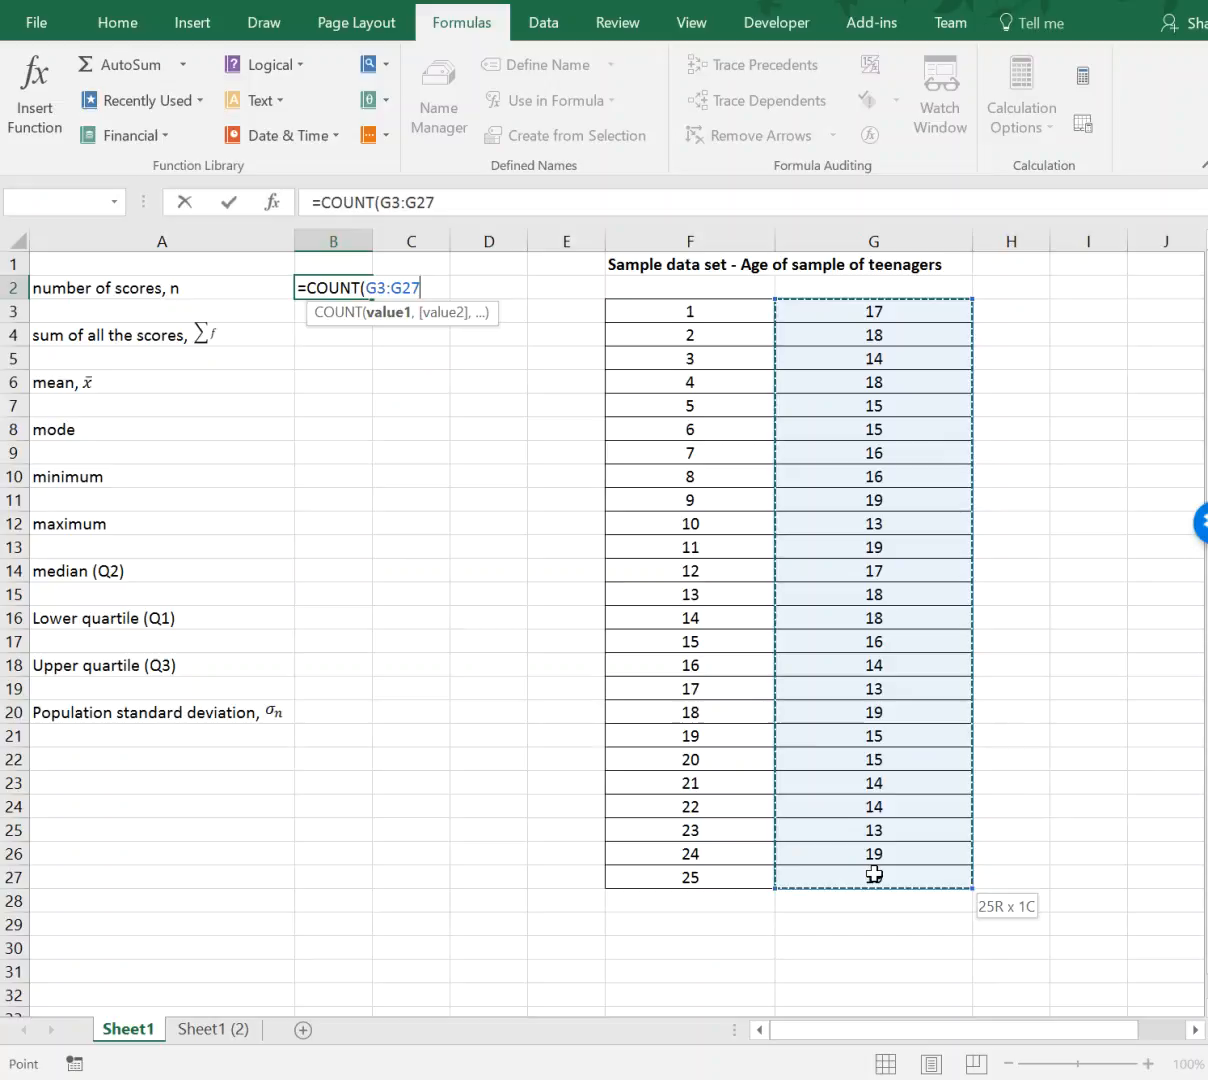
left_click(874, 874)
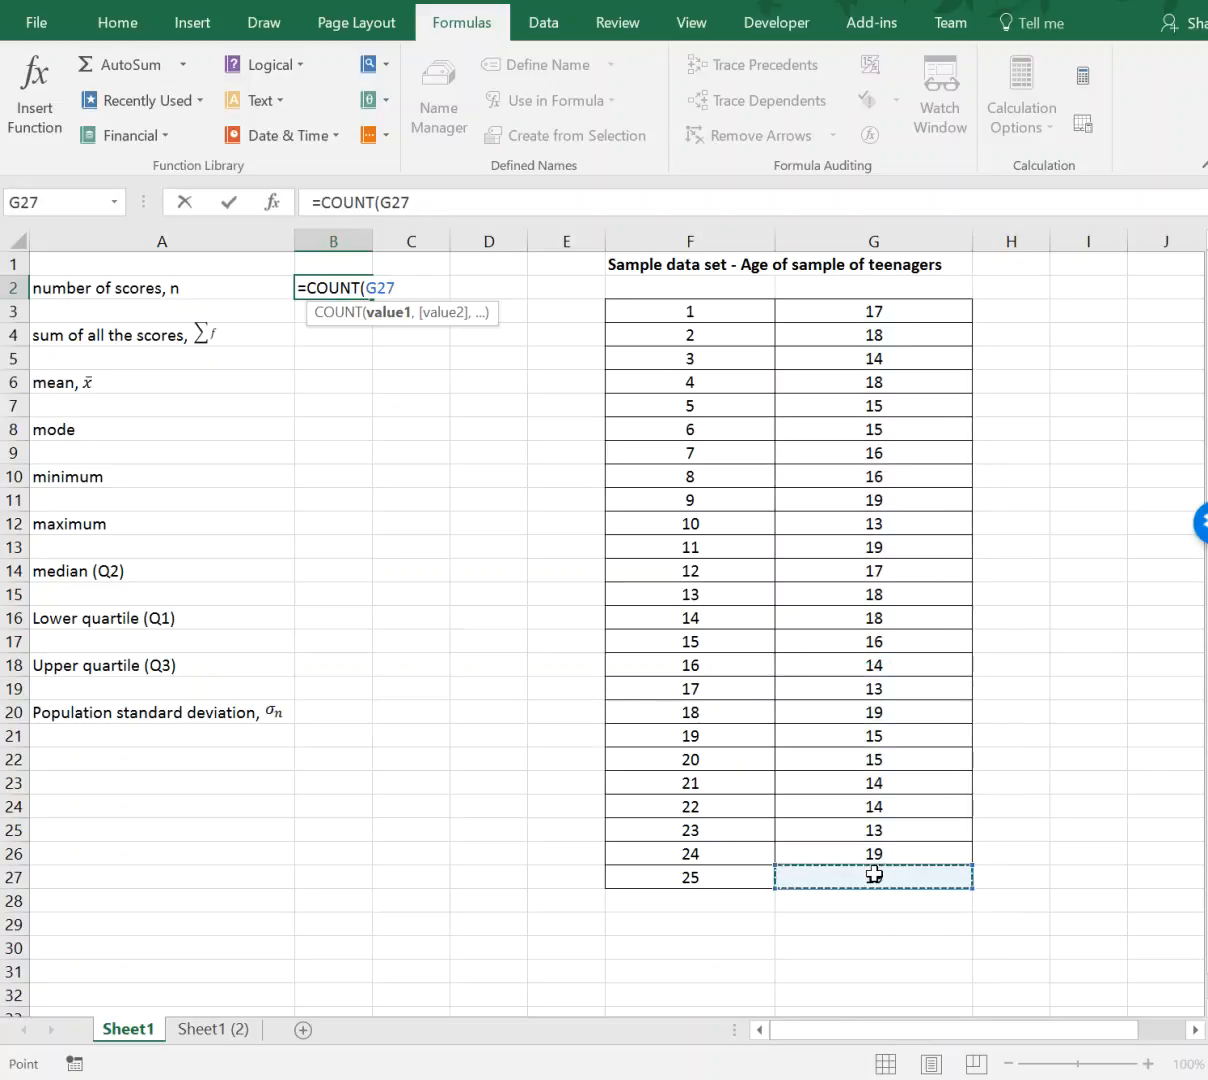
left_click_drag(880, 571, 876, 878)
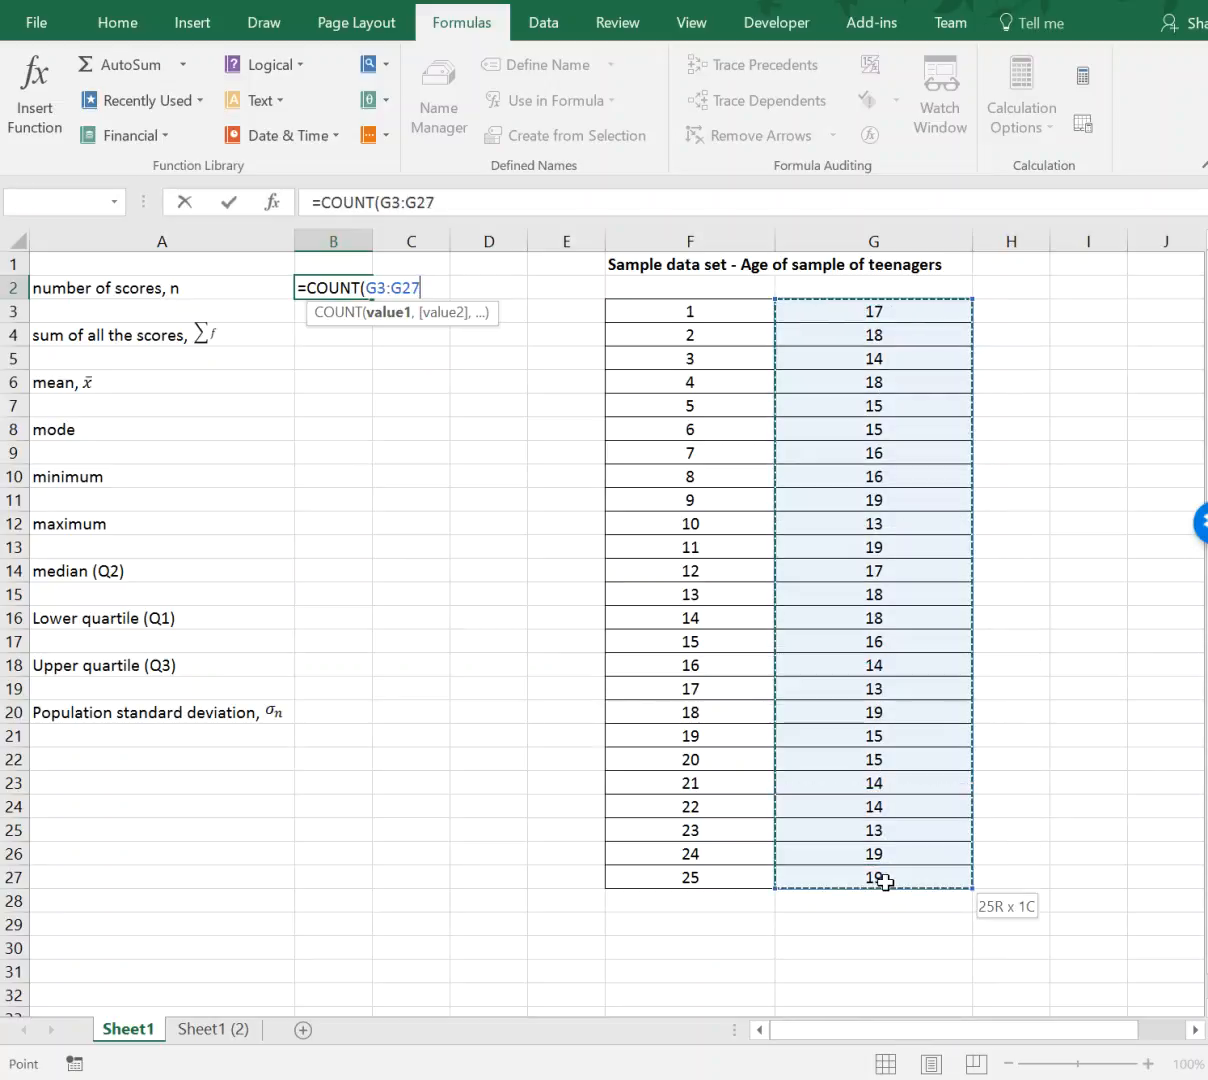
type(")")
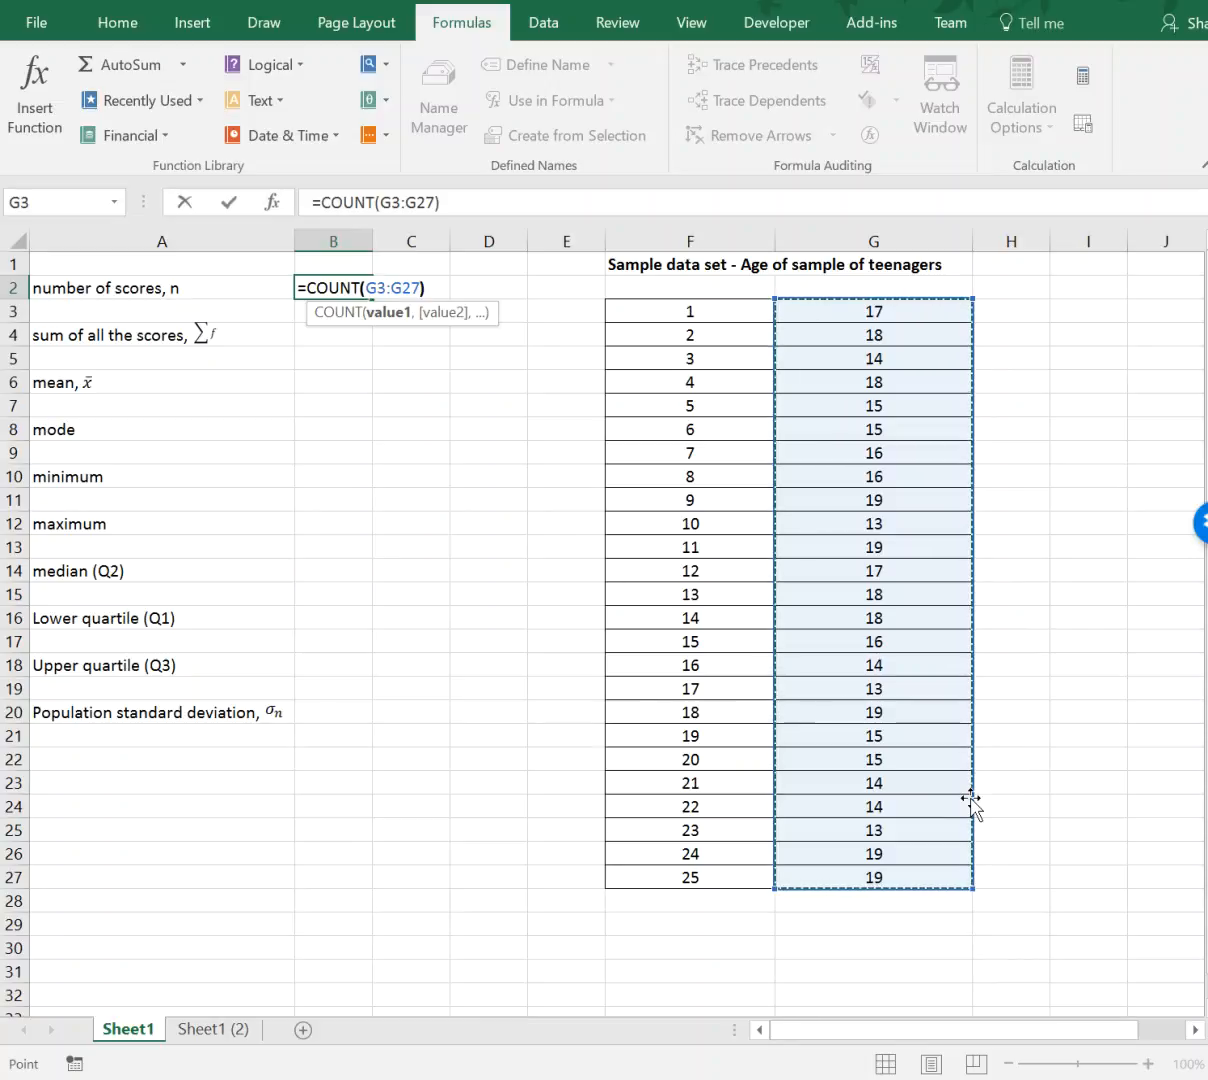
key("Return")
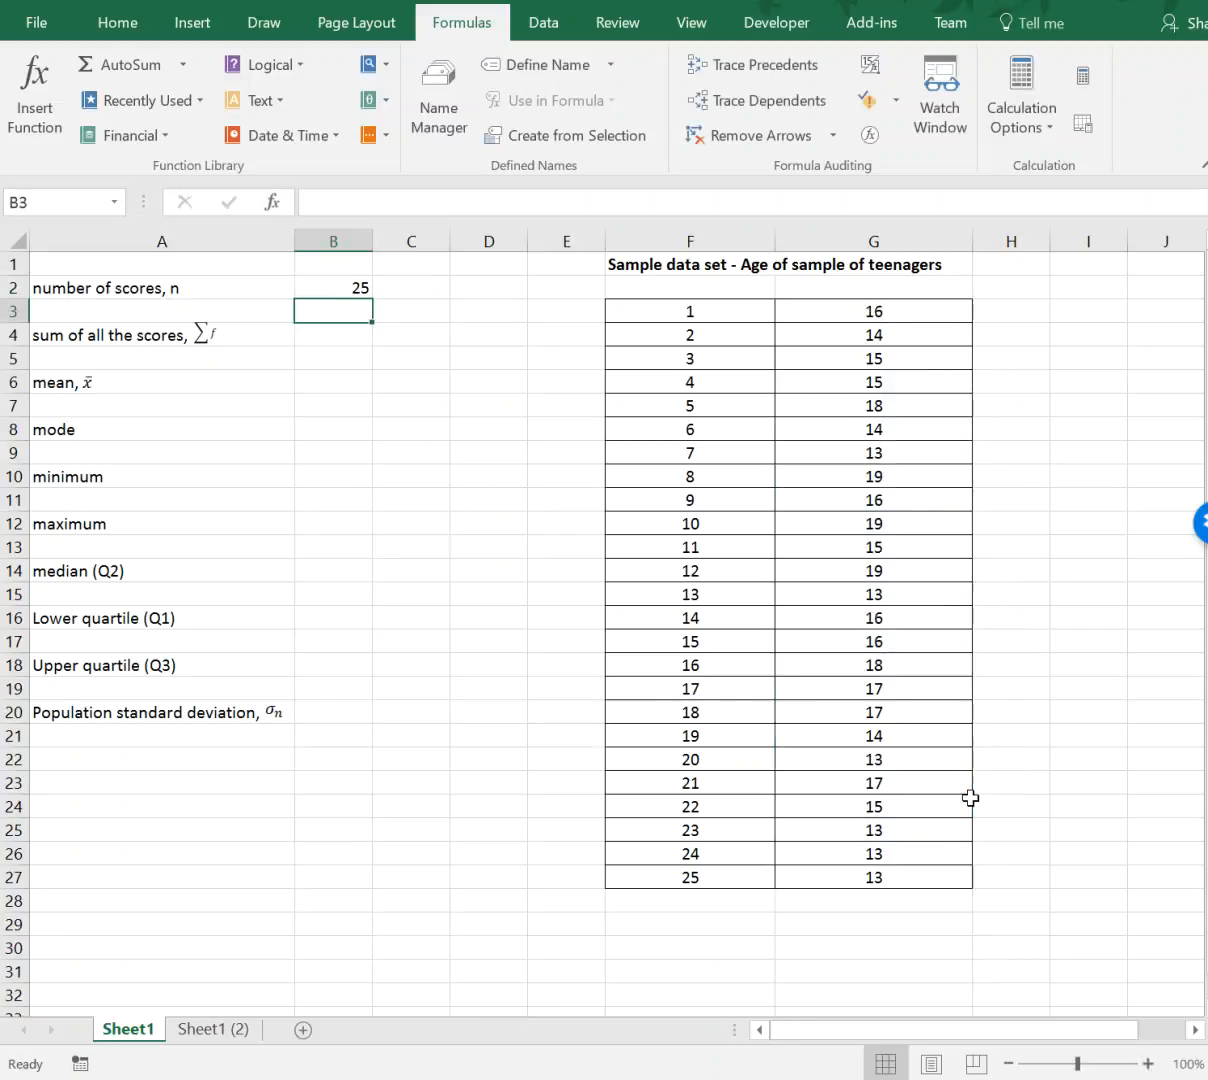
Enter the formula =SUM(G3:G27) in cell B4 for the sum of all the scores
key("Down")
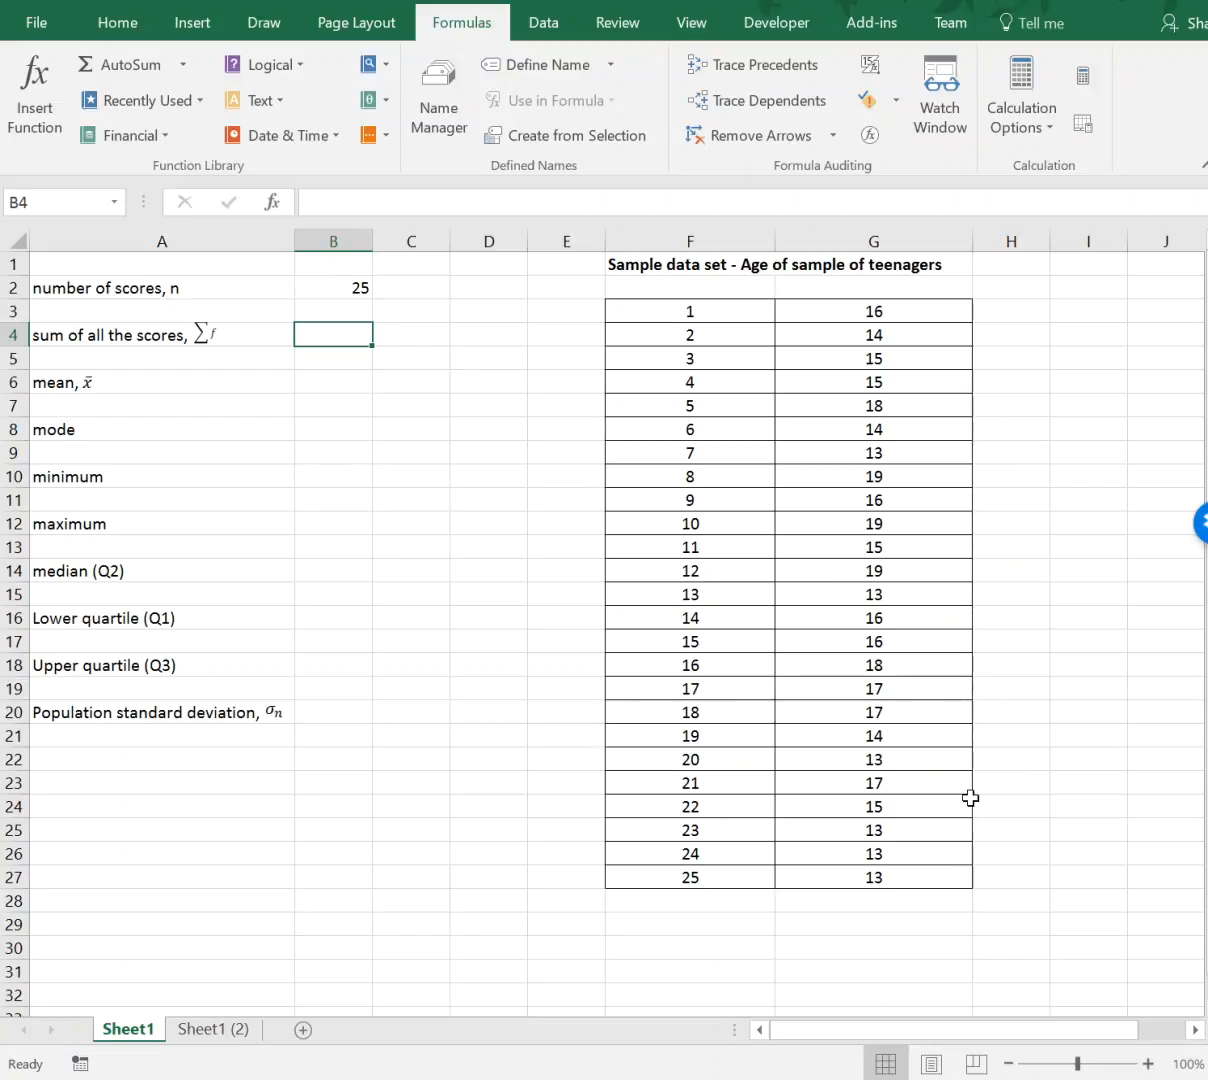
type("=SUM")
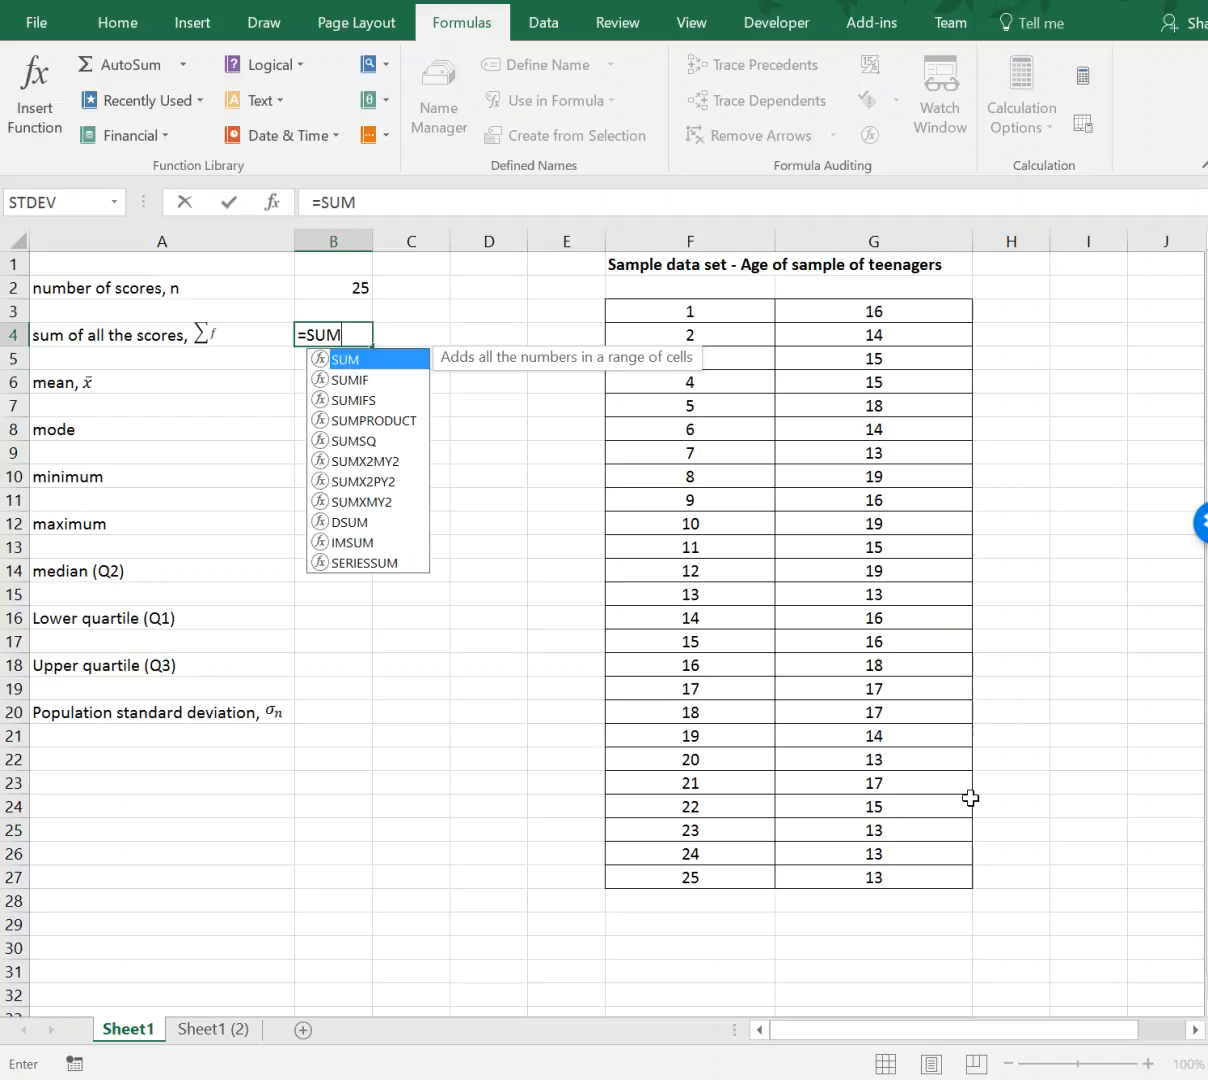
type("(")
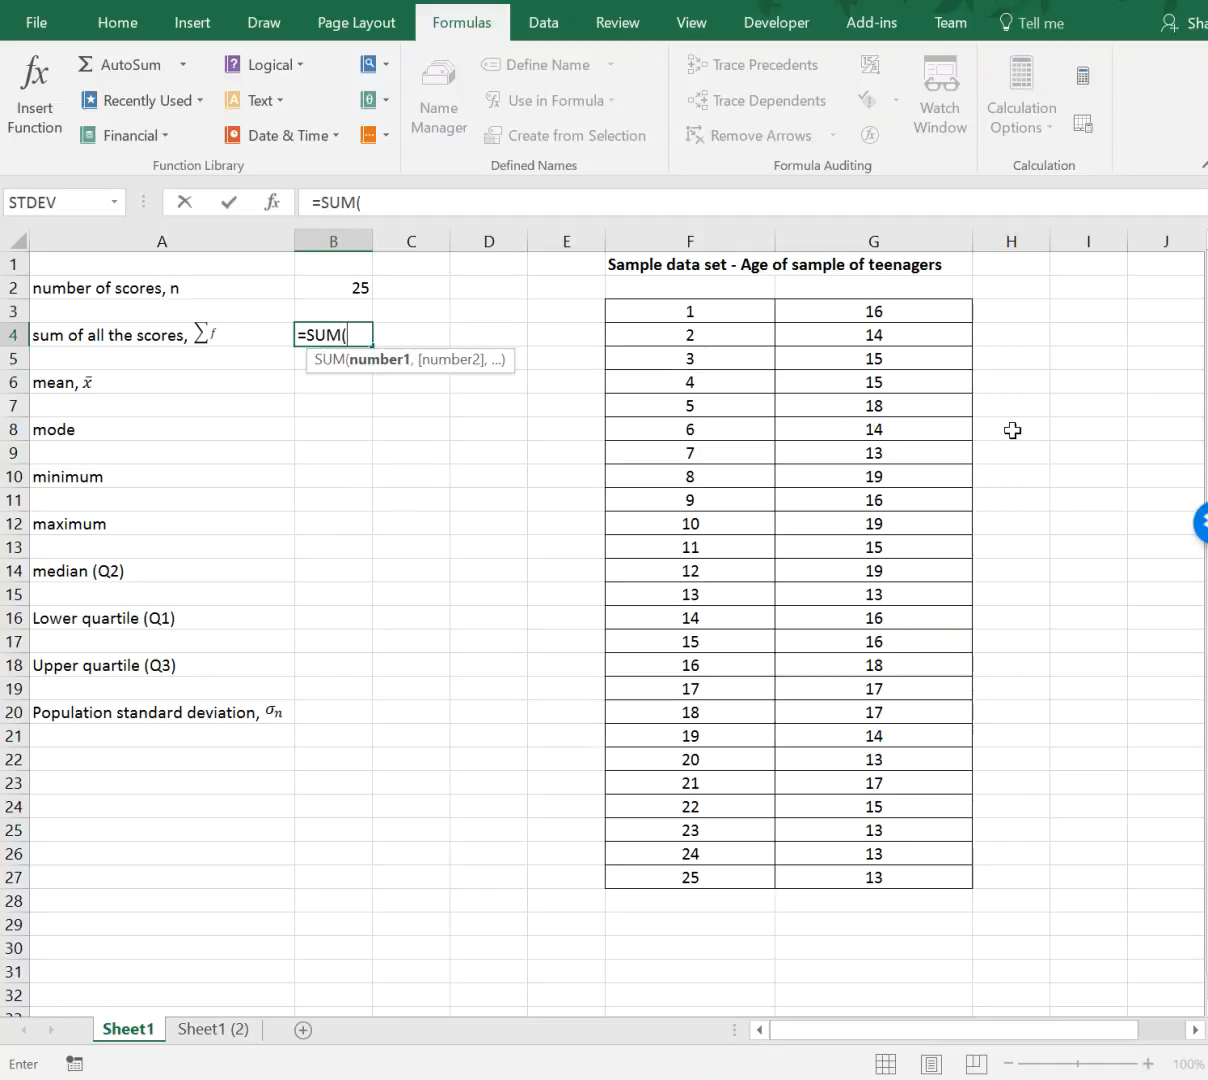
left_click_drag(910, 312, 919, 880)
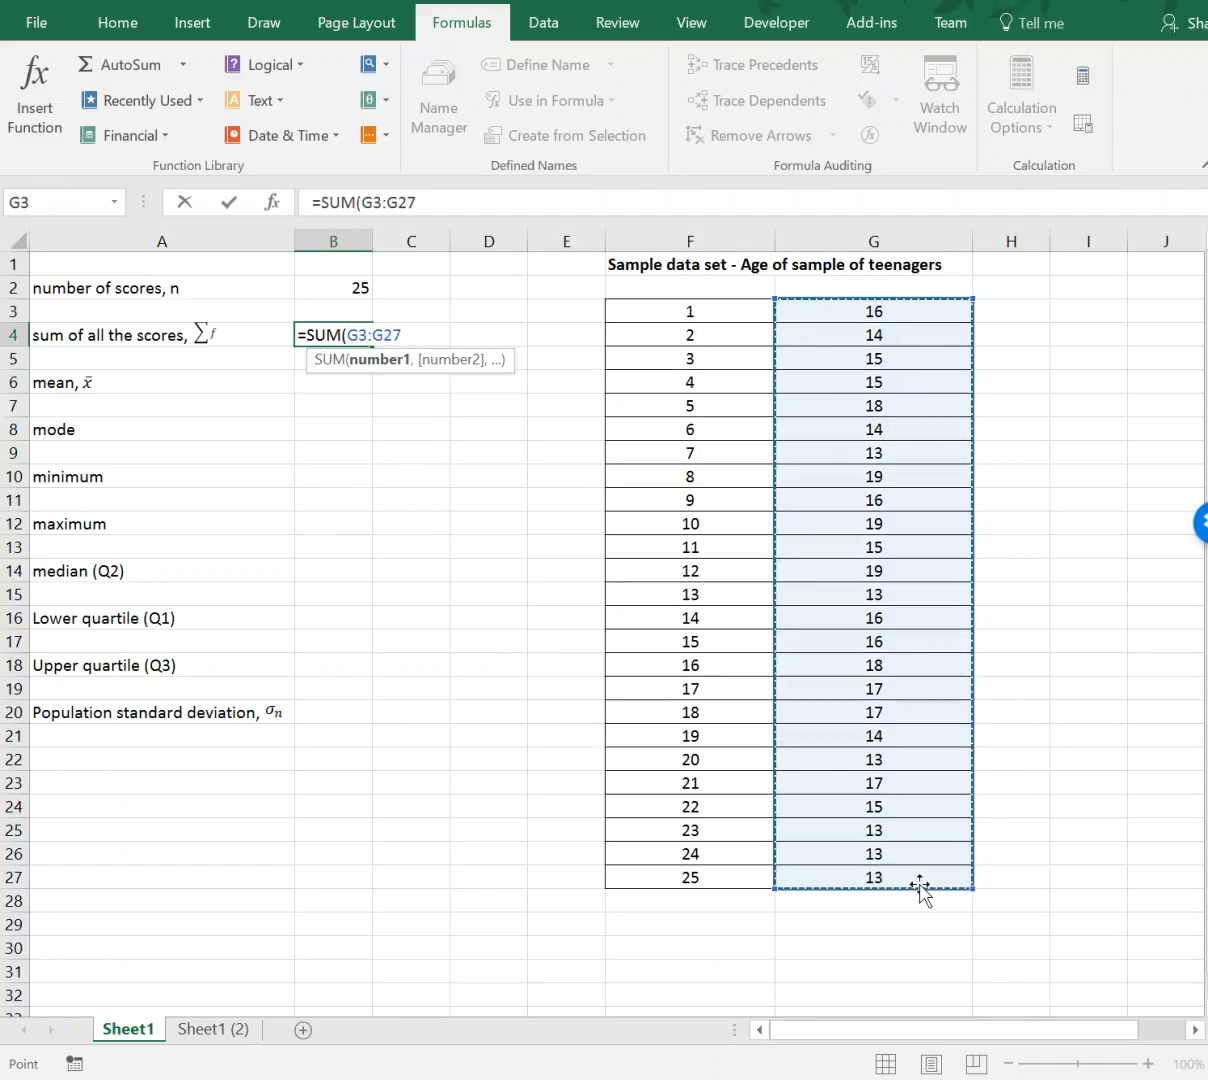
type(")")
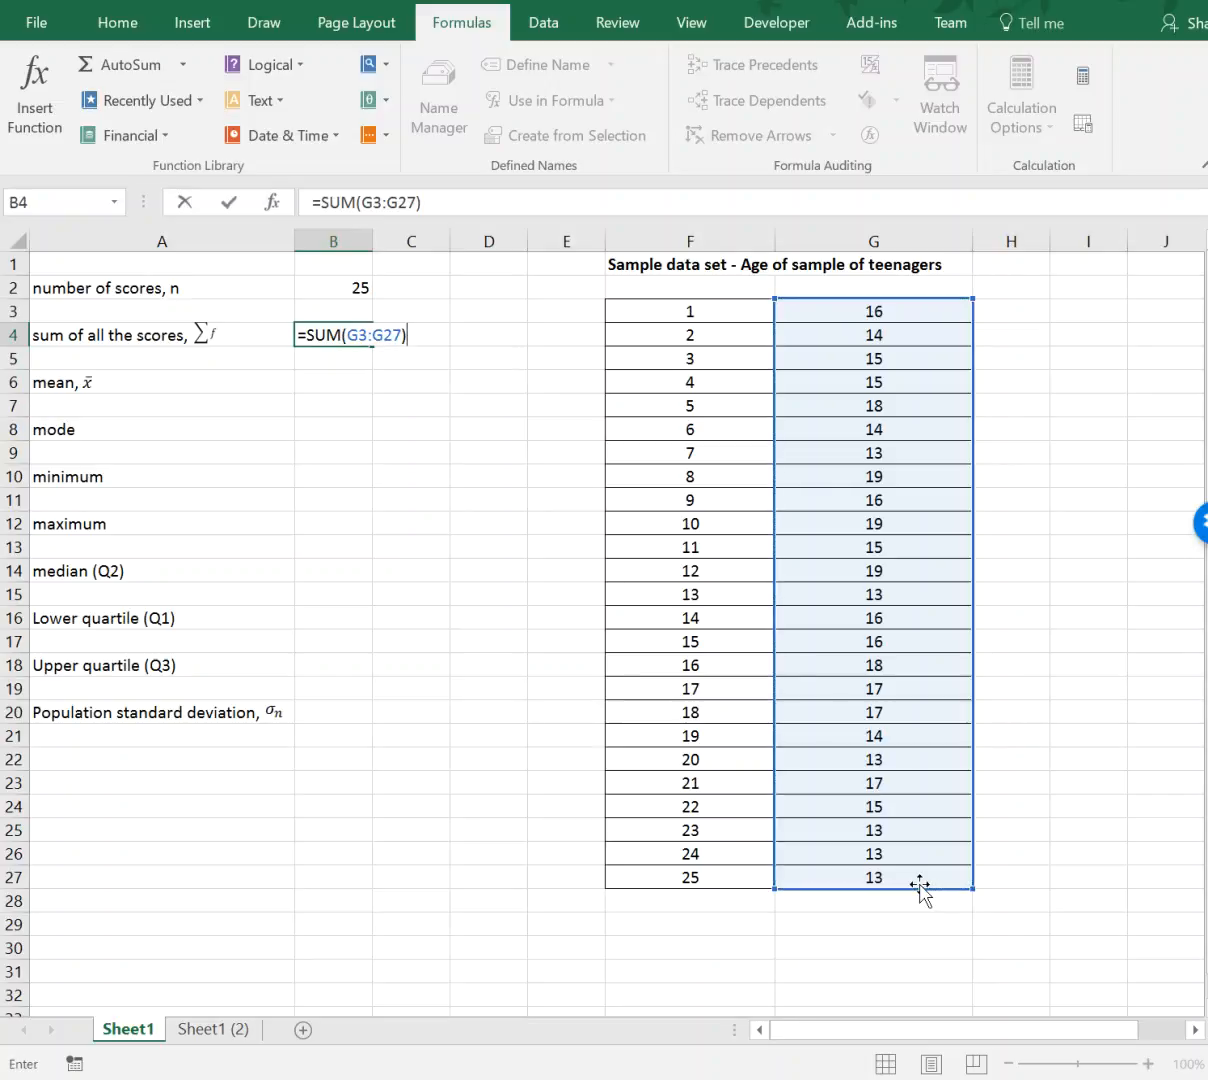
key("Return")
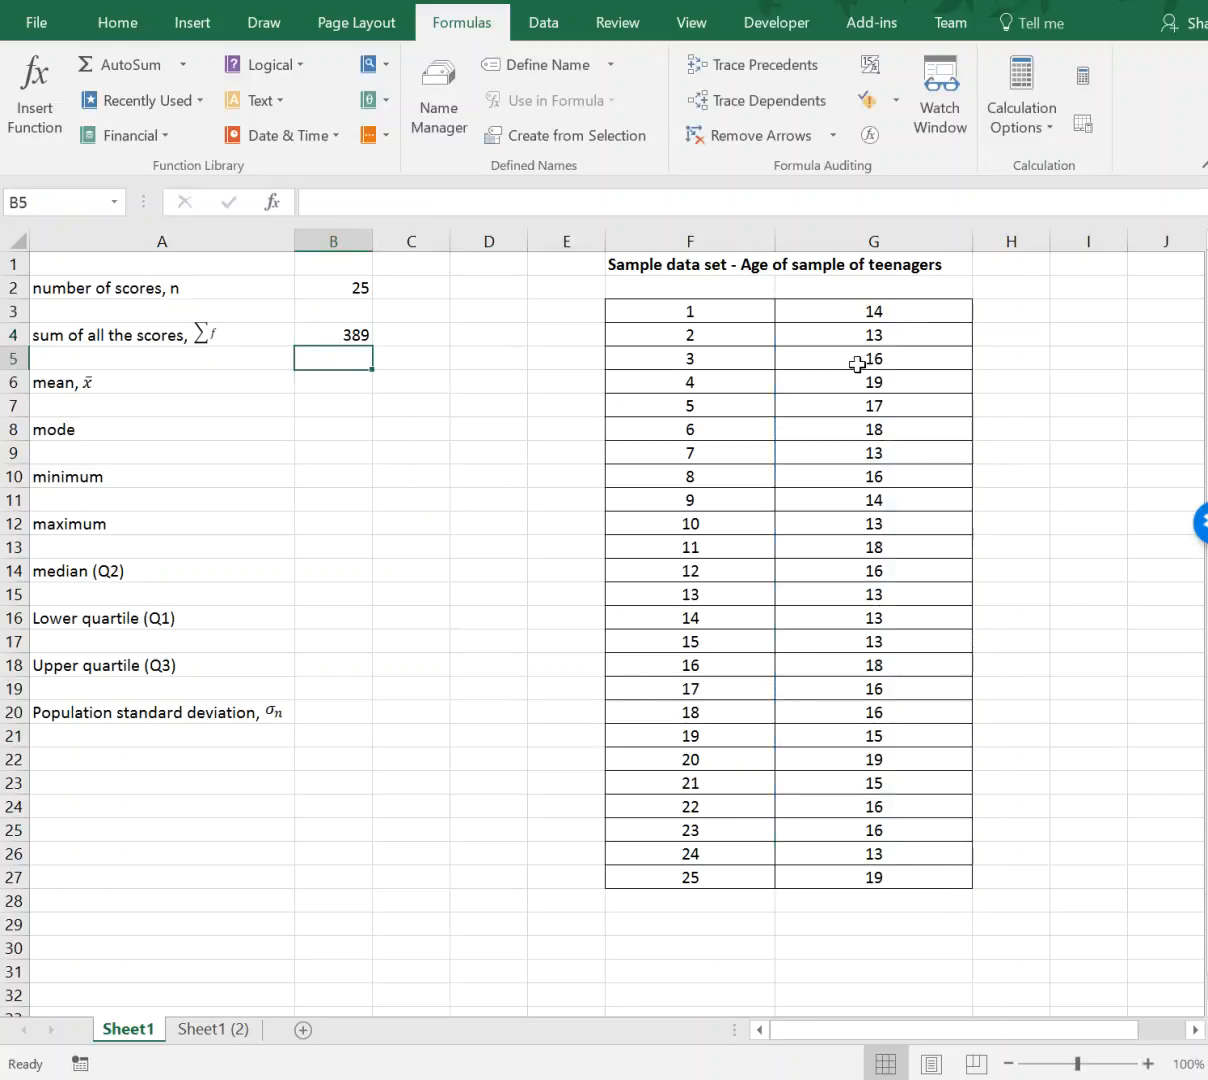
left_click_drag(906, 307, 911, 887)
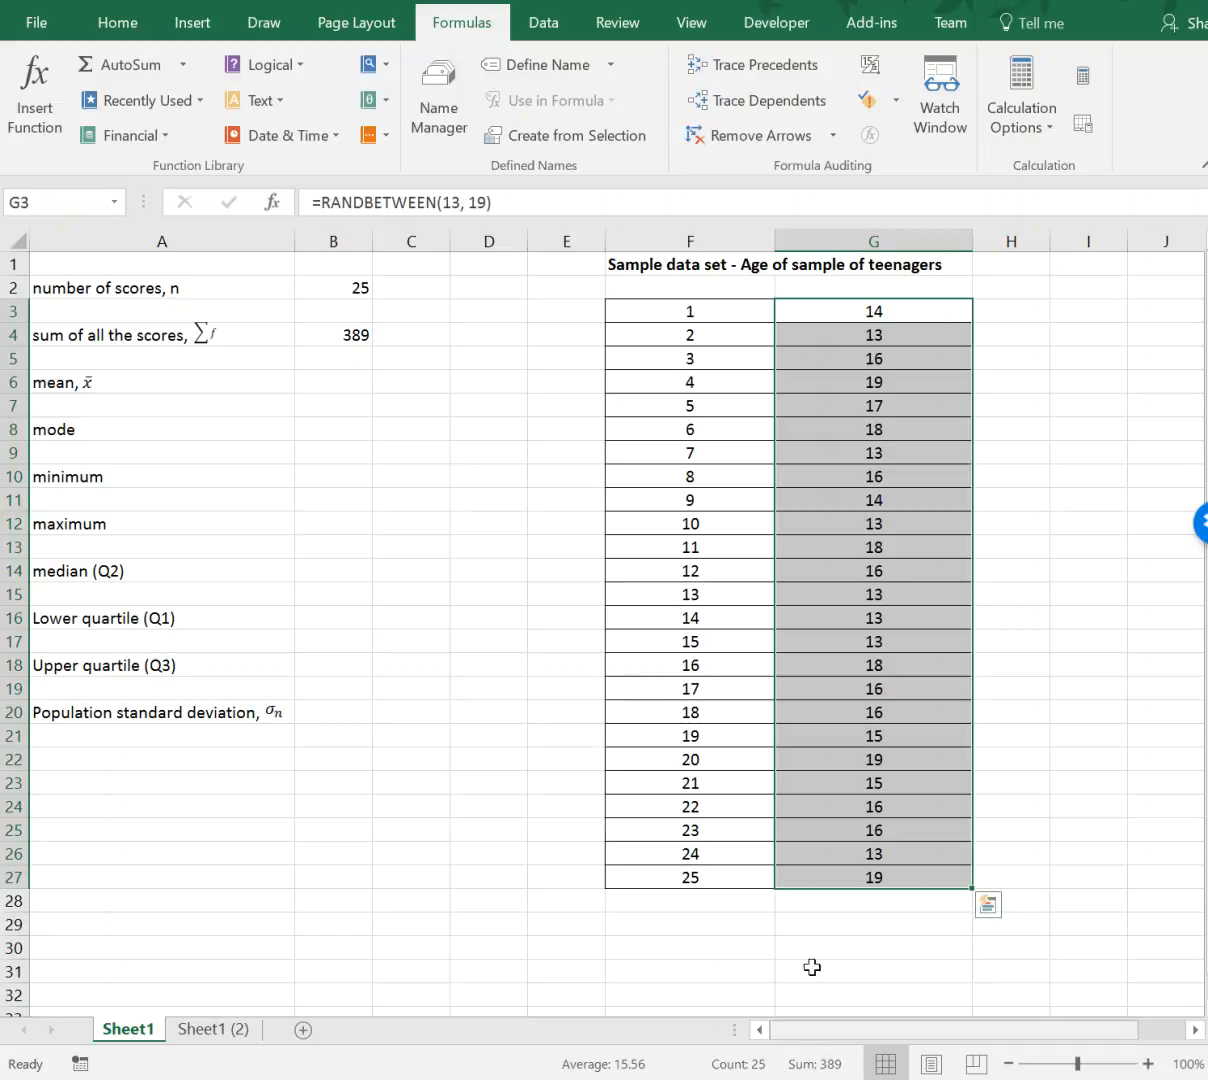
left_click(455, 432)
Start a formula with an equals sign in cell B6 beside the mean label
left_click(323, 384)
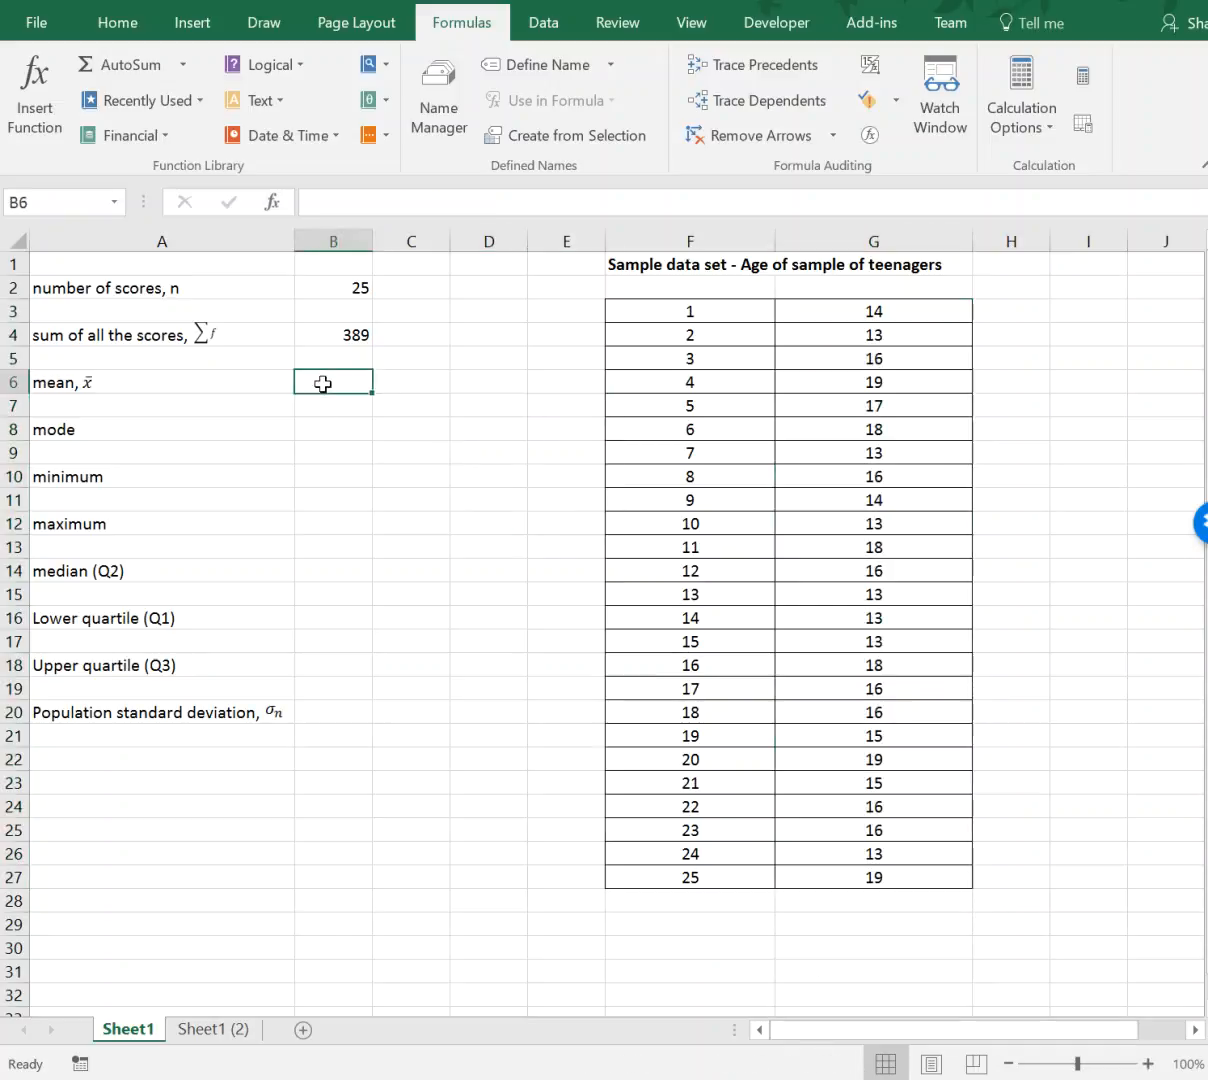
type("=")
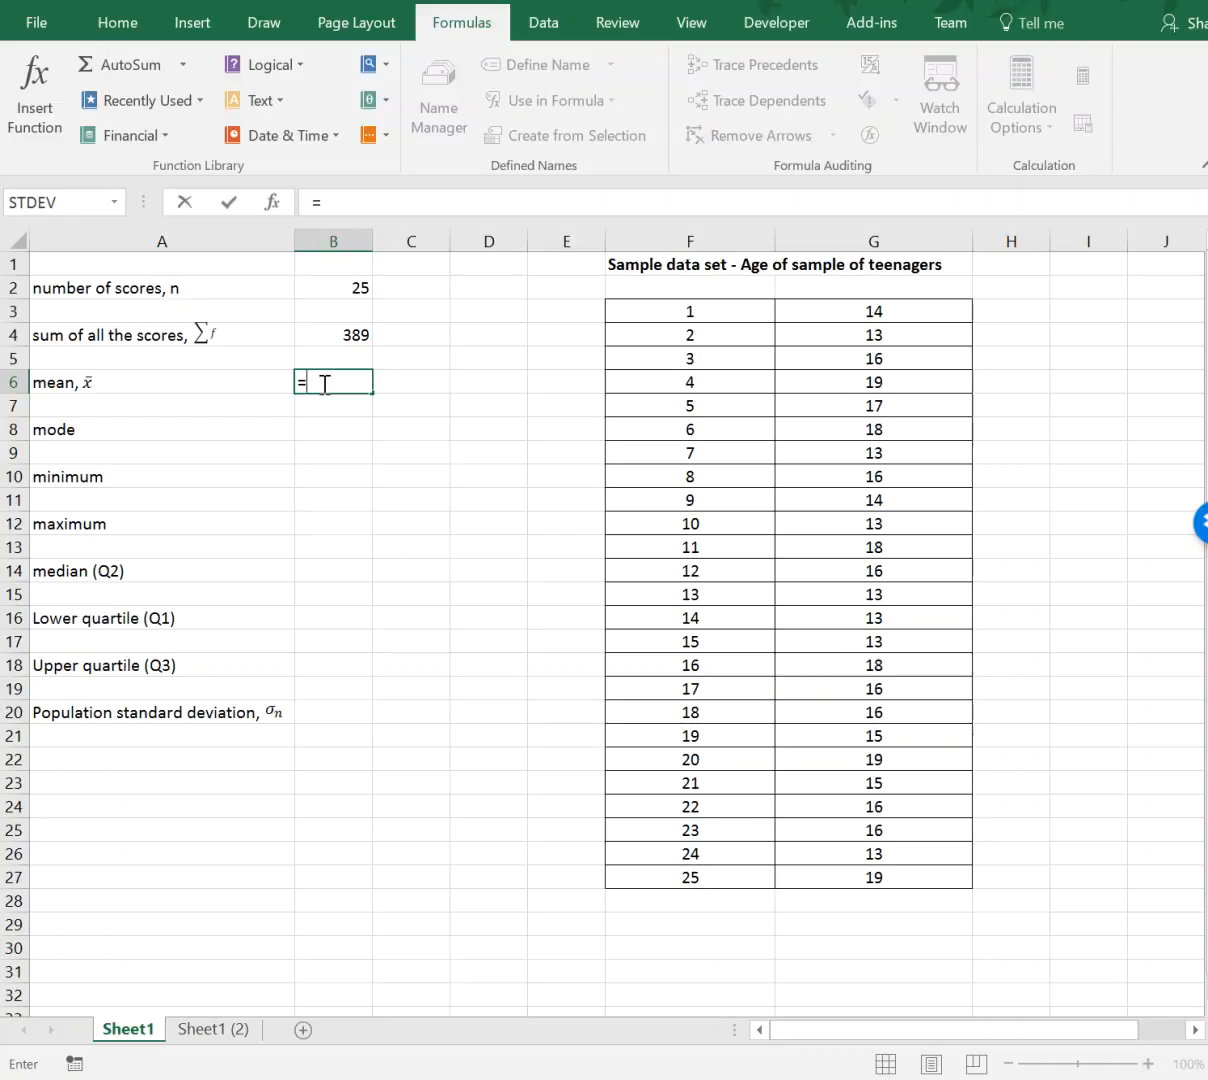
type("mean")
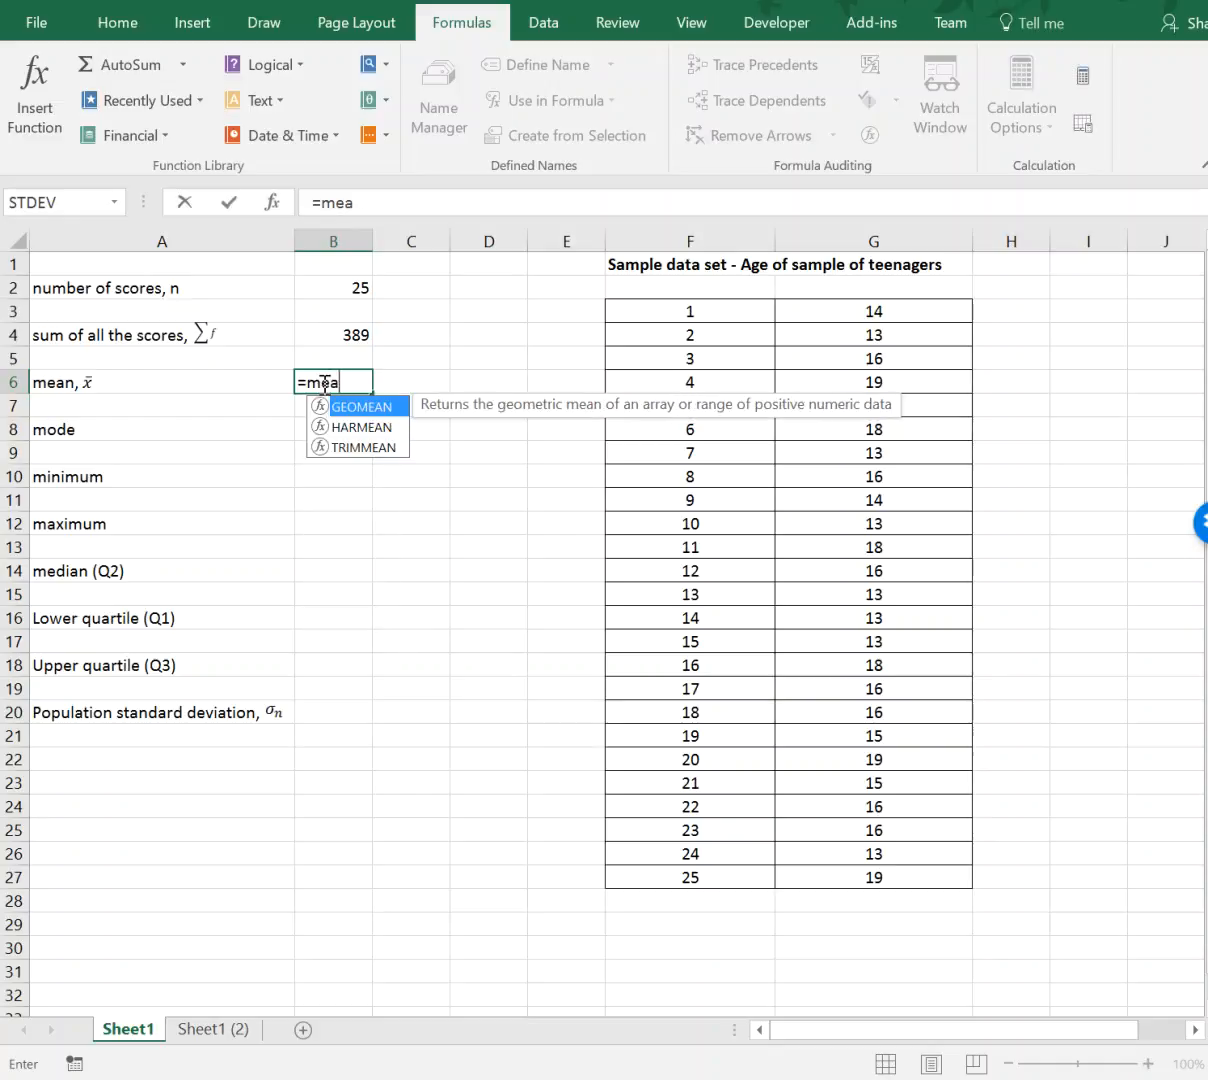
key("BackSpace")
key("BackSpace")
key("BackSpace")
key("BackSpace")
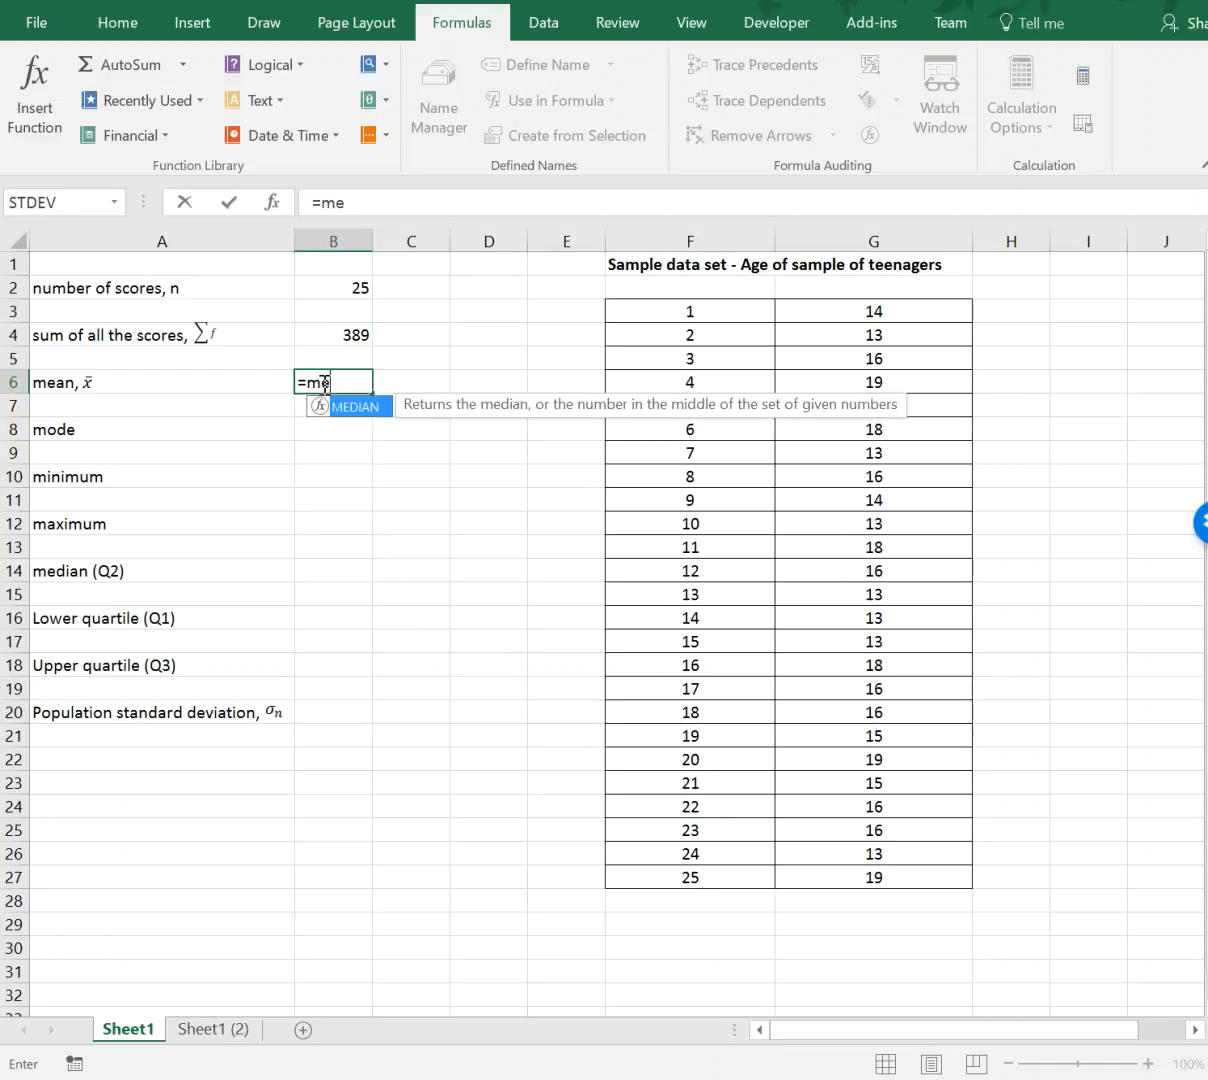
Complete the formula =AVERAGE(G3:G27) in cell B6 for the mean of the ages
type("ave")
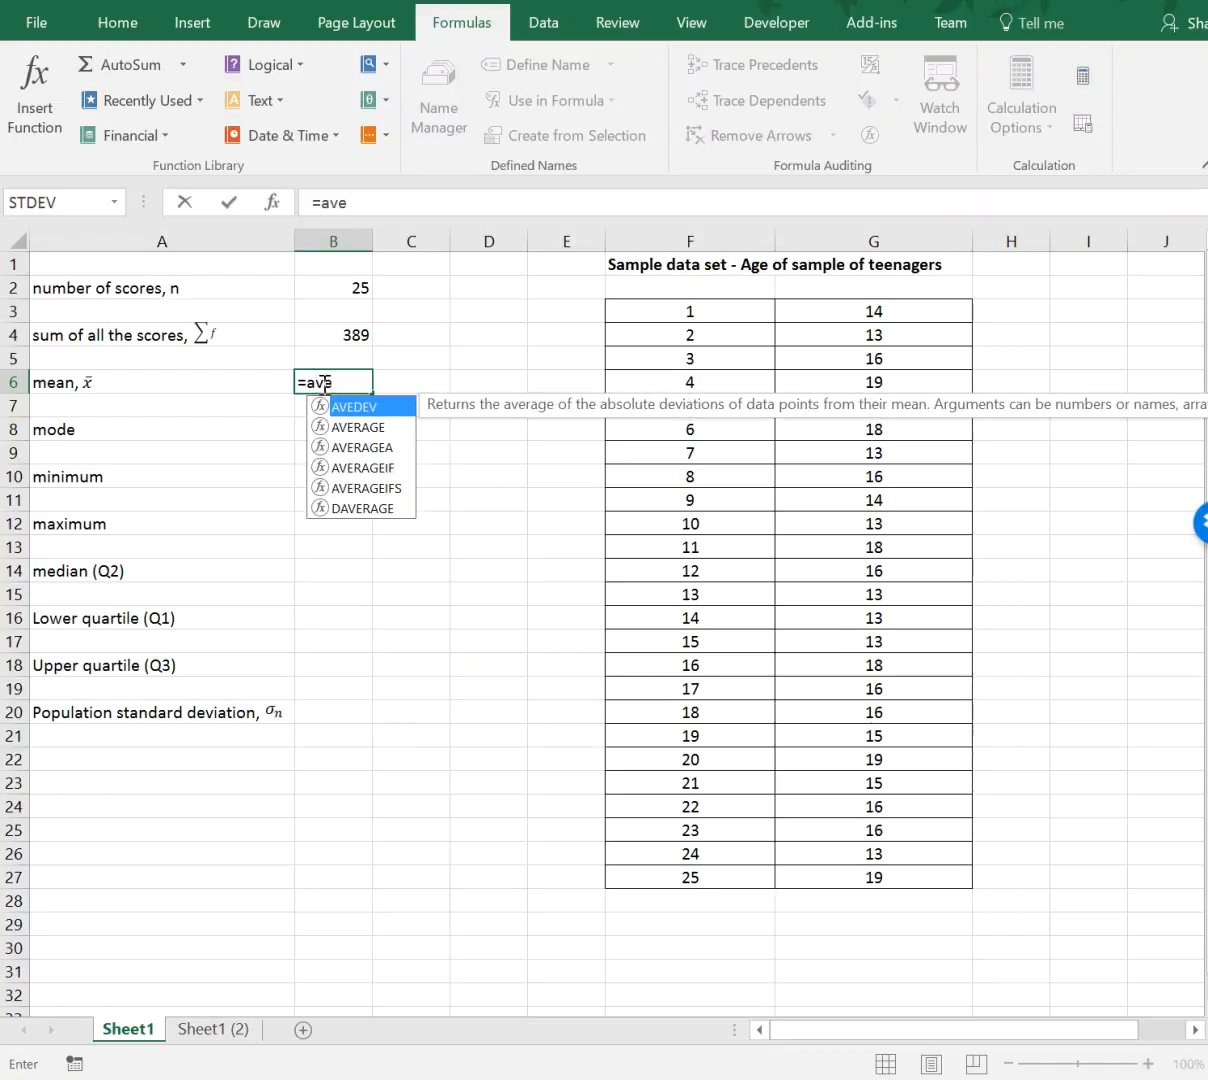
key("Down")
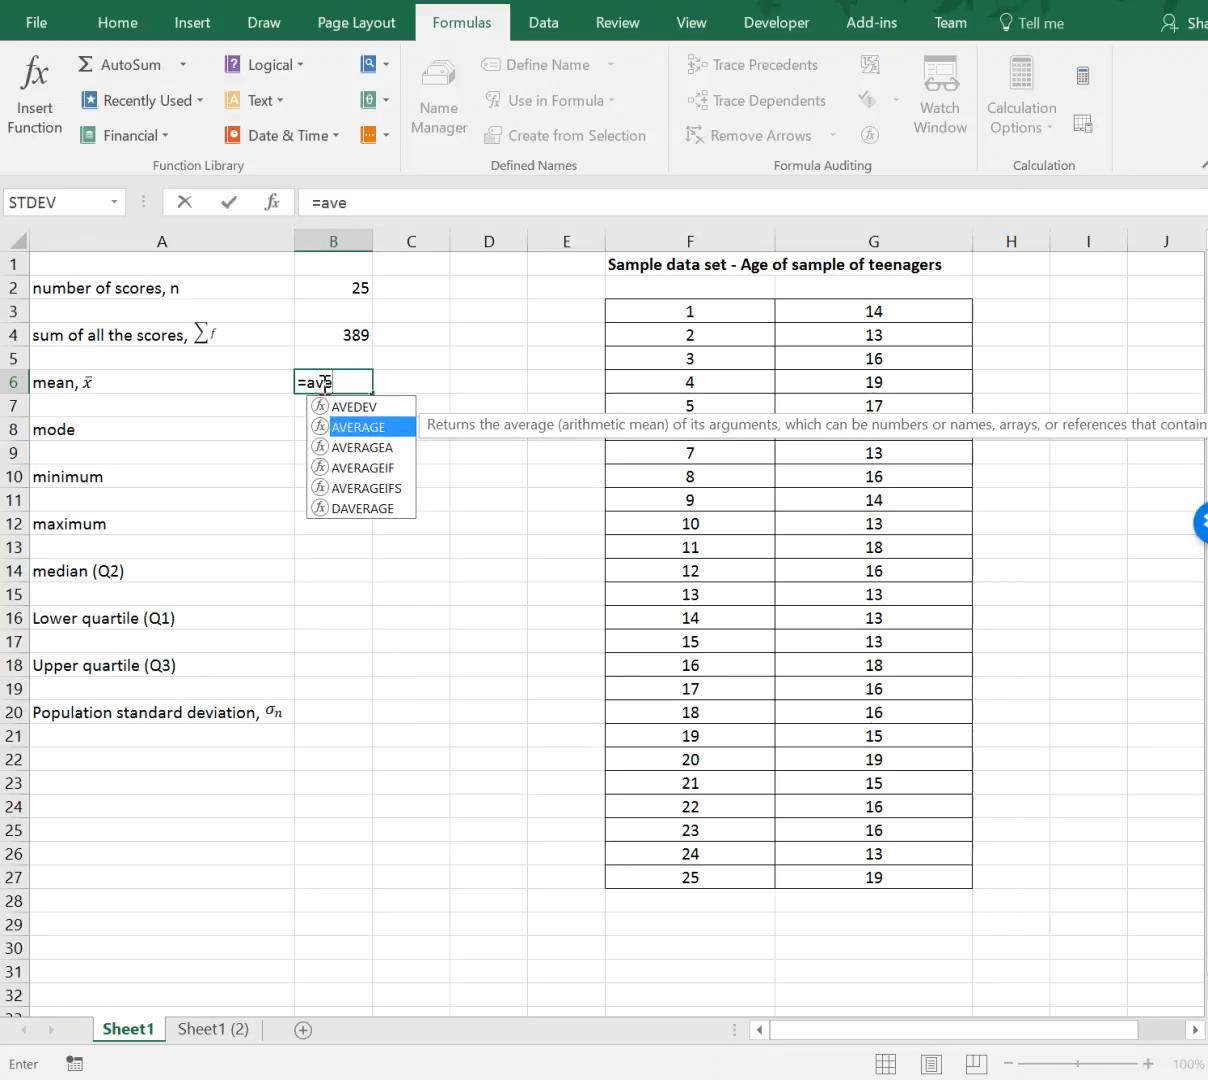
type("rage(")
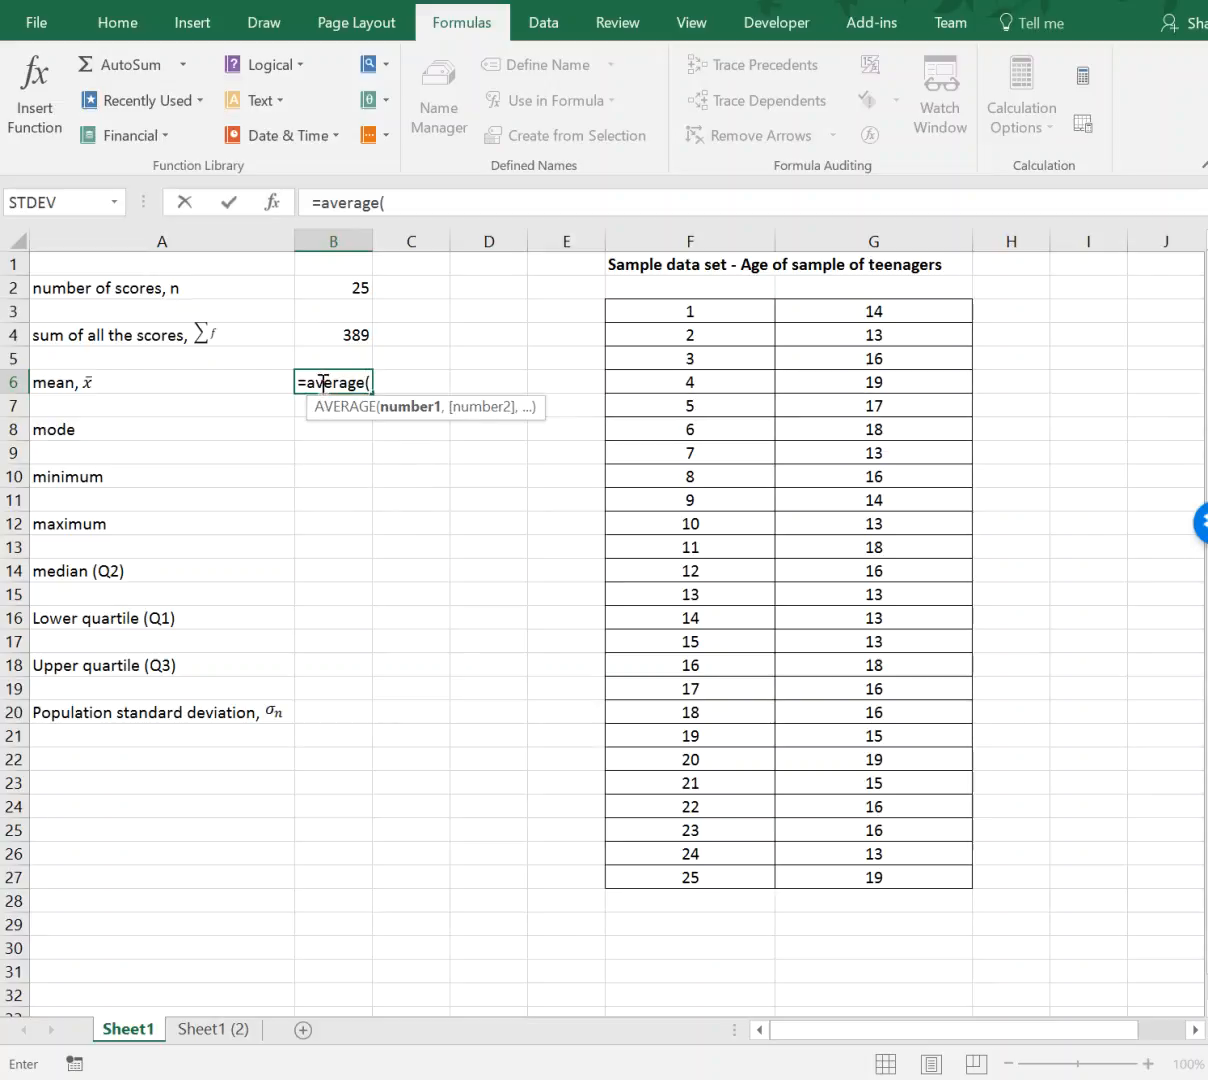
left_click_drag(863, 317, 862, 888)
type(")")
key("Return")
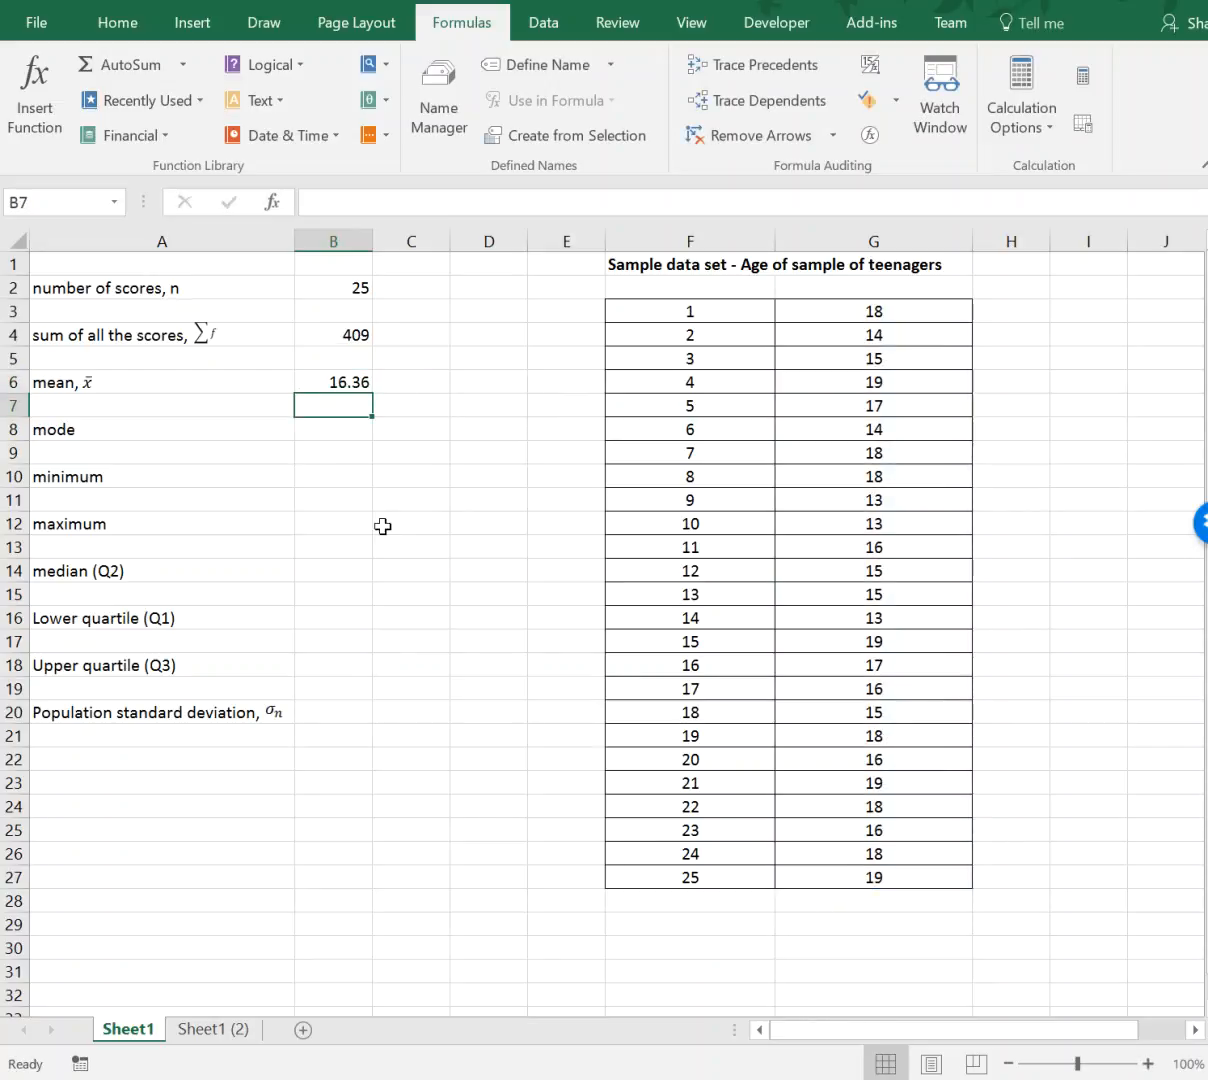
Enter the formula =MODE.MULT(G3:G27) in cell B8 for the mode
left_click(337, 426)
type("=mode")
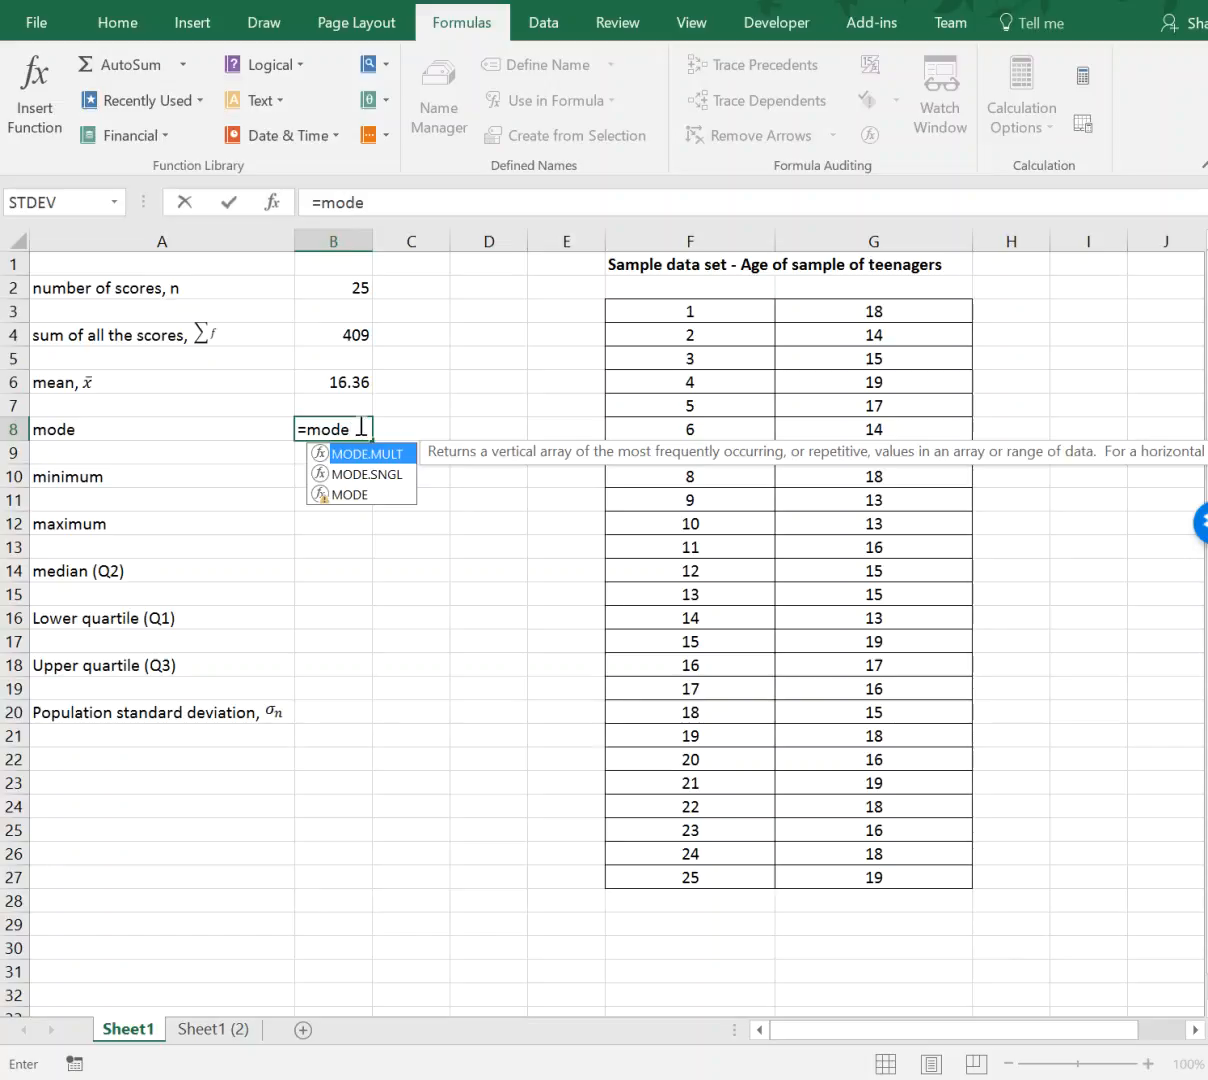
type(".m")
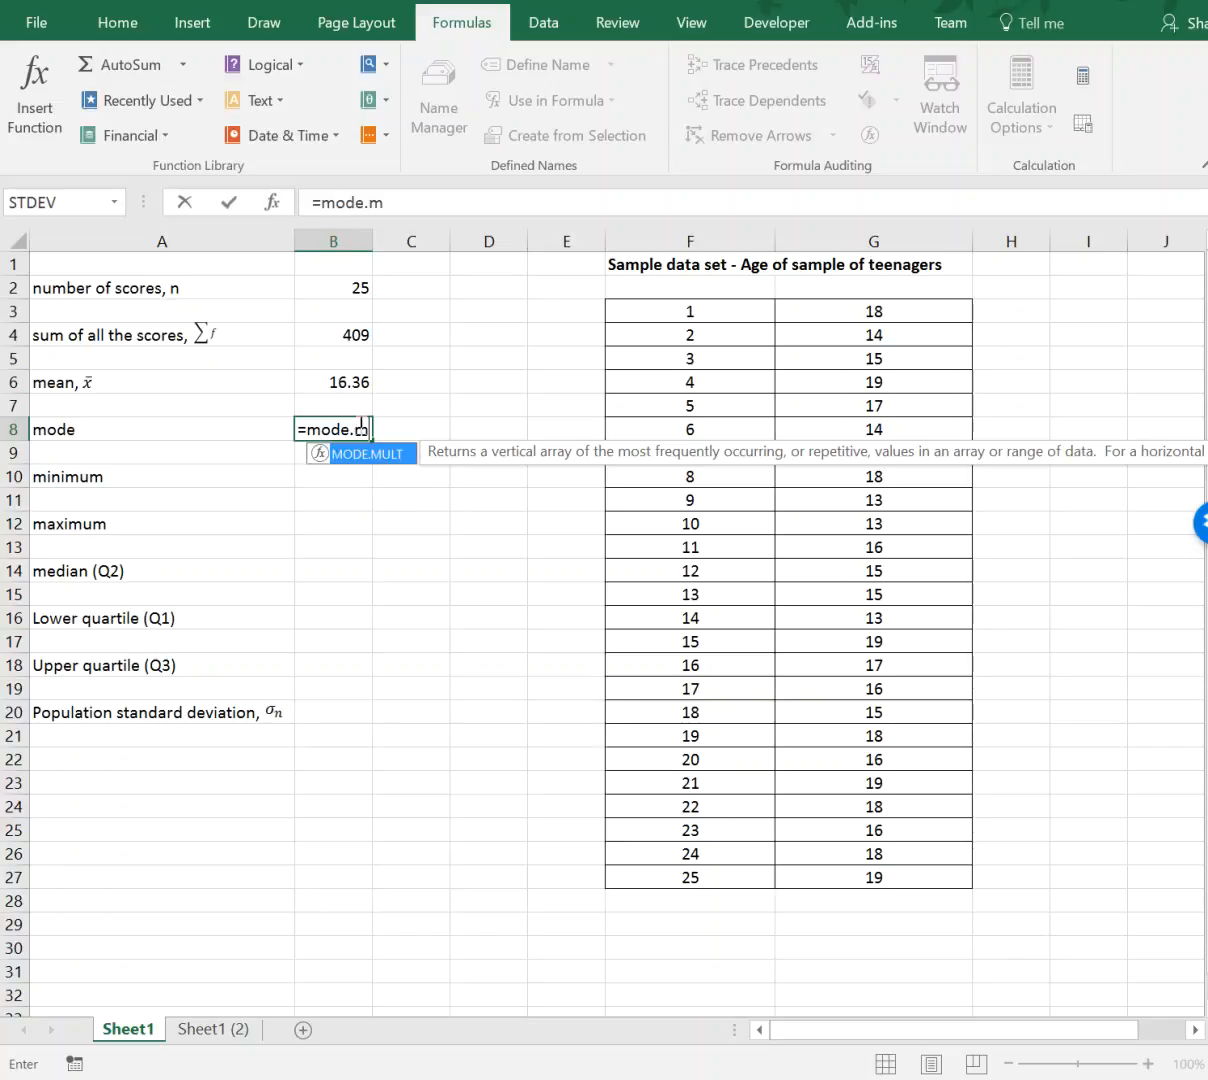
type("ult(")
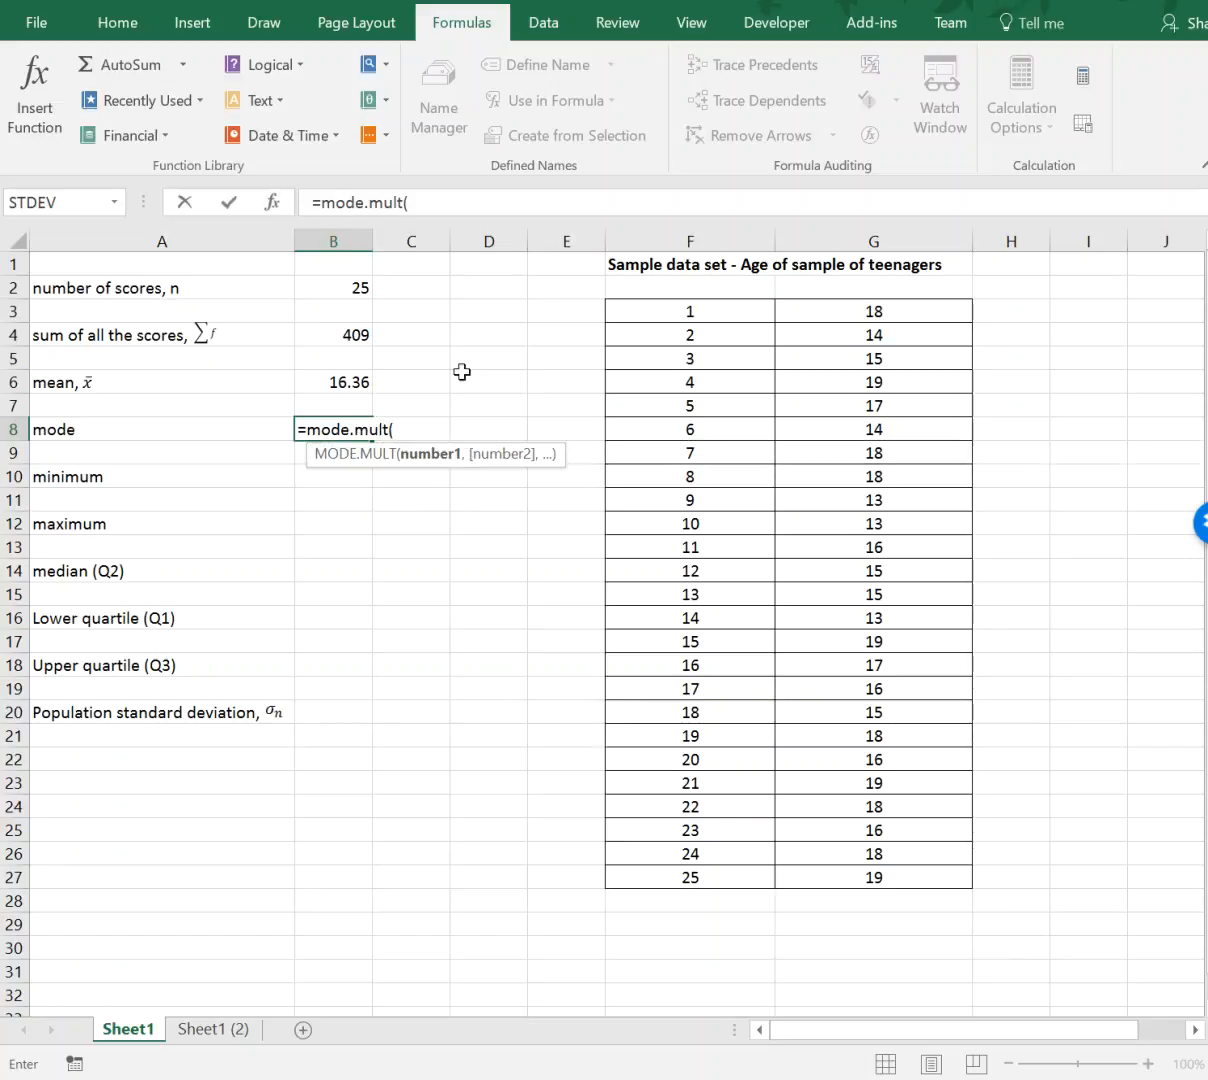
left_click_drag(871, 308, 872, 873)
type(")")
key("Return")
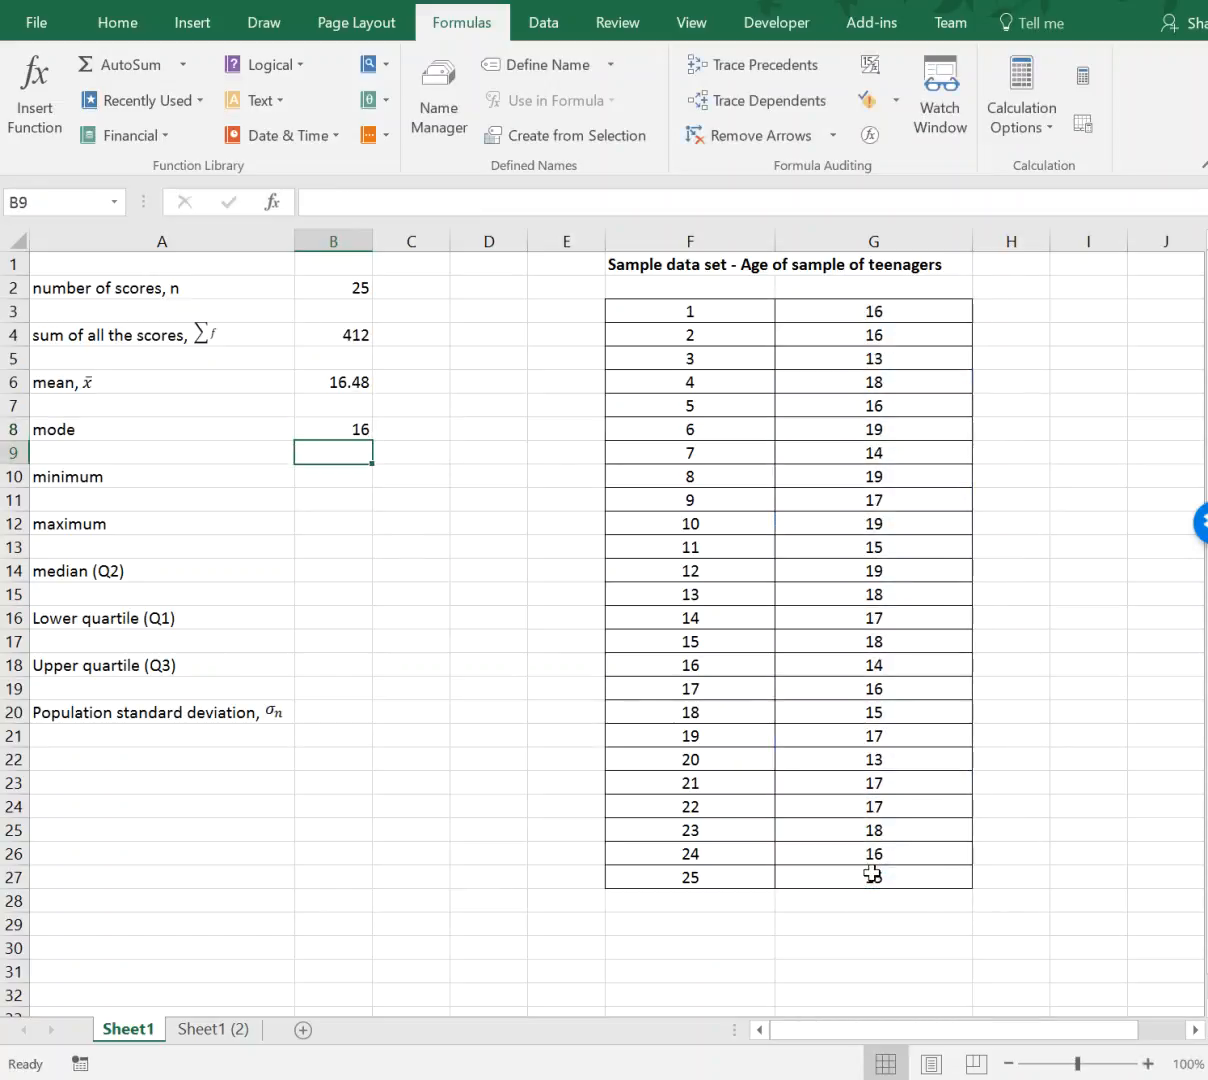
Enter the formula =MIN(G3:G27) in cell B10 for the minimum age
left_click(335, 474)
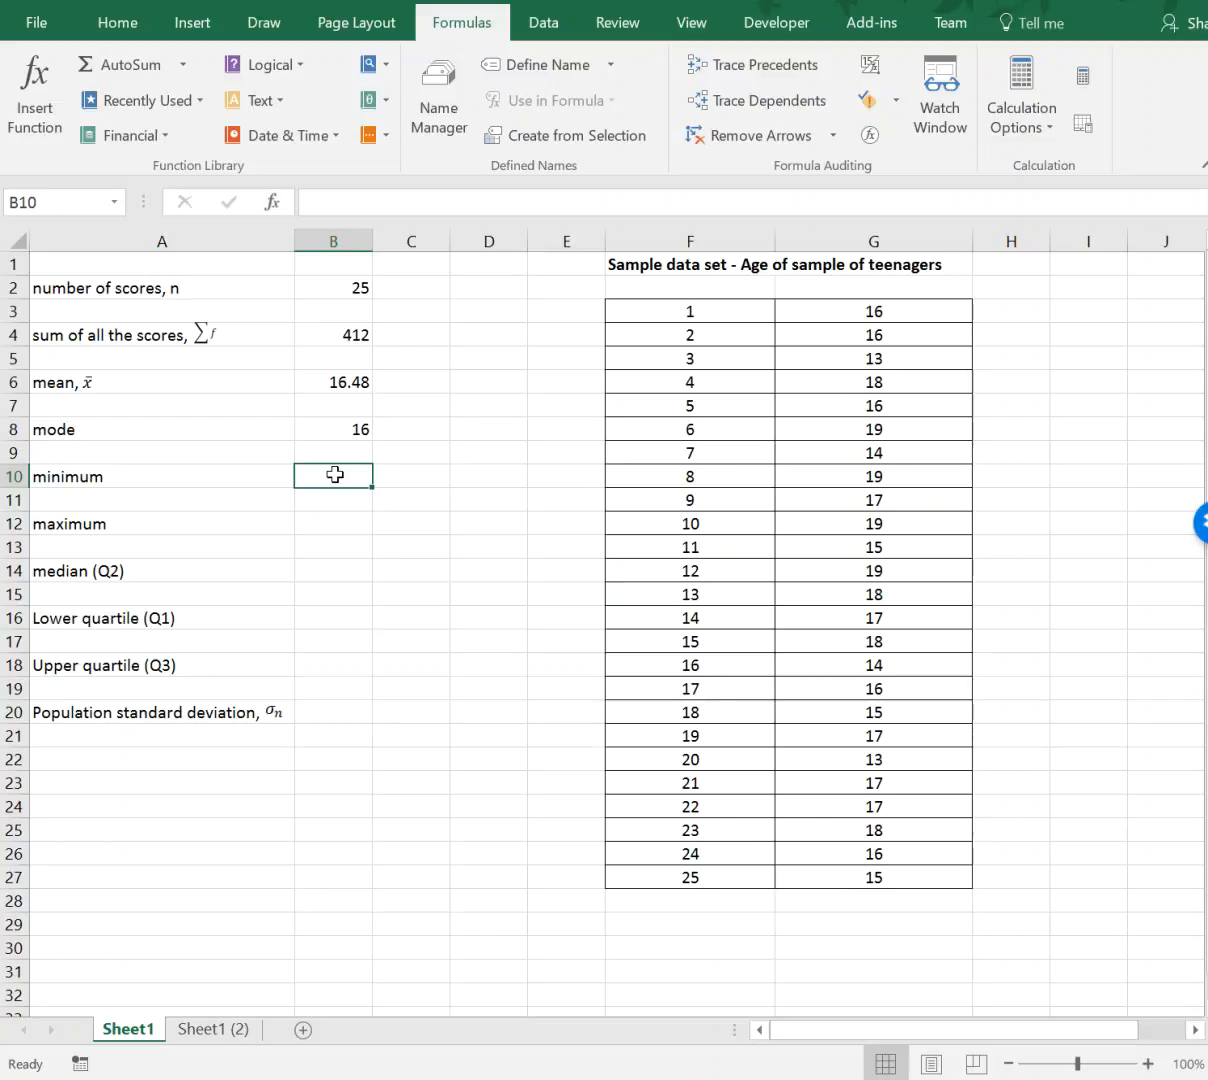
type("=")
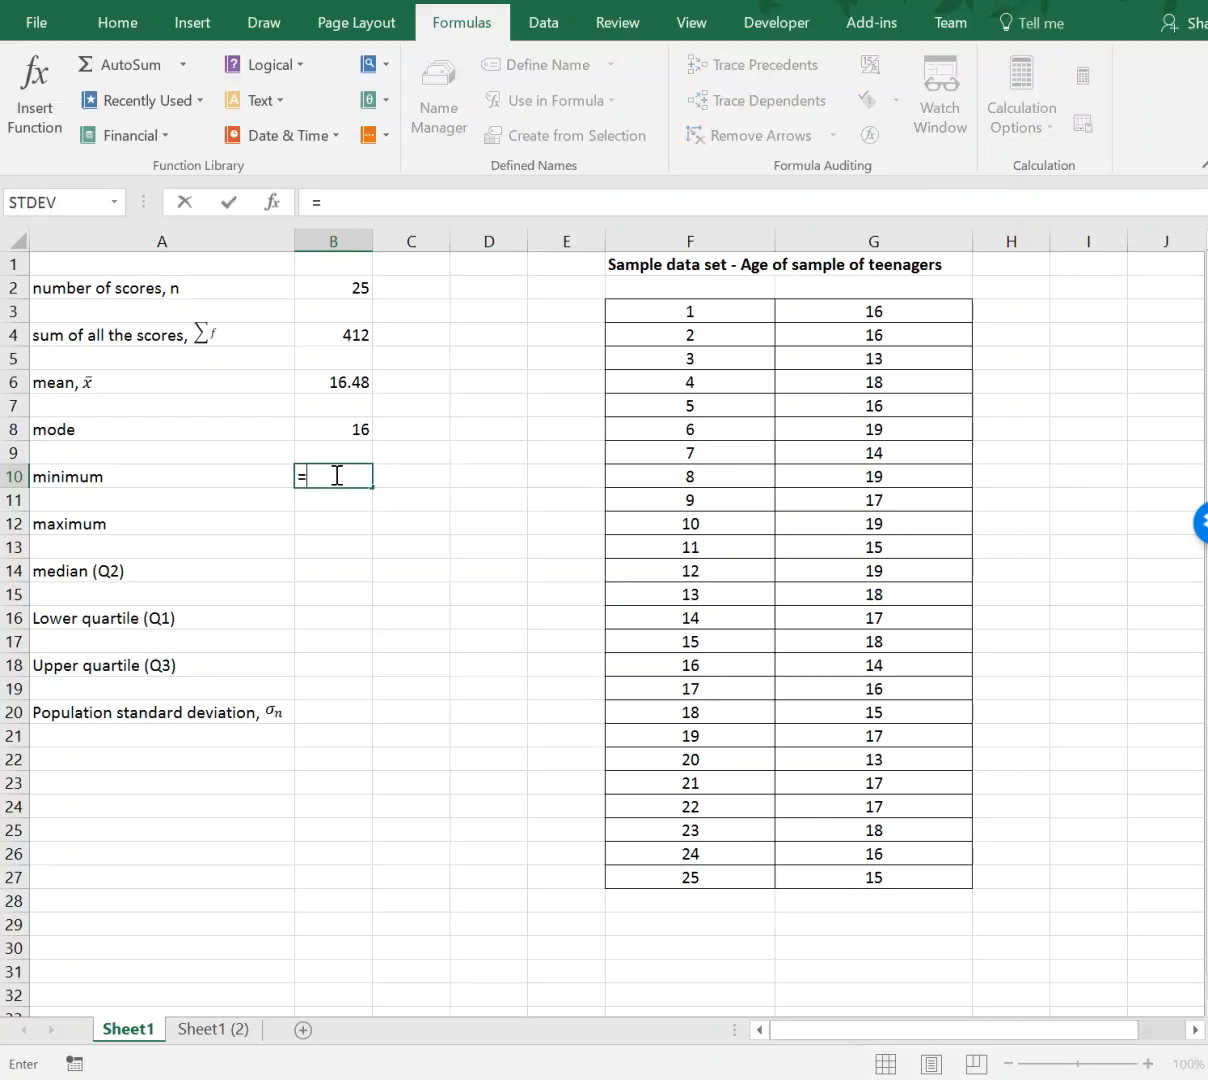
type("min")
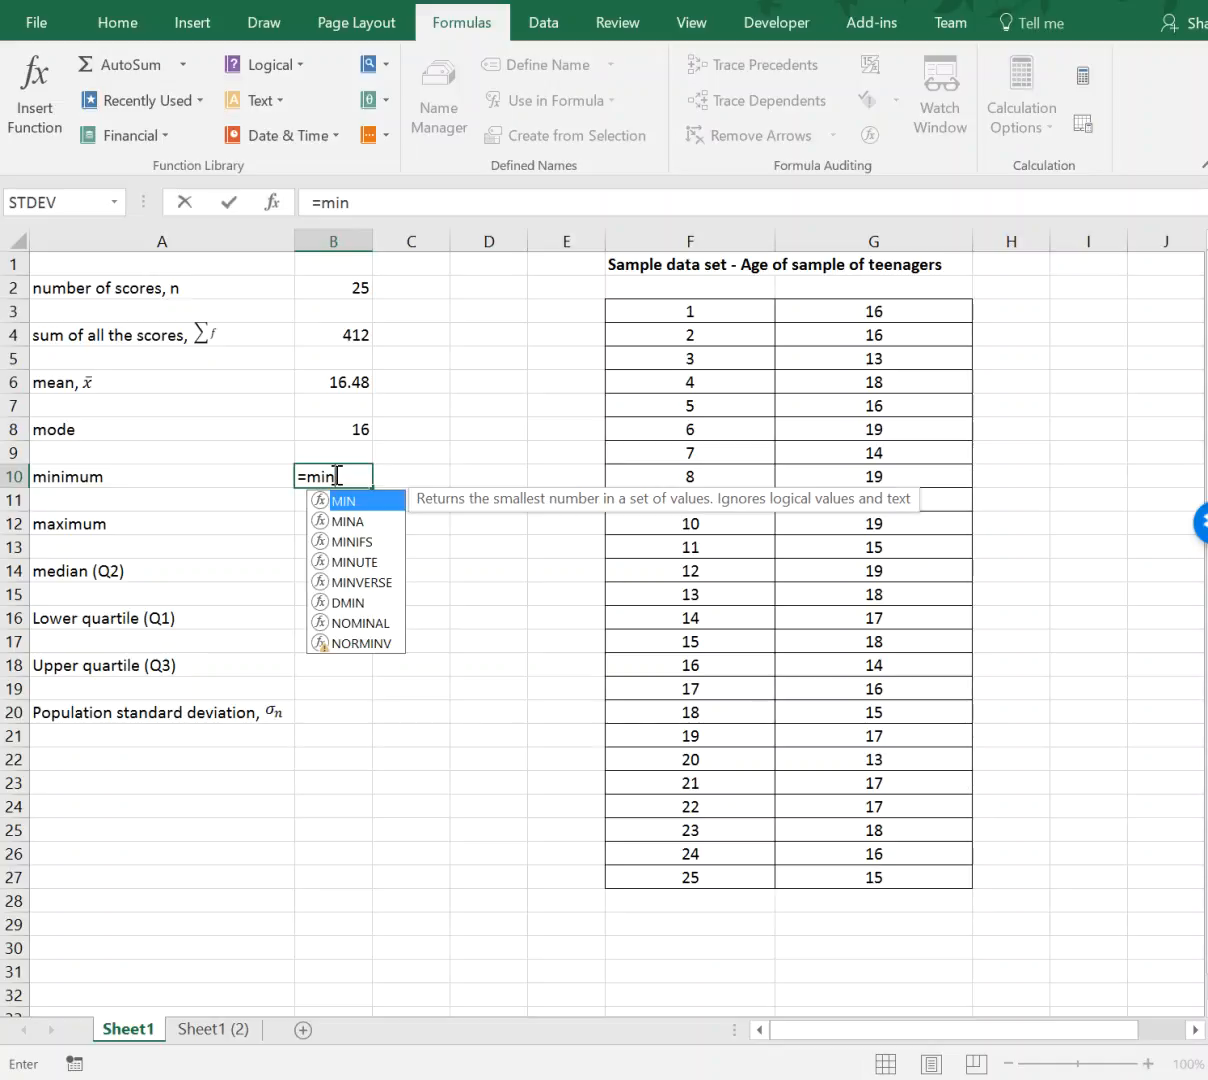
type("(")
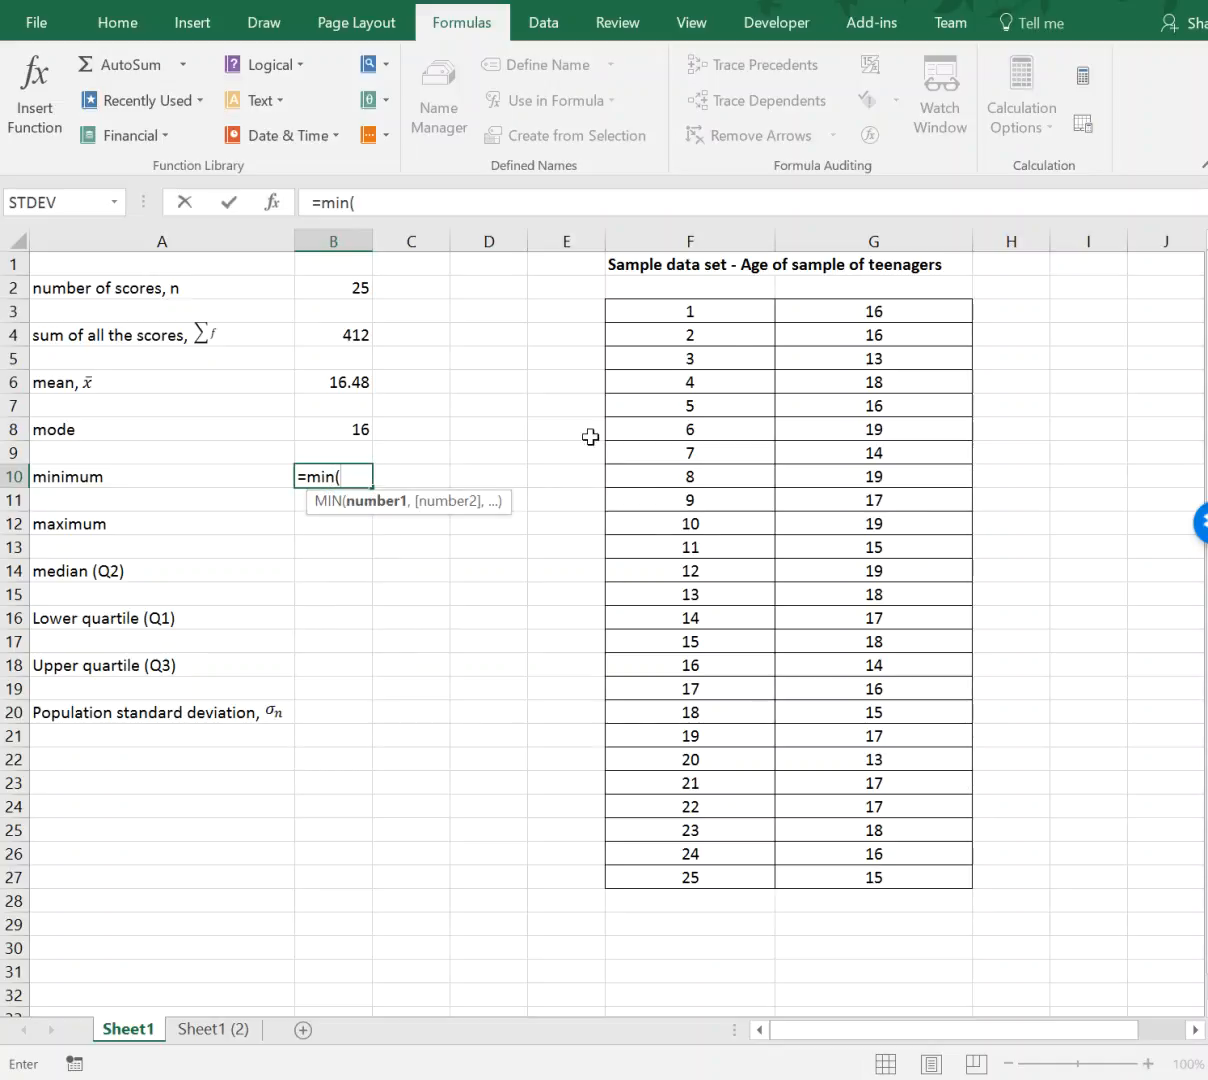
left_click_drag(825, 307, 838, 864)
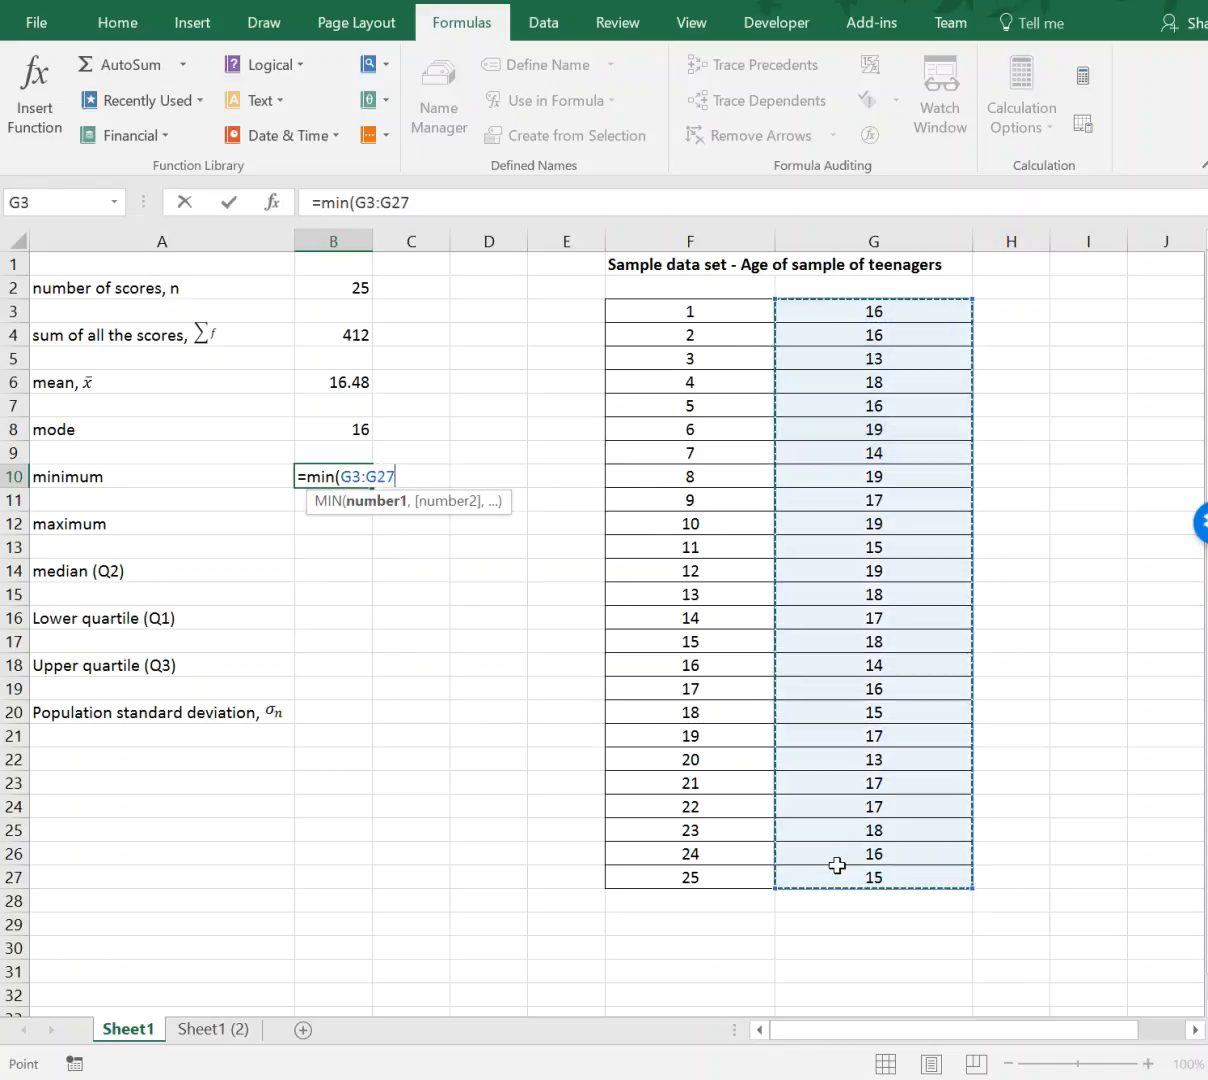
type(")")
key("Return")
Enter the formula =MAX(G3:G27) in cell B12 for the maximum age
key("Down")
type("=max(")
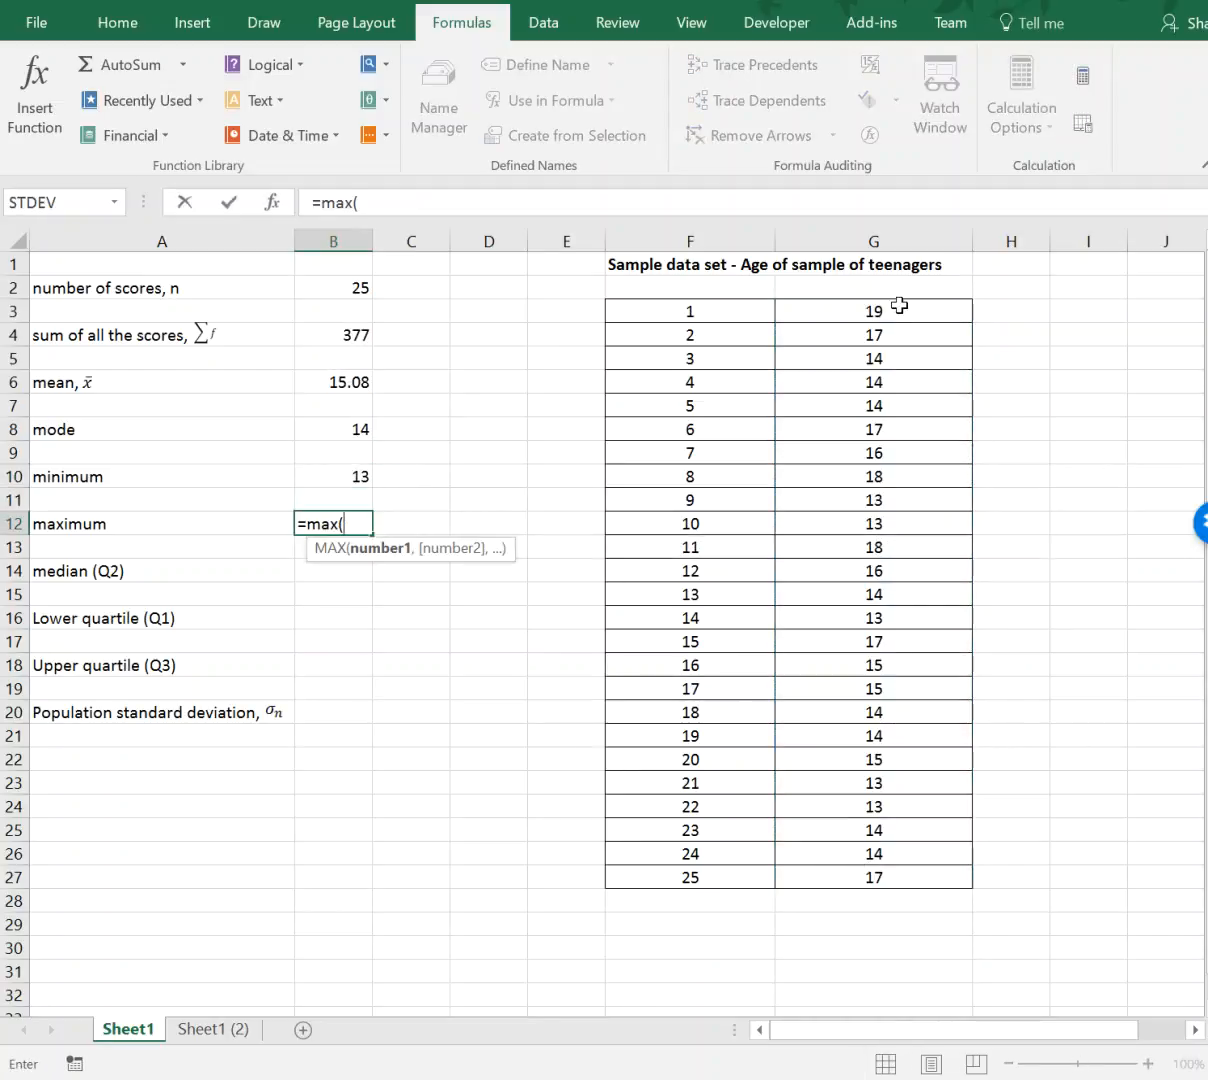
left_click_drag(898, 306, 890, 884)
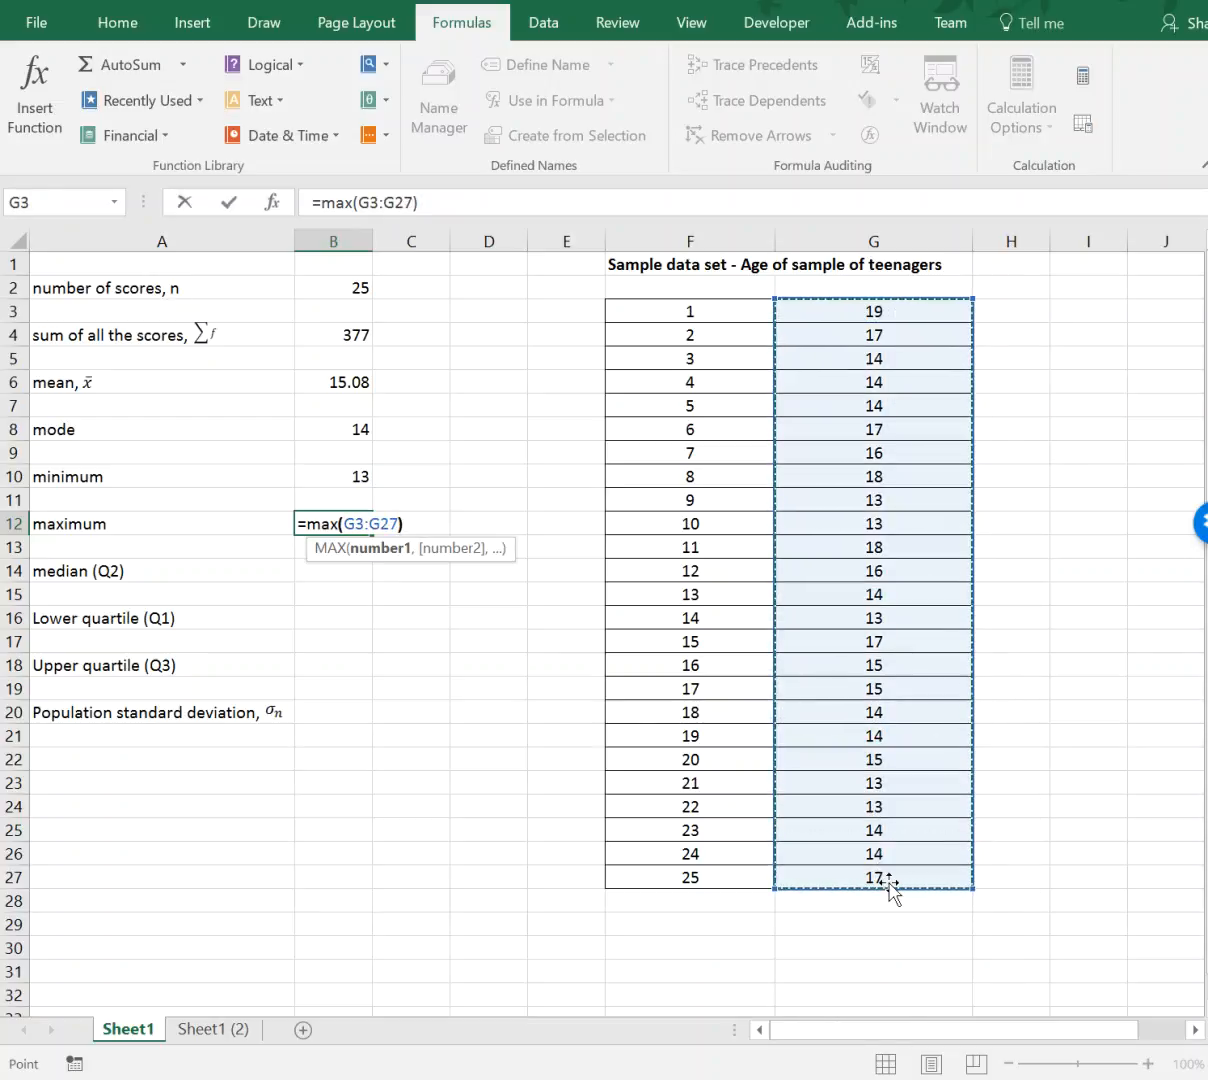
key("Return")
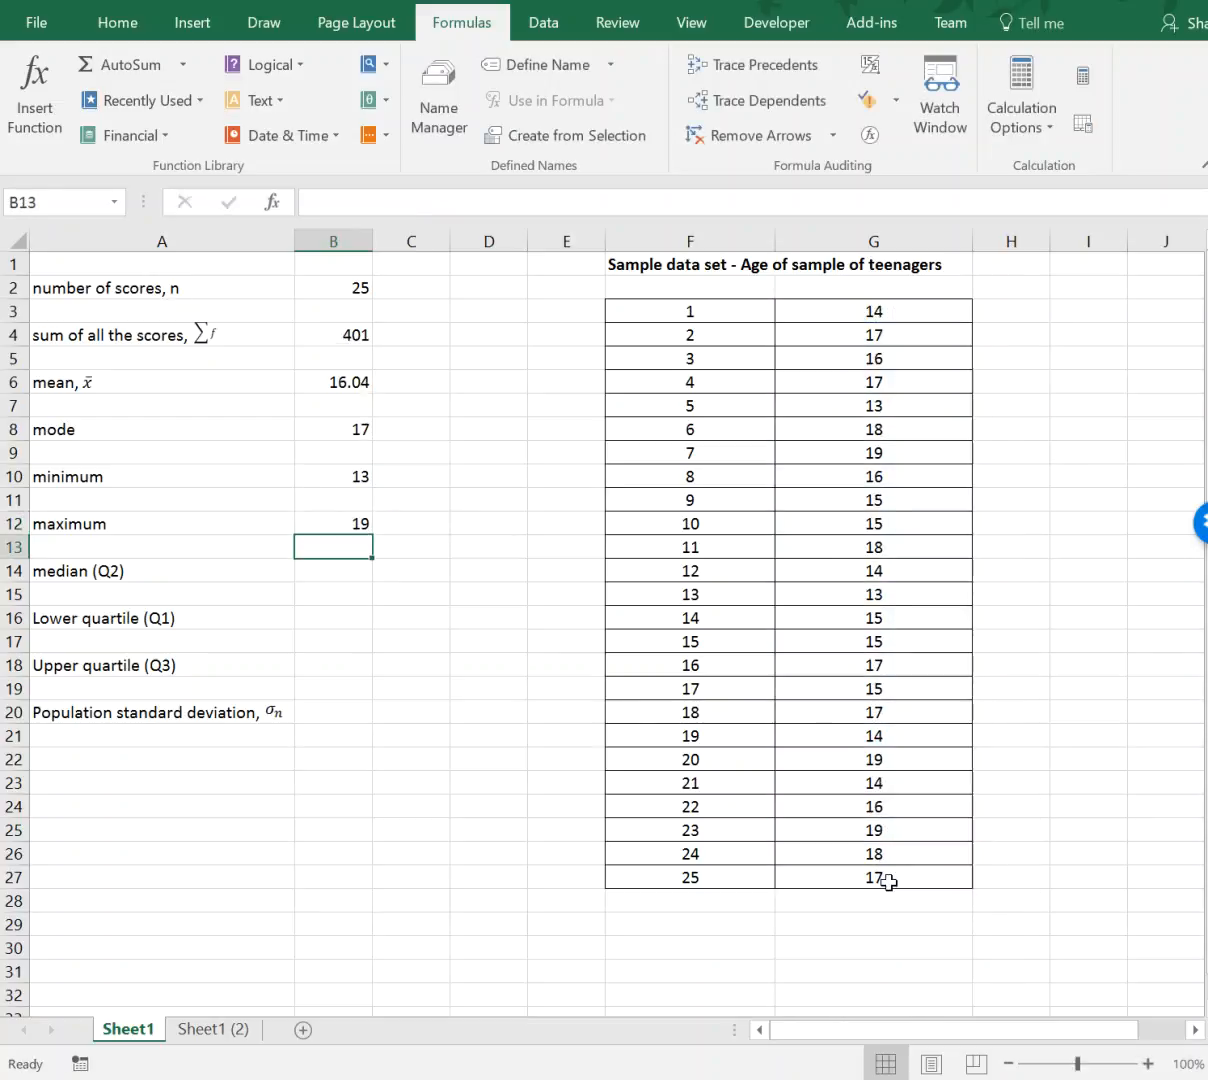
Enter the formula =STDEV.P(G3:G27) in cell B20 for the population standard deviation
left_click(344, 567)
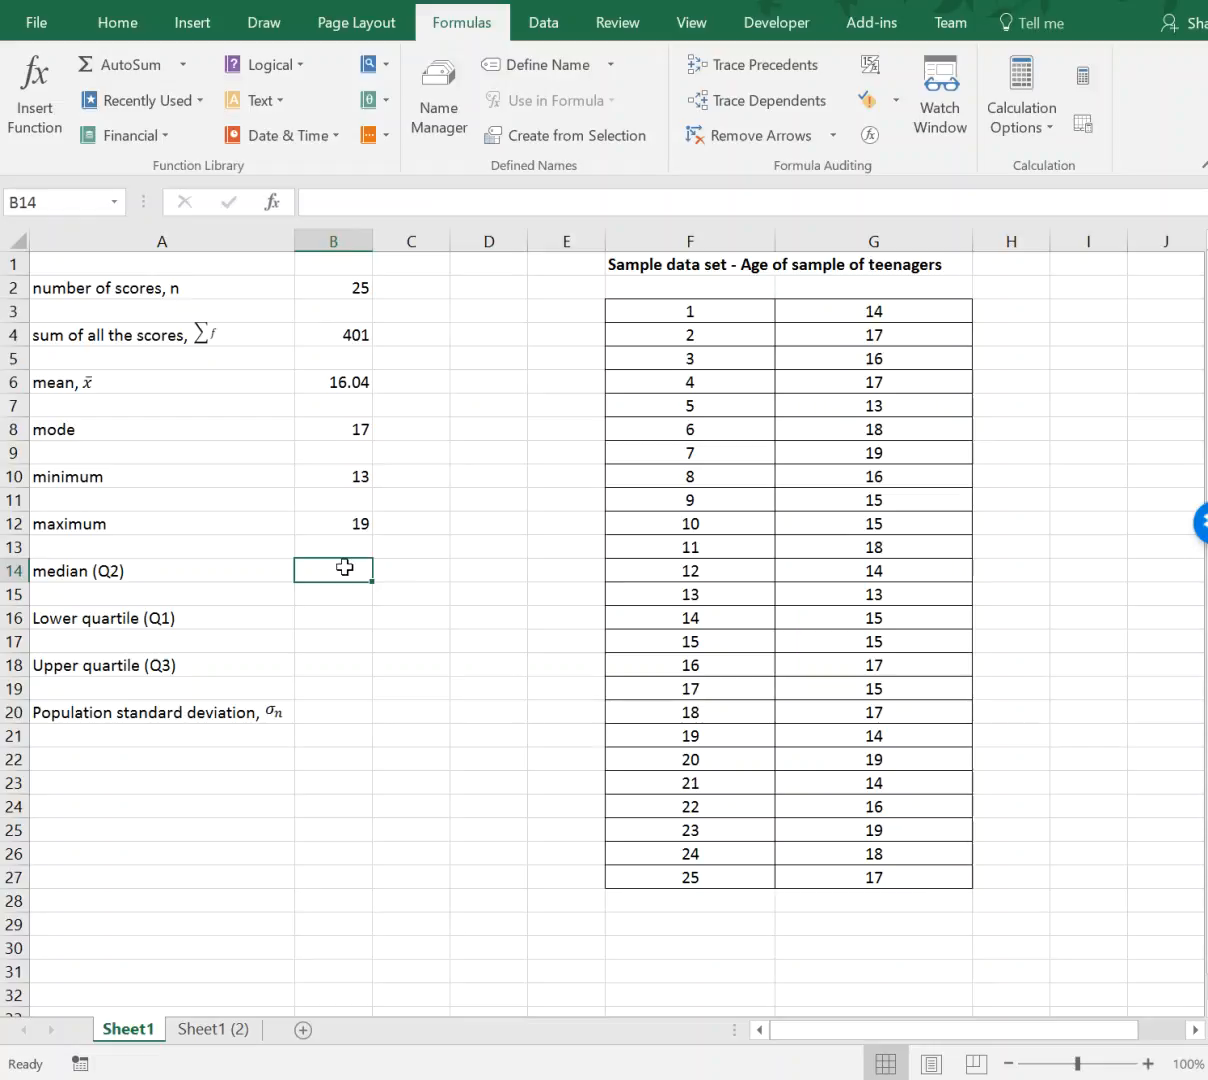
left_click(344, 712)
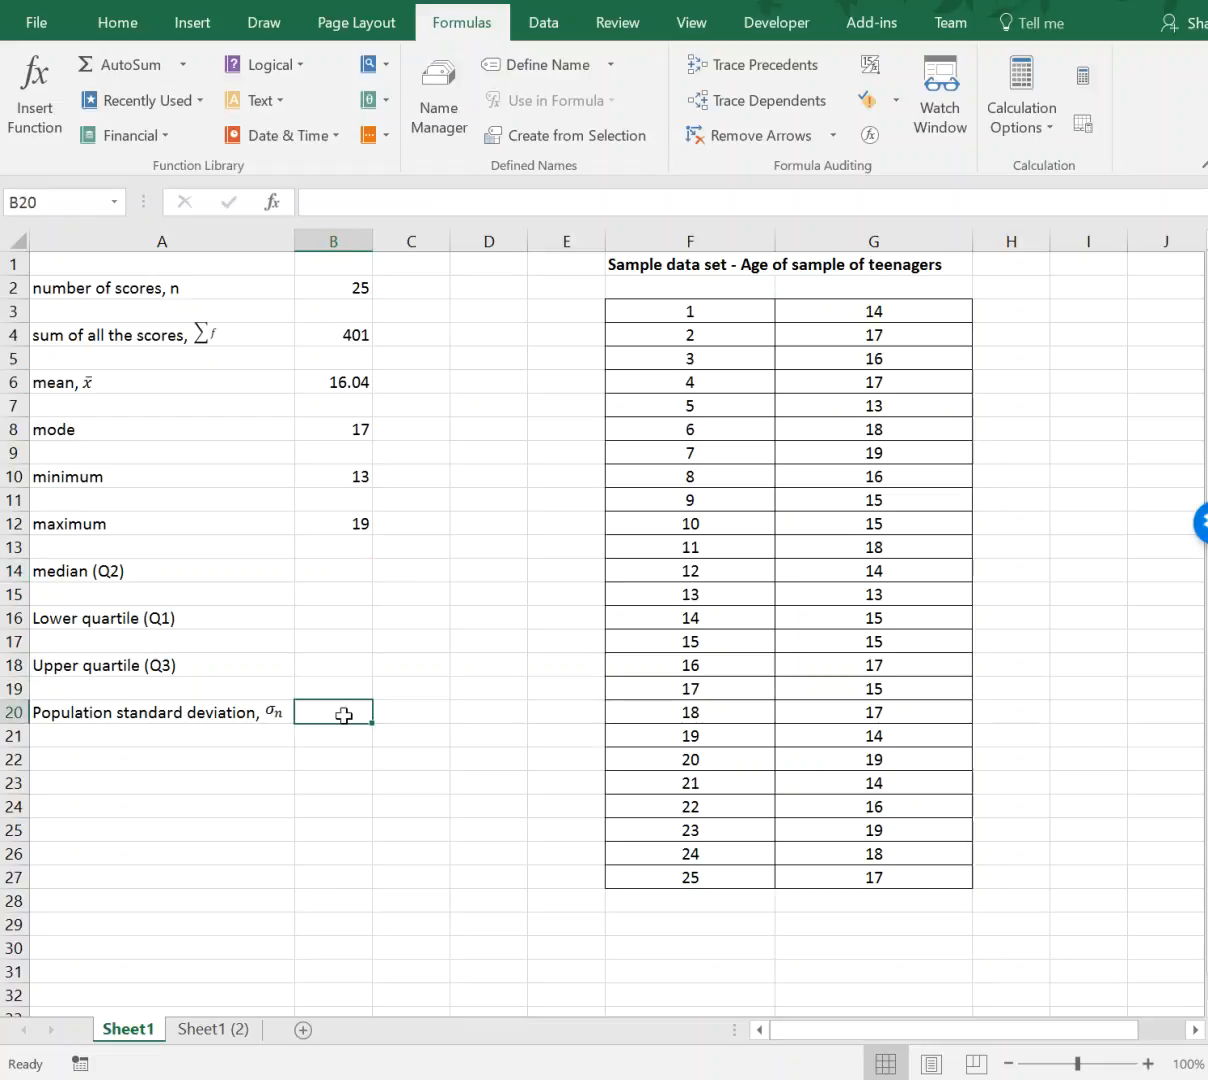
type("=std")
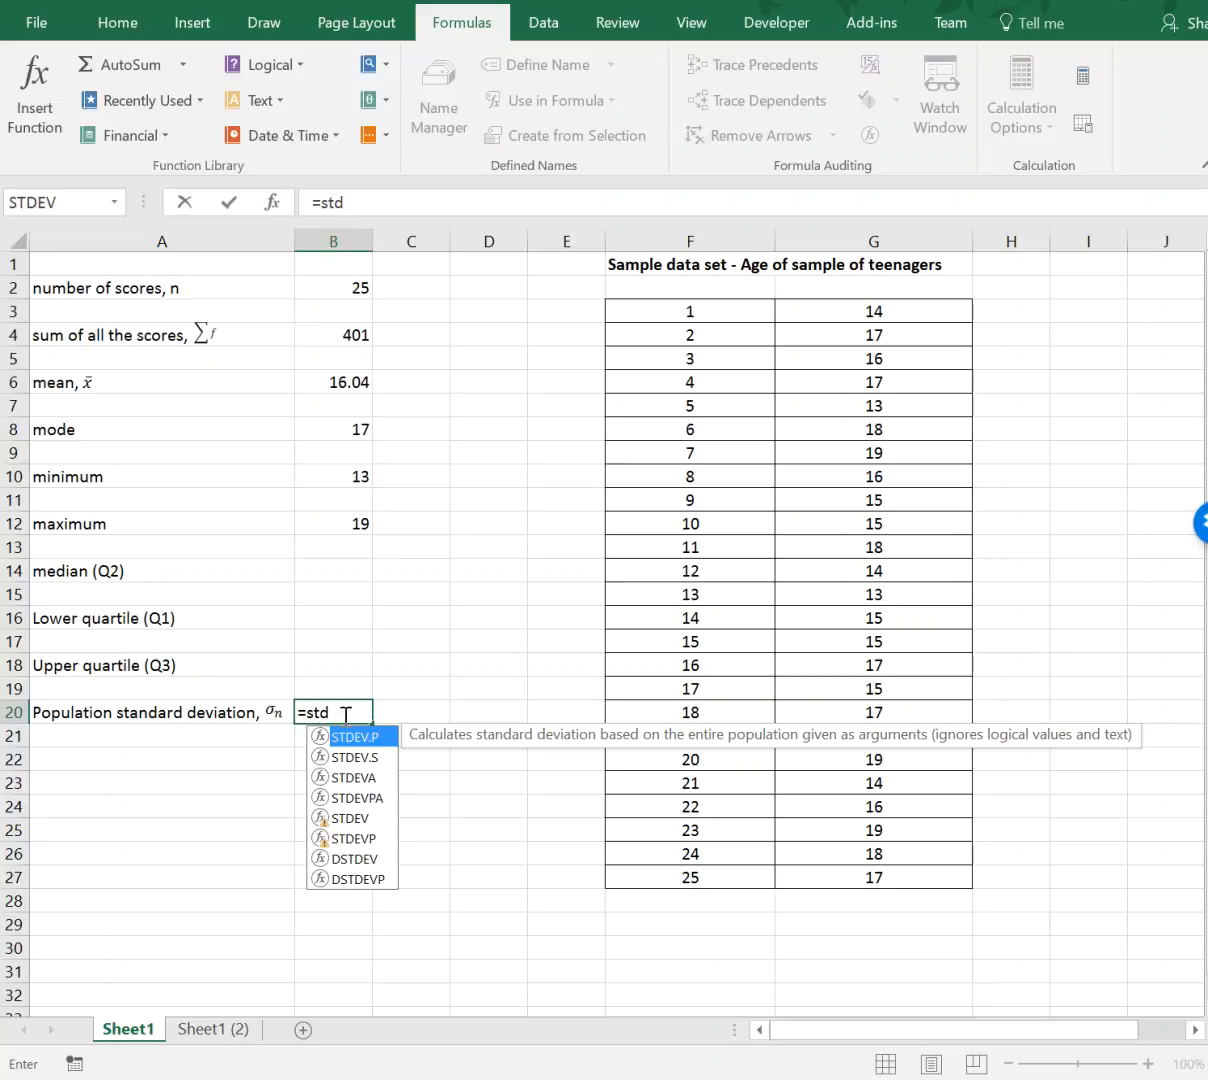
type("ec")
key("BackSpace")
type("v.p(")
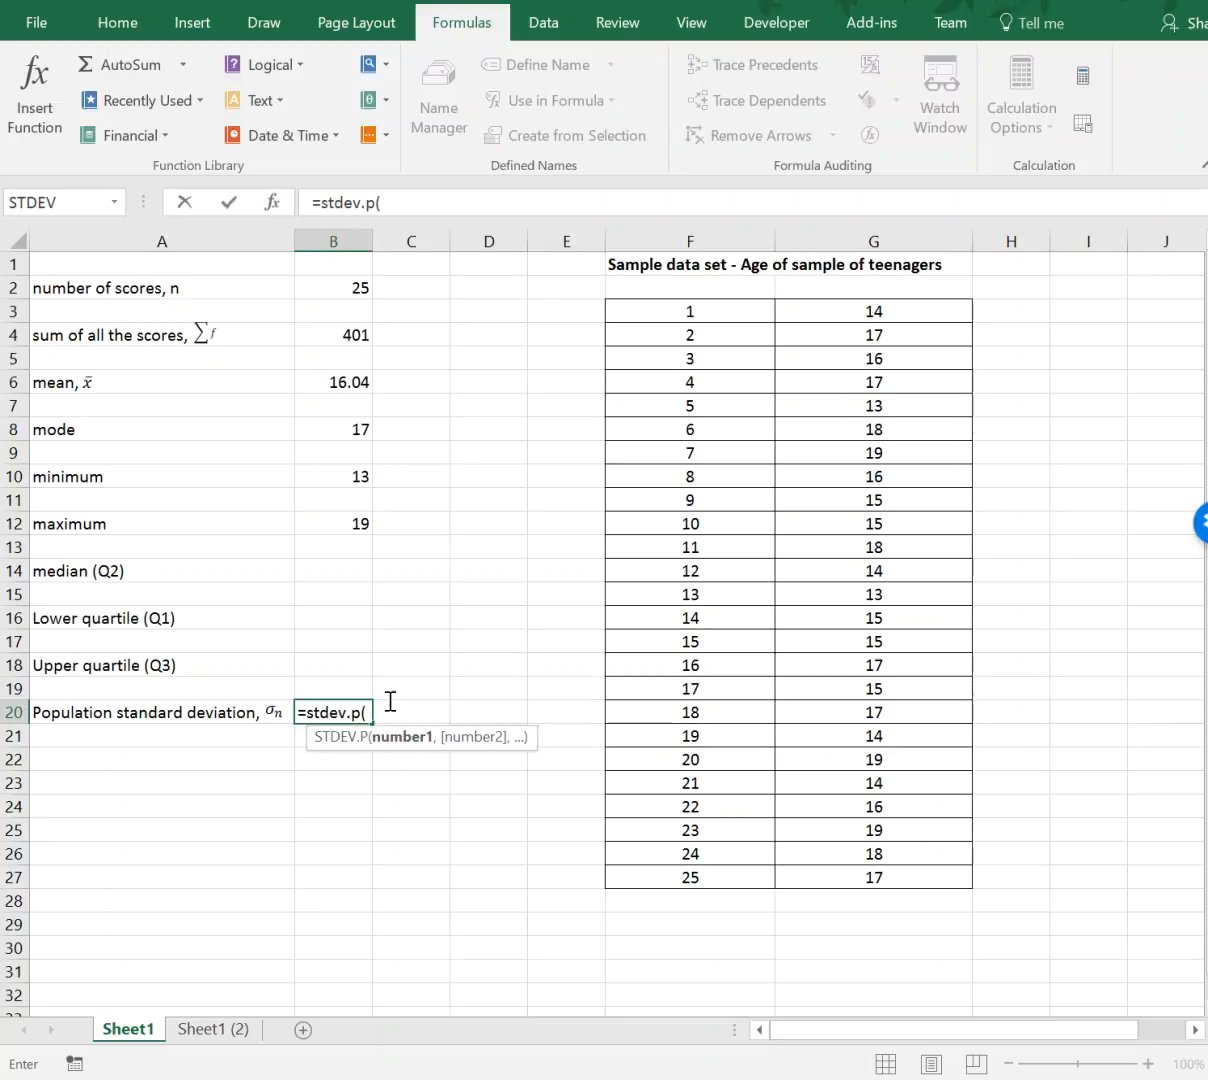
left_click_drag(862, 311, 886, 878)
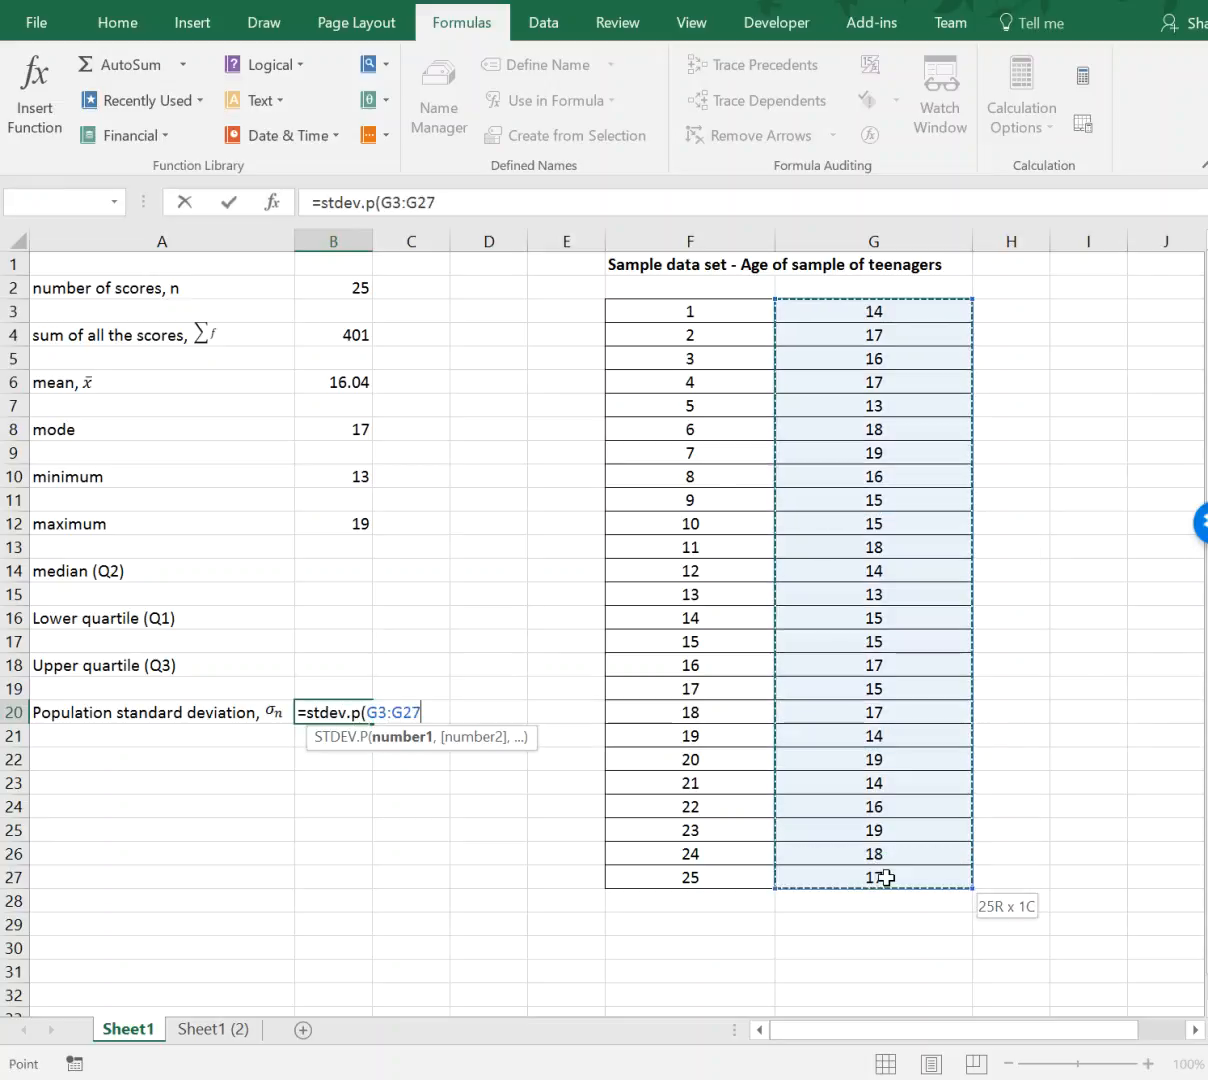
type(")")
key("Return")
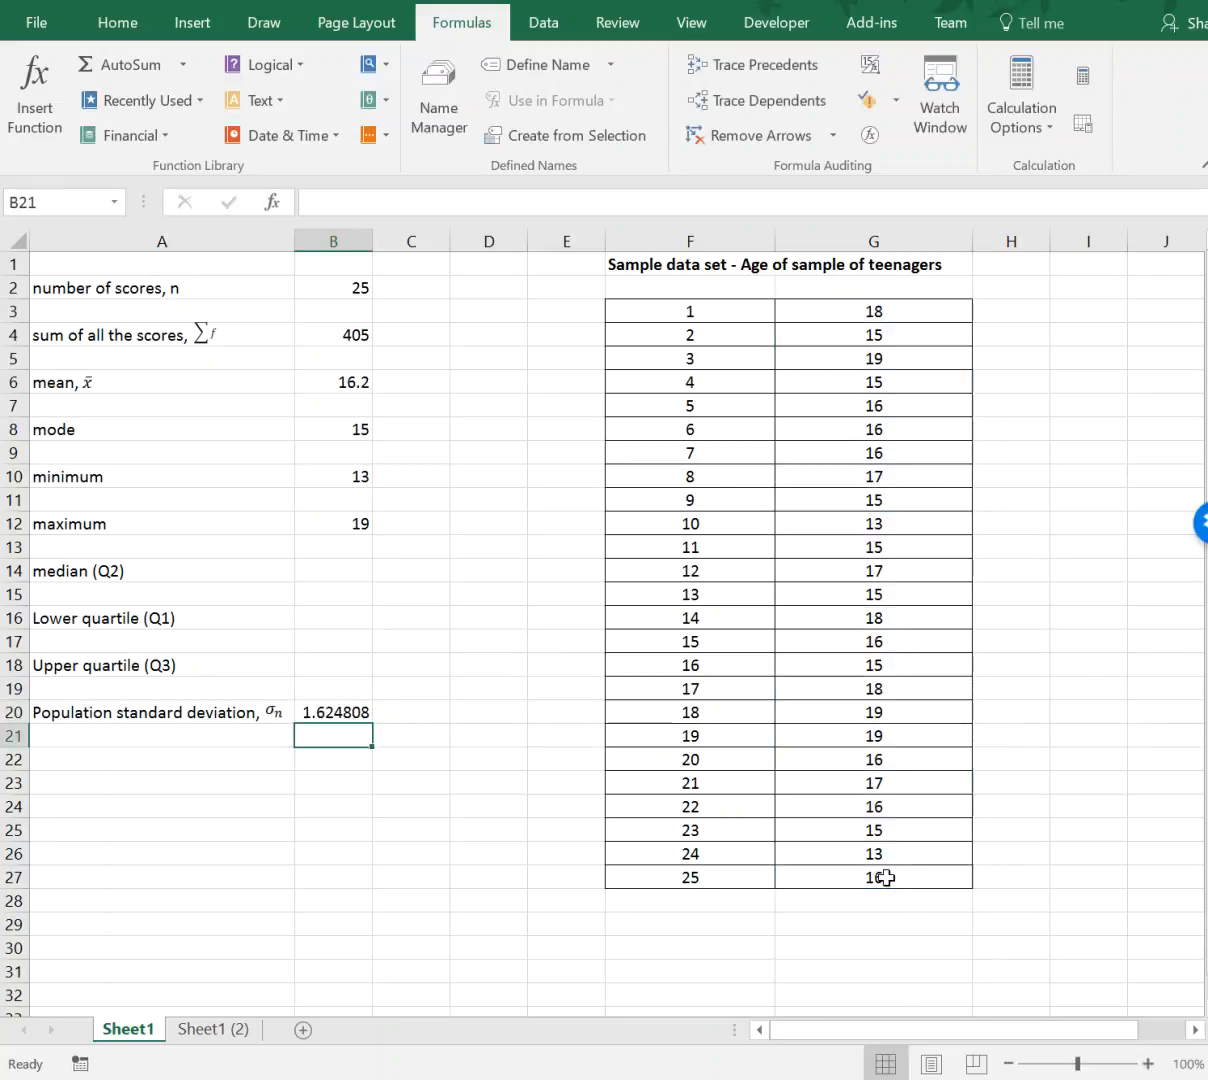
Enter the formula =MEDIAN(G3:G27) in cell C14, one column beyond the median's result cell
left_click(320, 572)
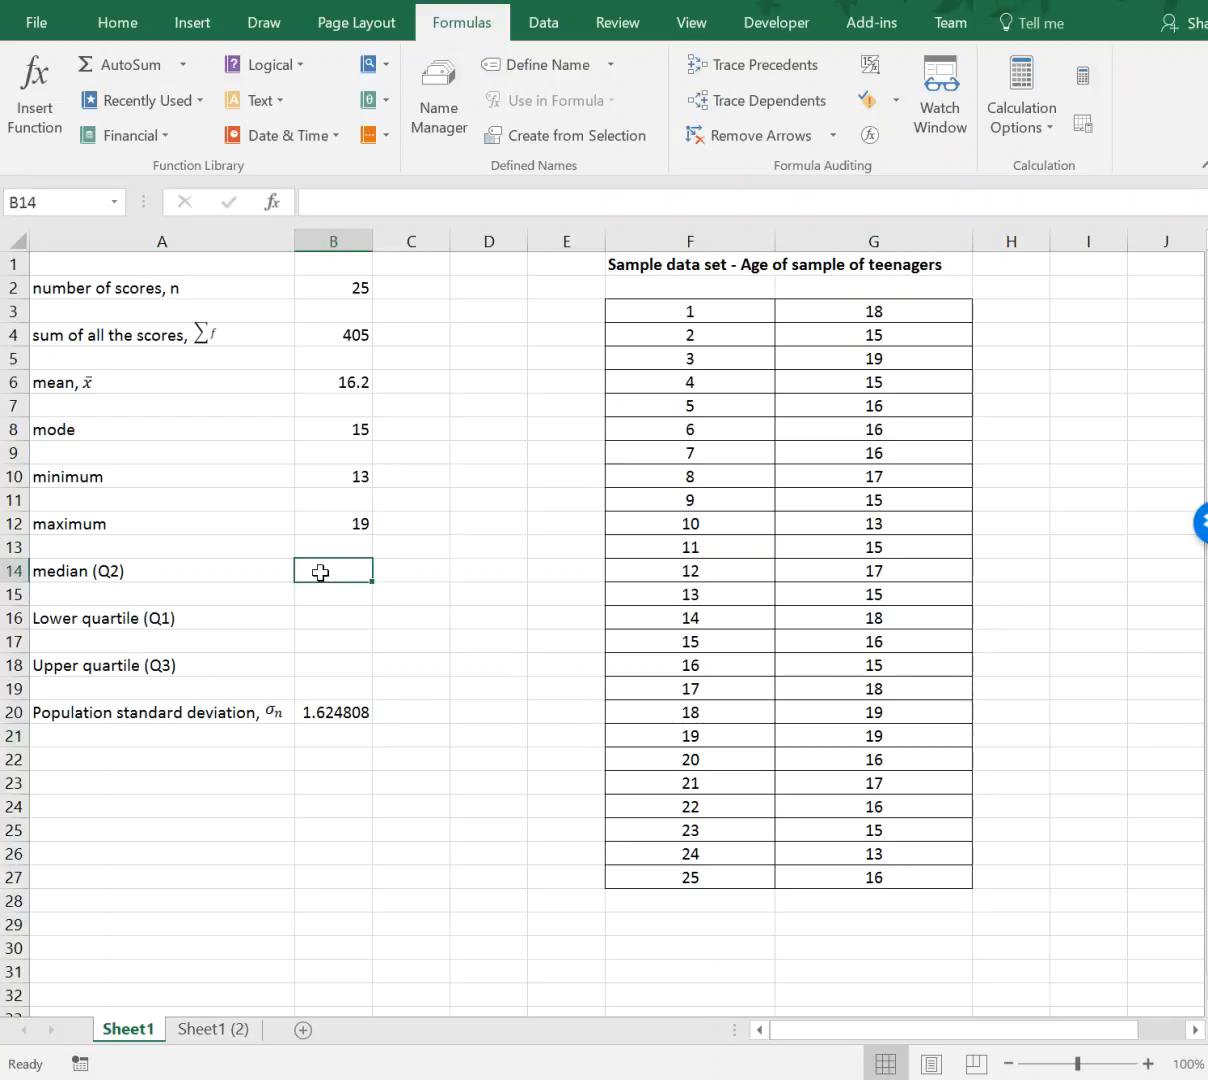
key("Right")
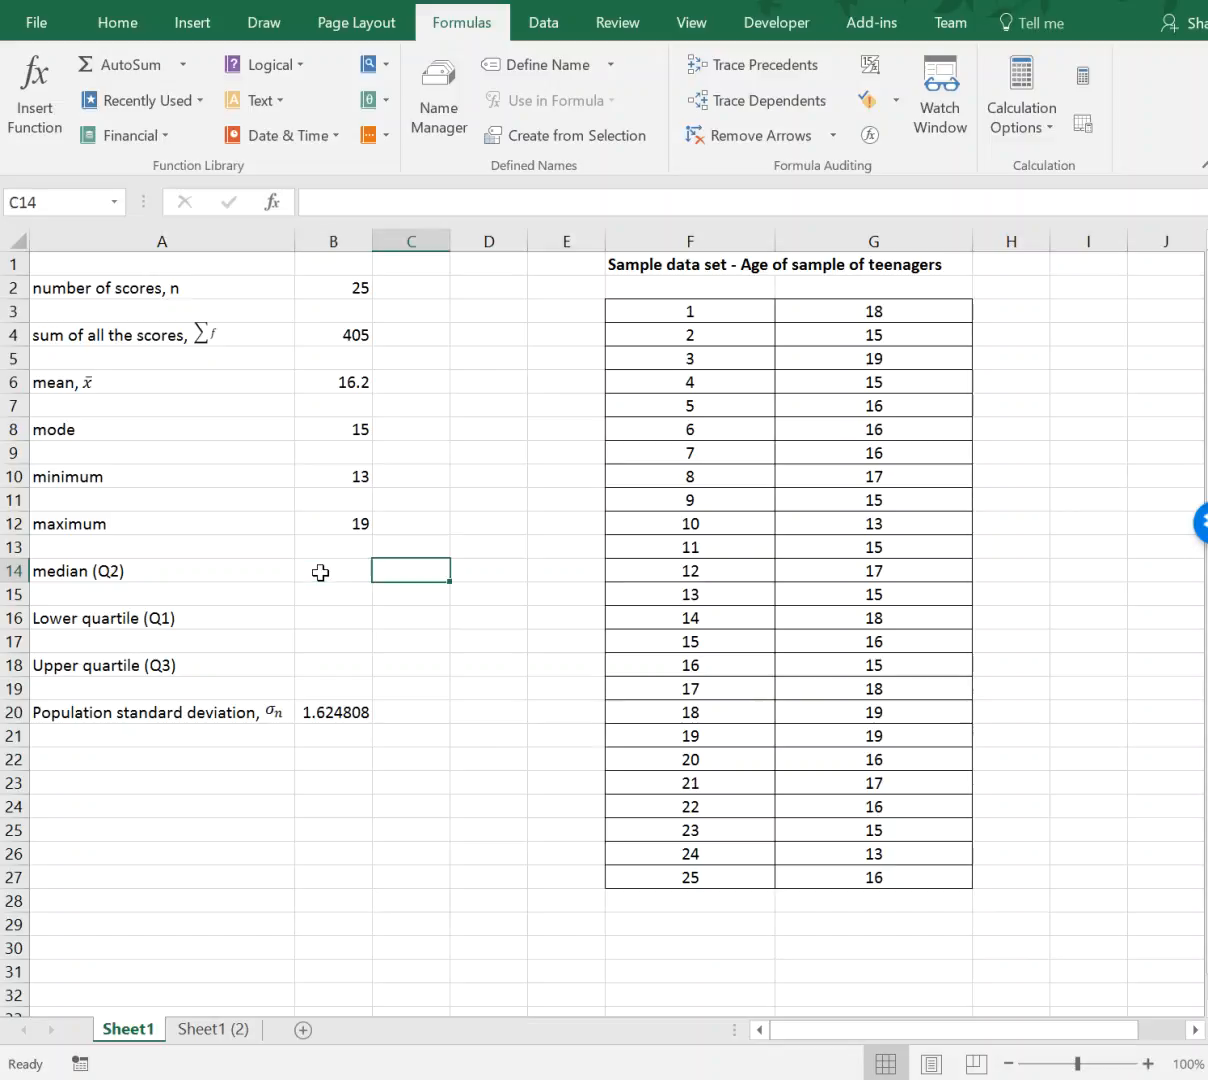
type("=median(")
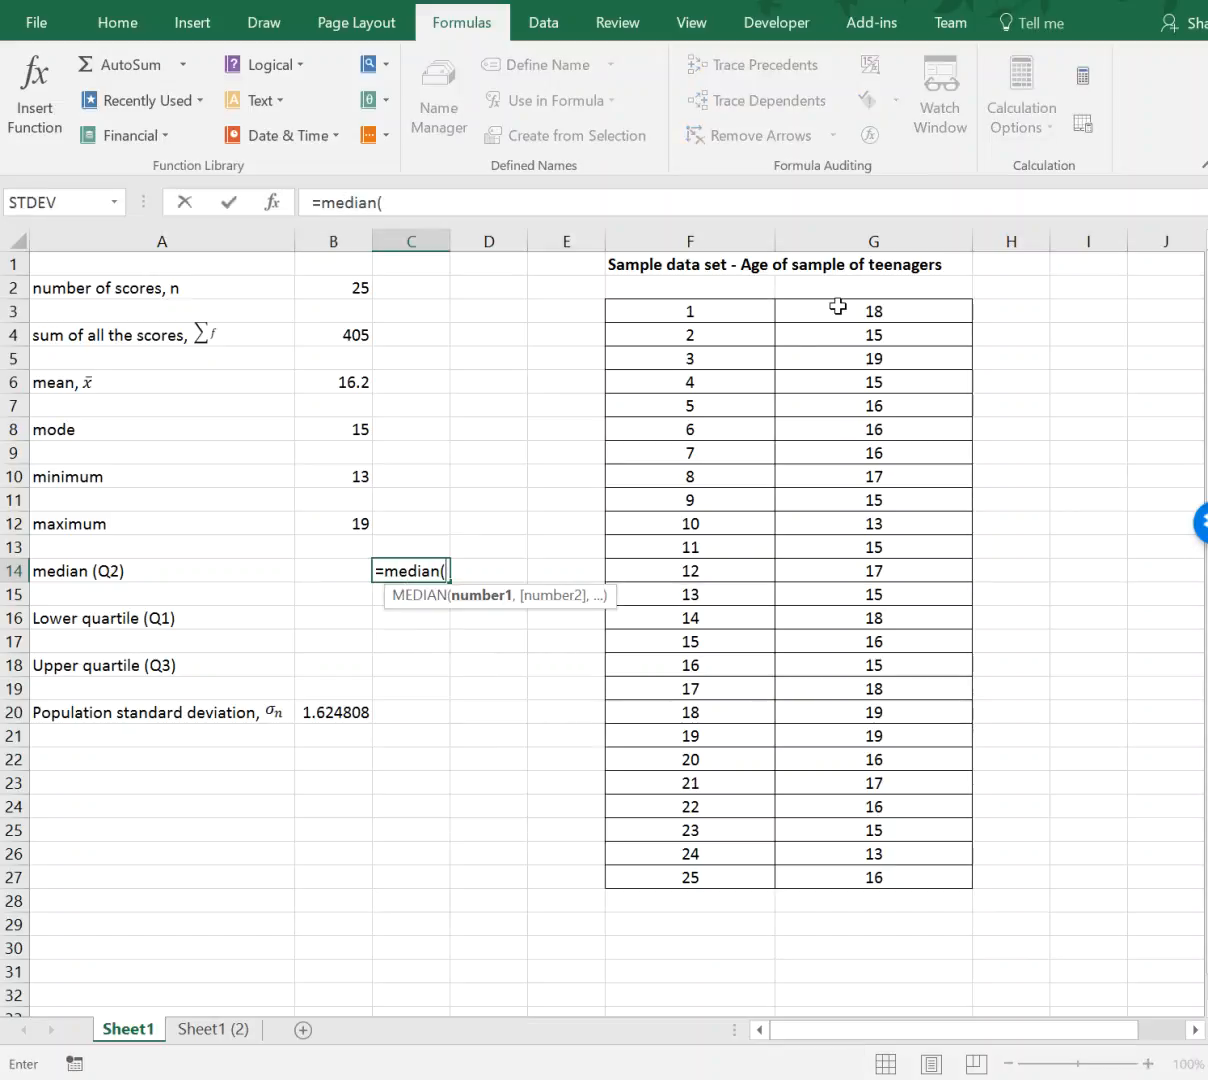
left_click_drag(838, 310, 872, 872)
type(")")
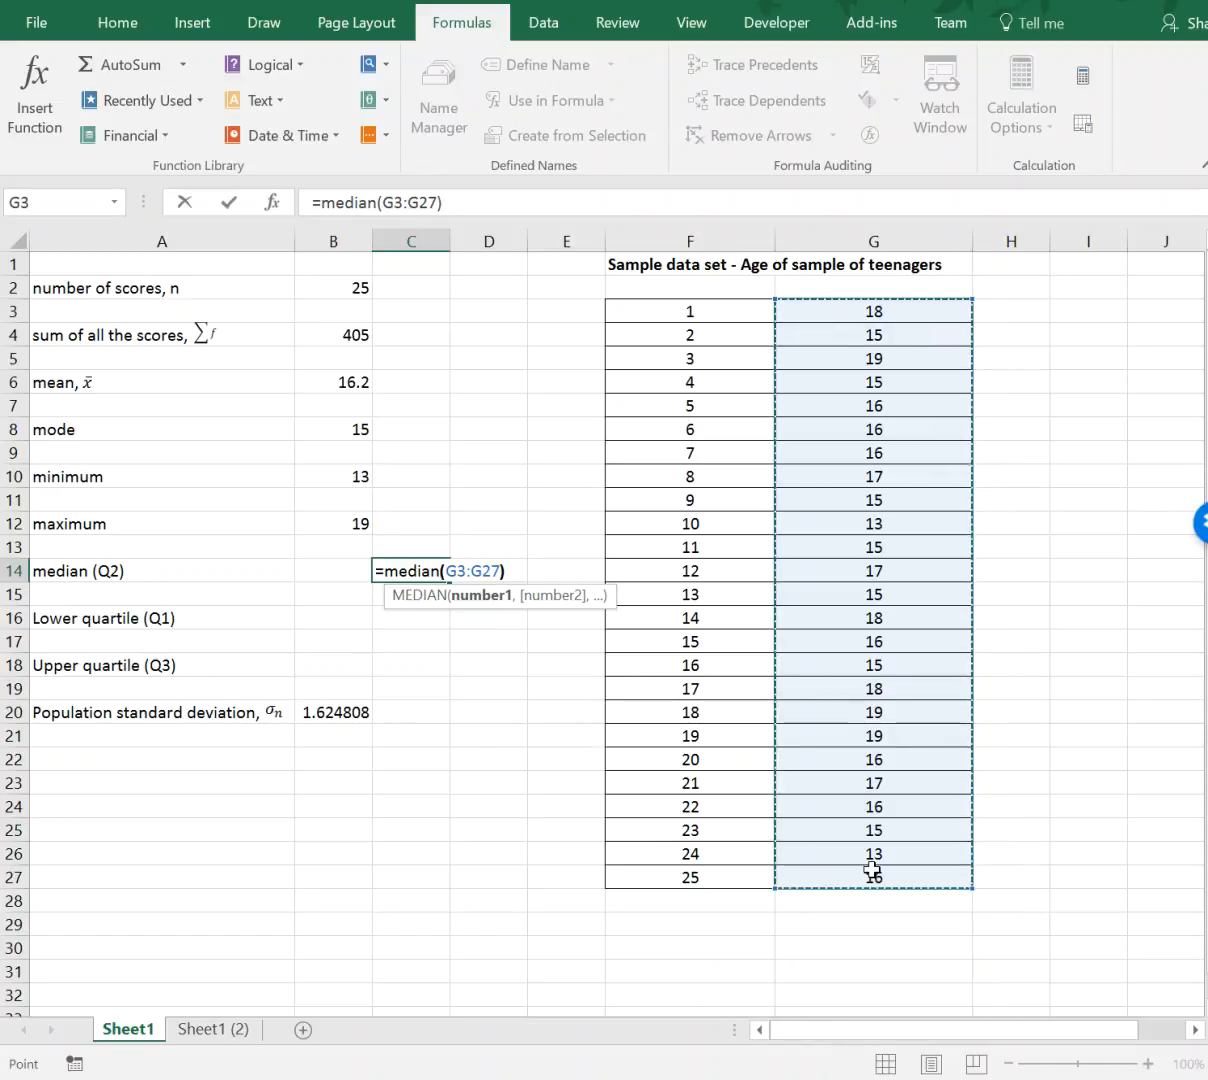
key("Return")
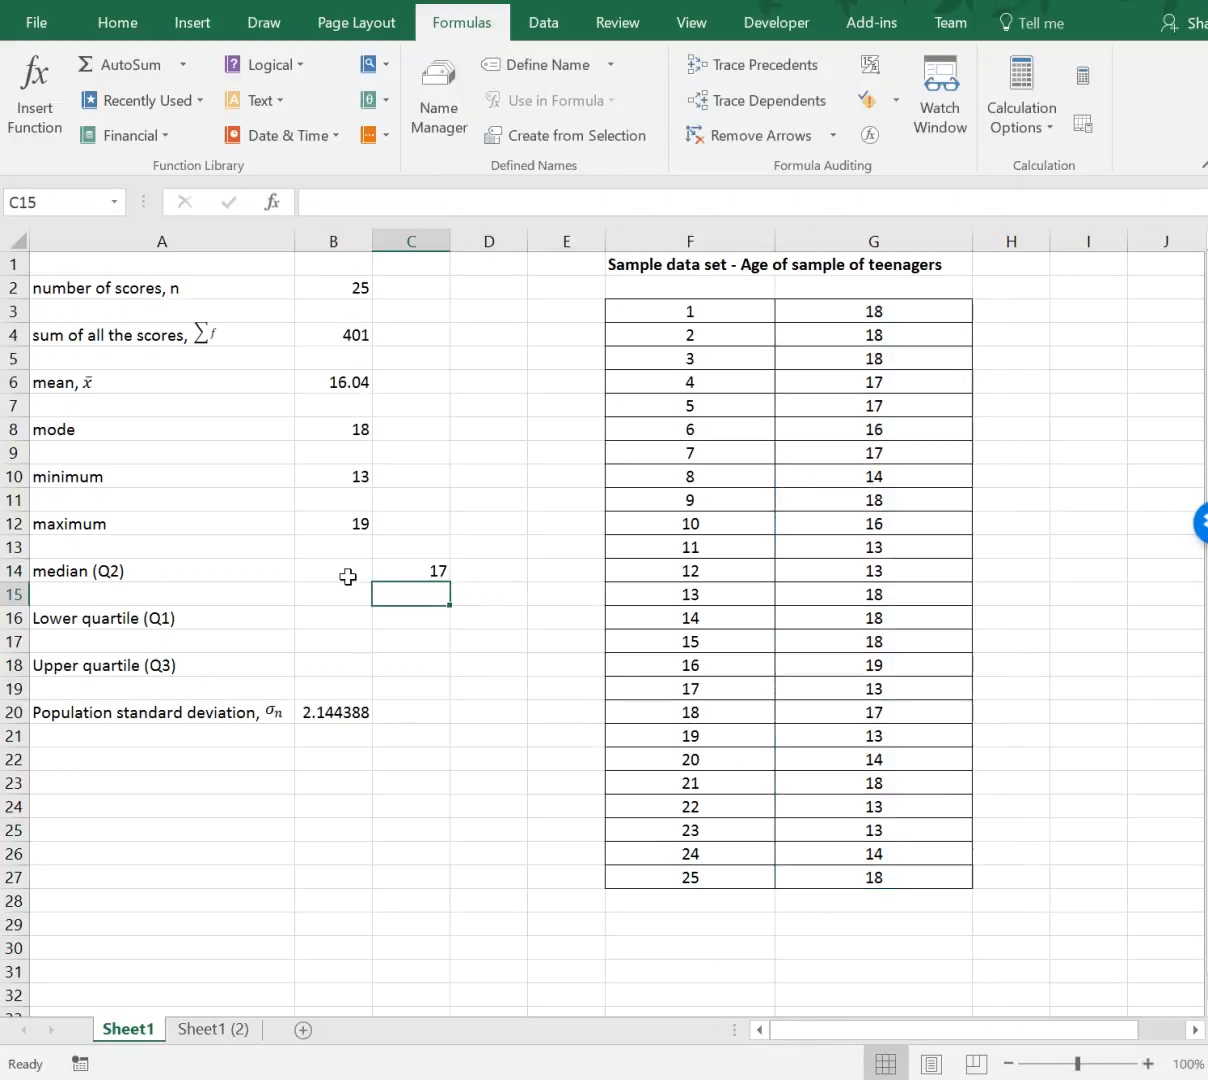
Enter the formula =QUARTILE.INC(G3:G27,2) in cell B14 to get the median as the second quartile
left_click(348, 575)
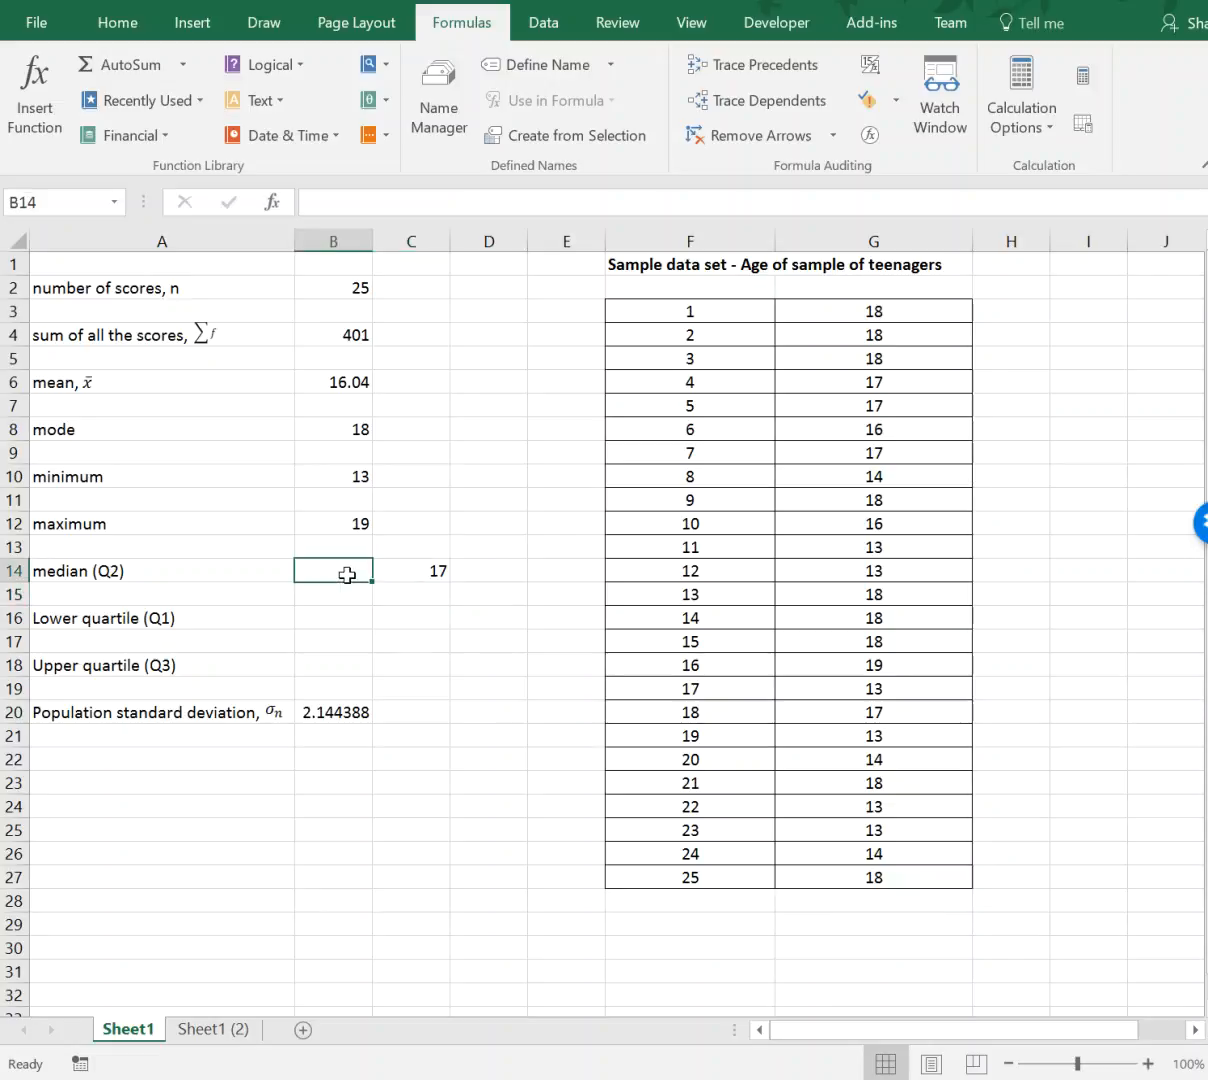
type("=qua")
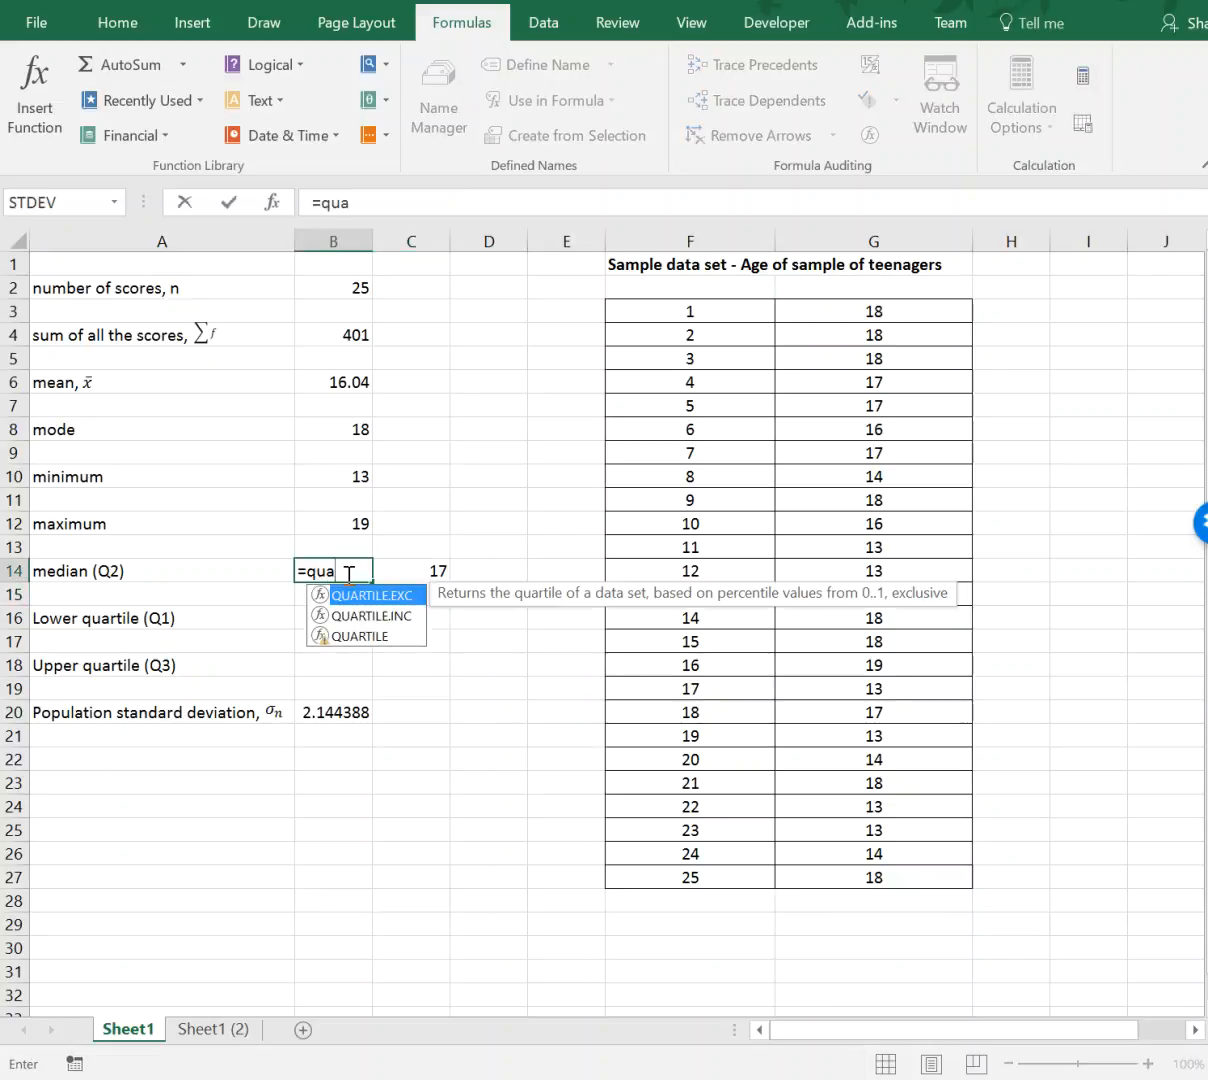
type("rtile")
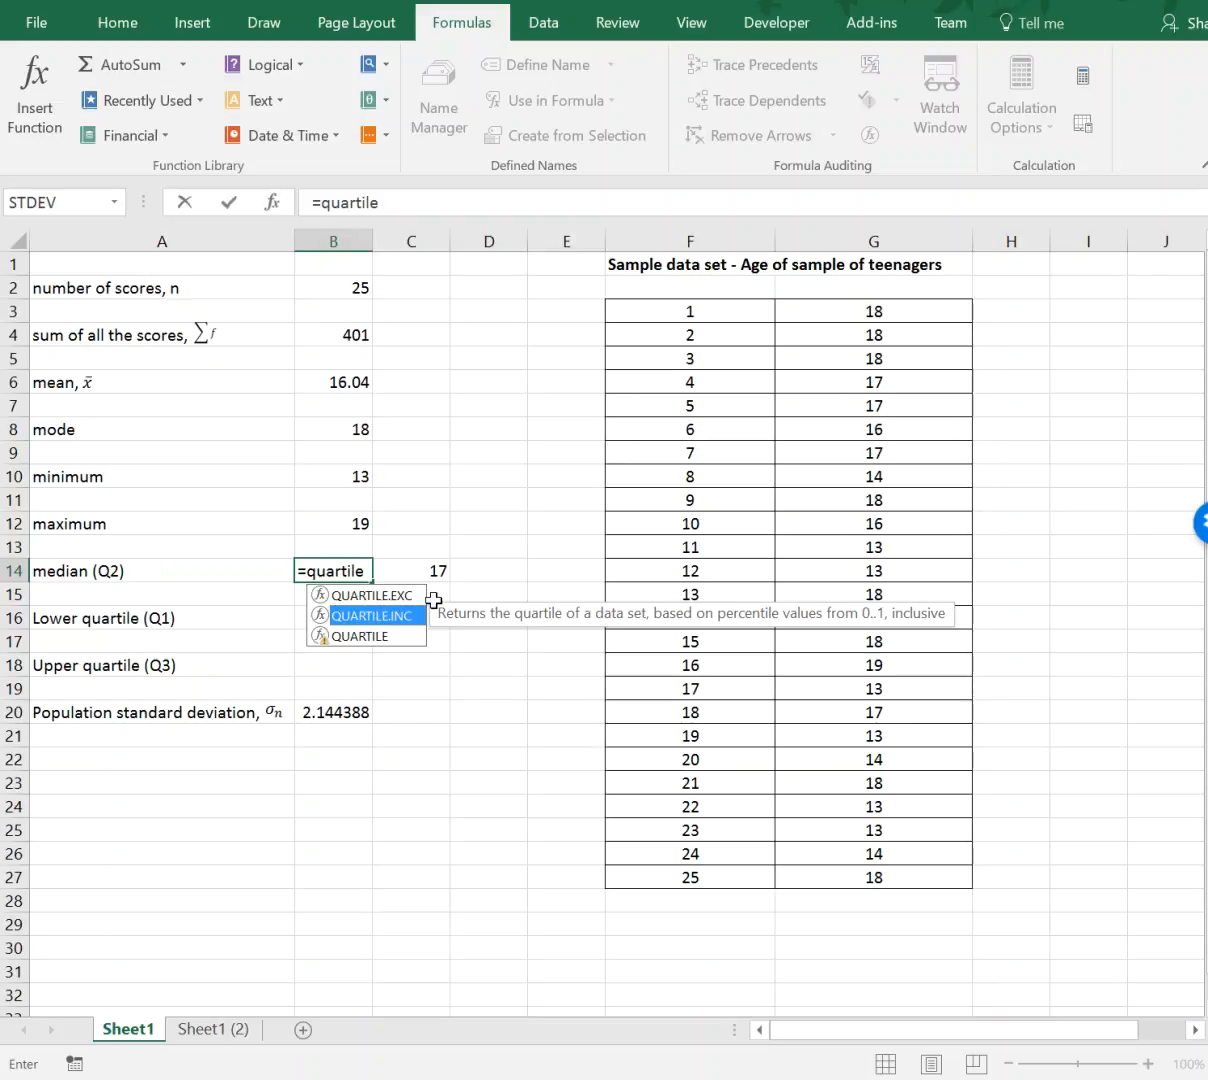
type(".inc(")
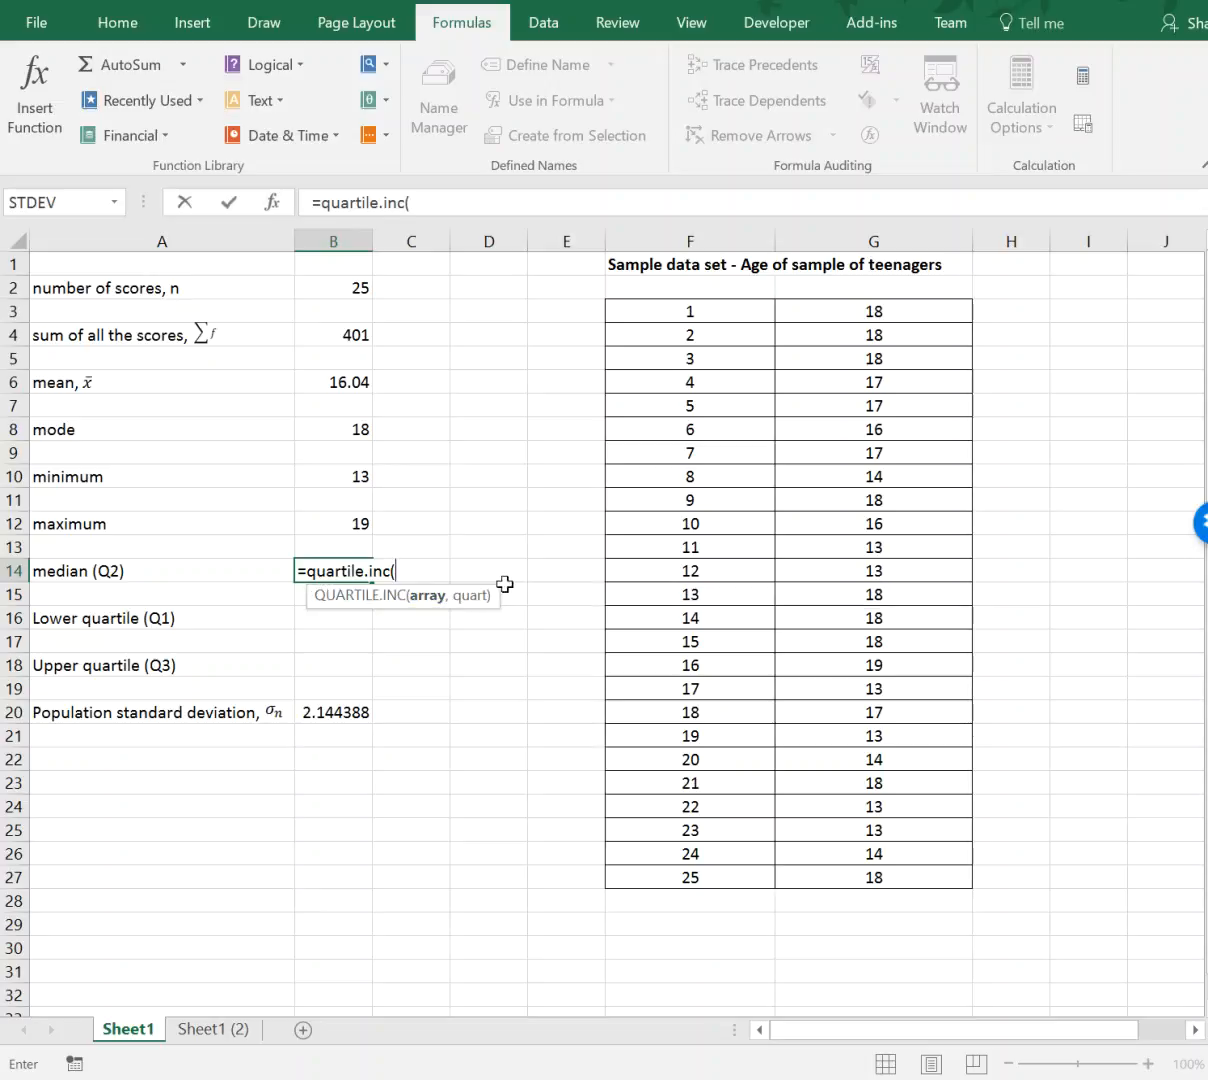
left_click_drag(865, 312, 867, 868)
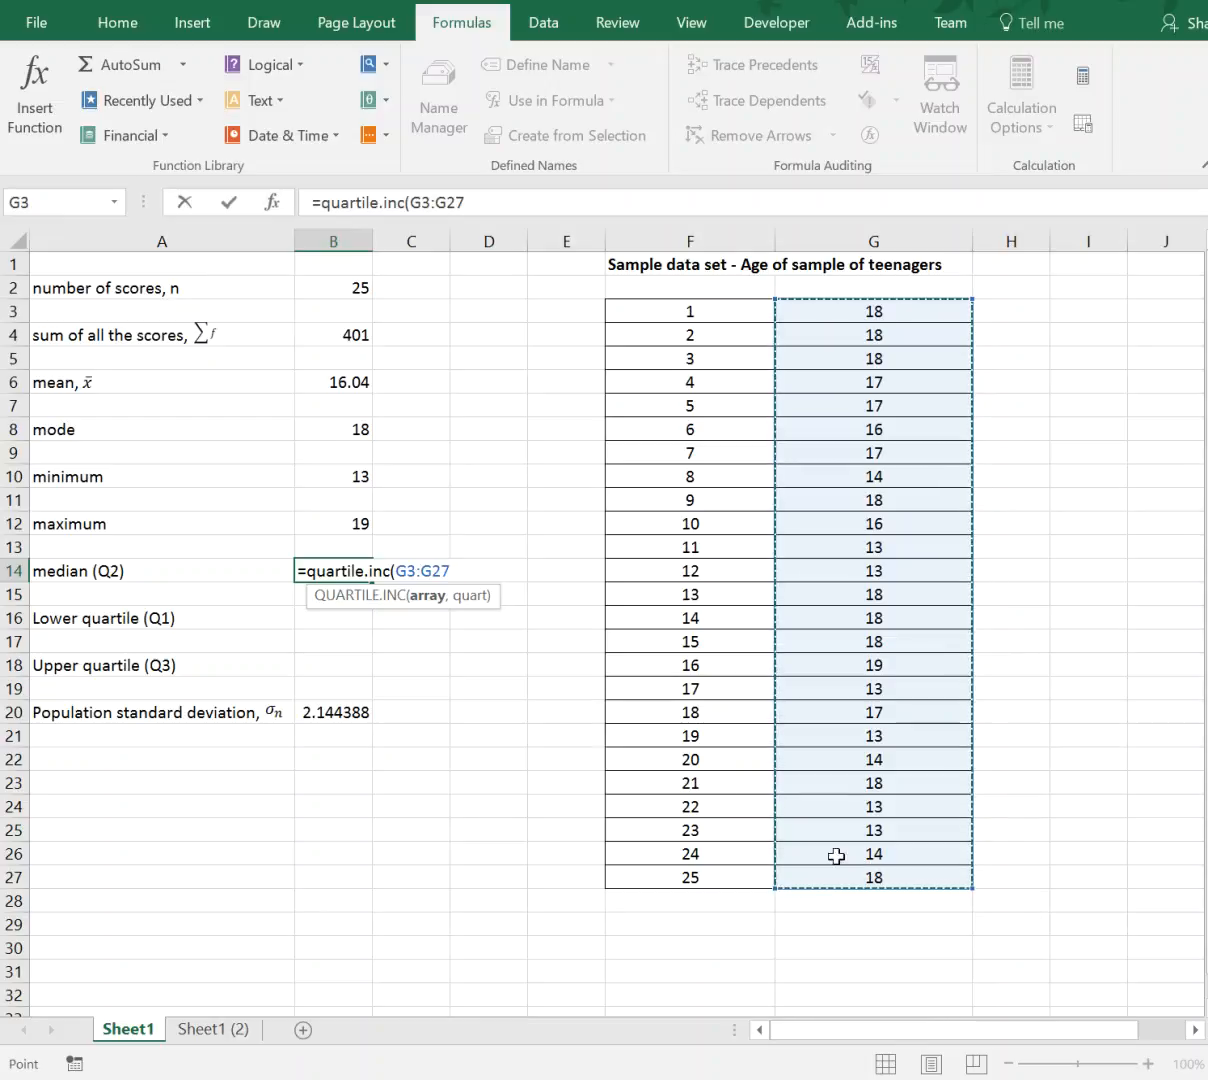
type(",")
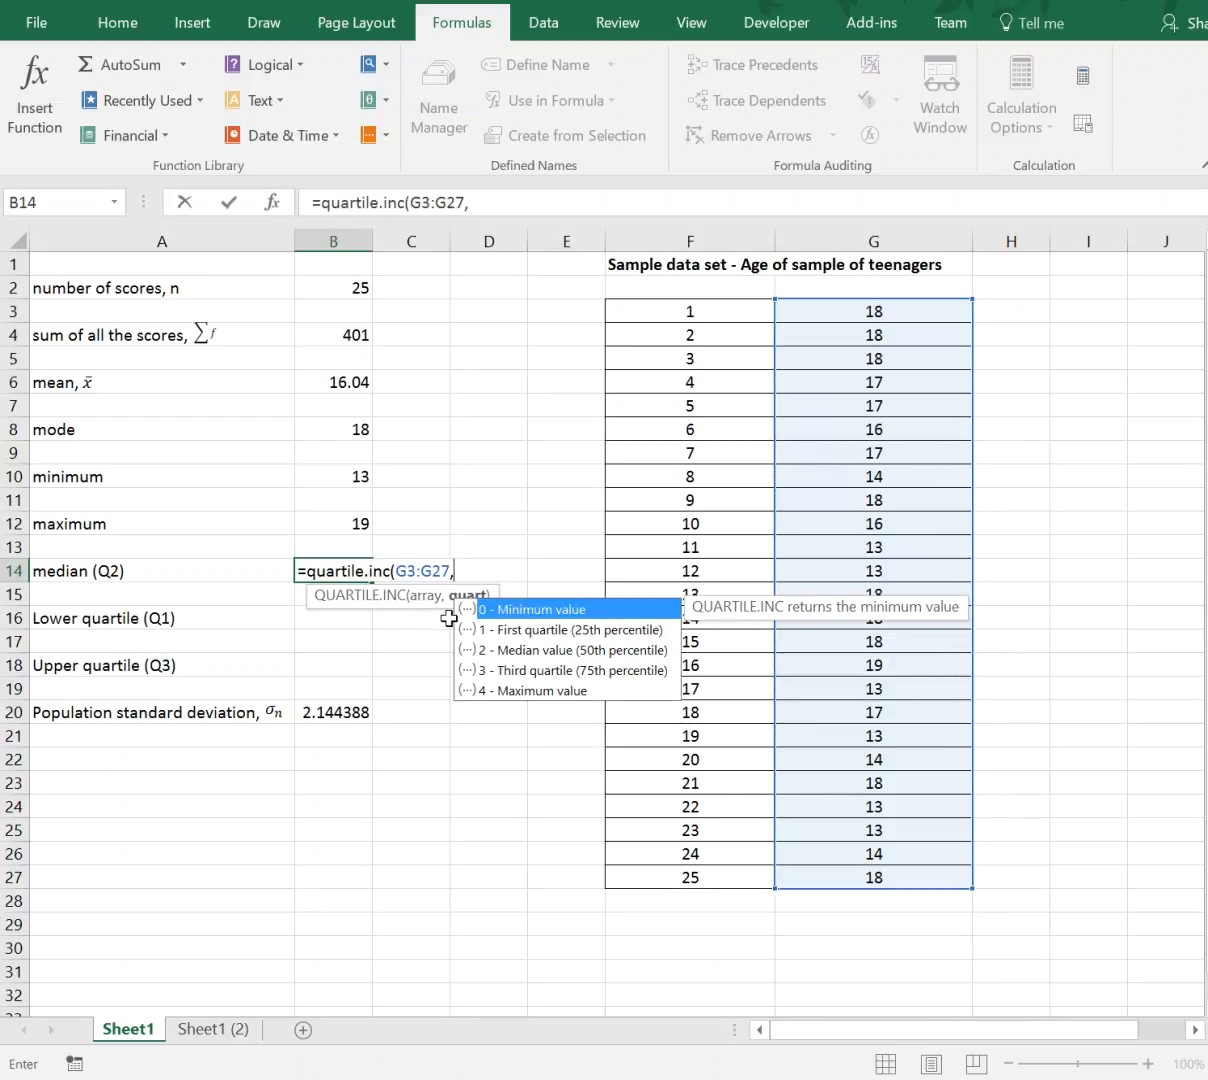
left_click(563, 652)
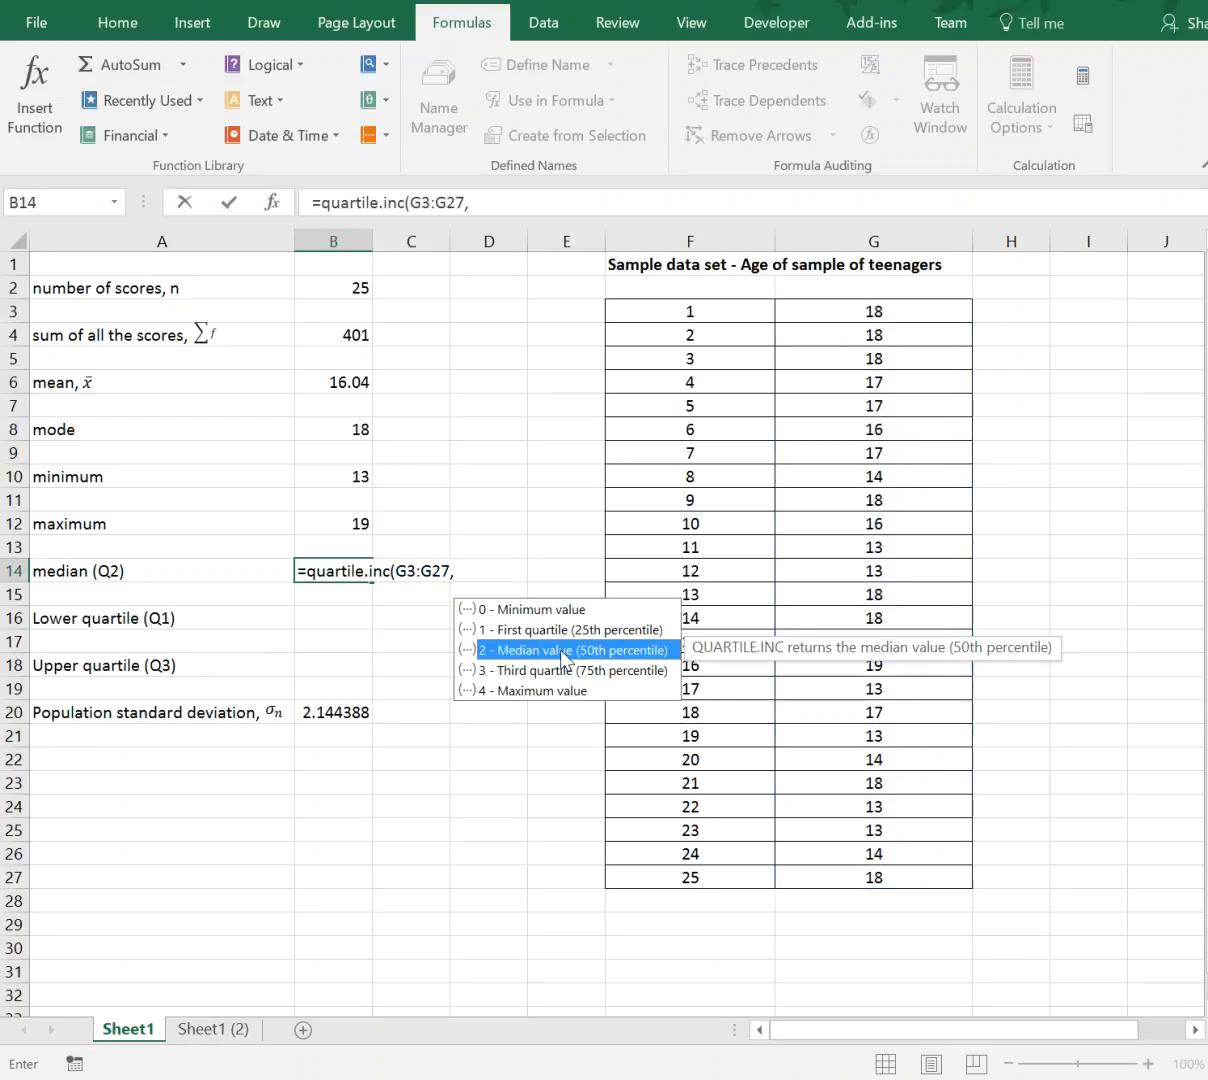
left_click(520, 206)
type("2)")
key("Return")
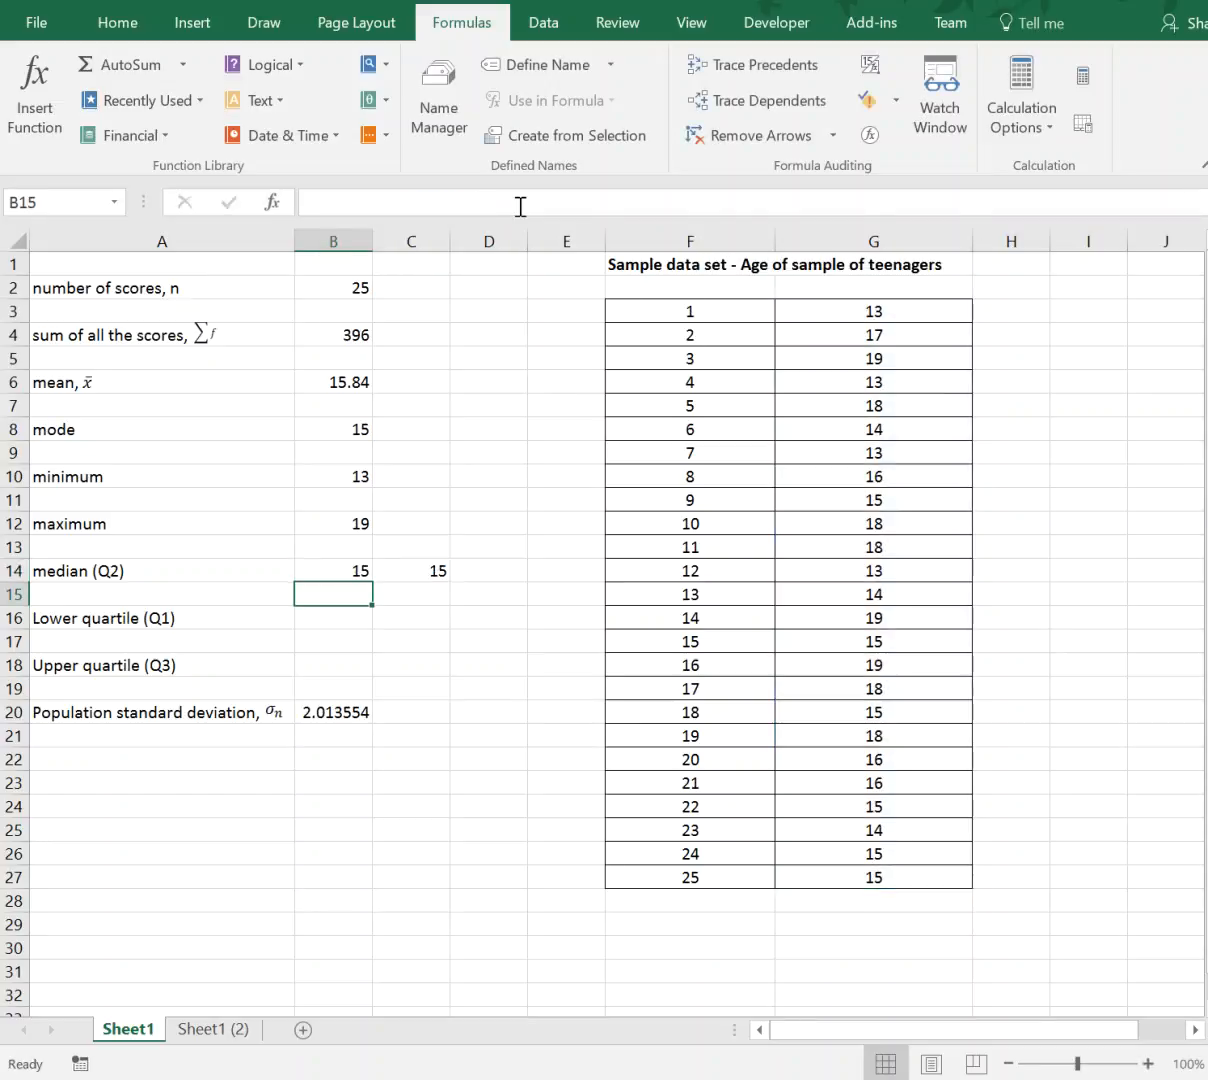
Enter the formula =QUARTILE.INC(G3:G27,1) in cell B16 for the lower quartile
left_click(351, 572)
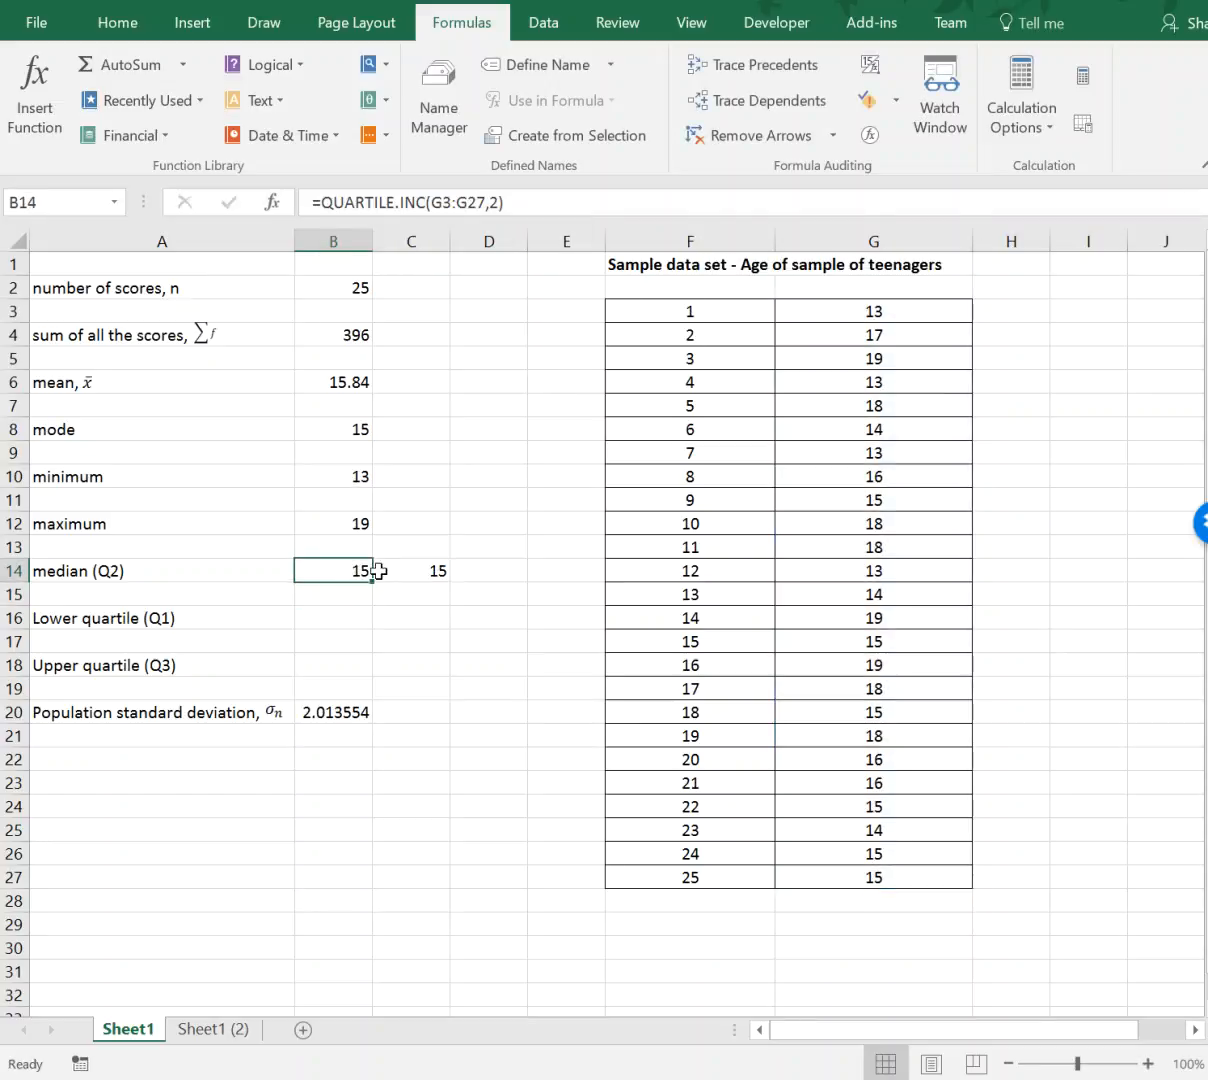
left_click(400, 572)
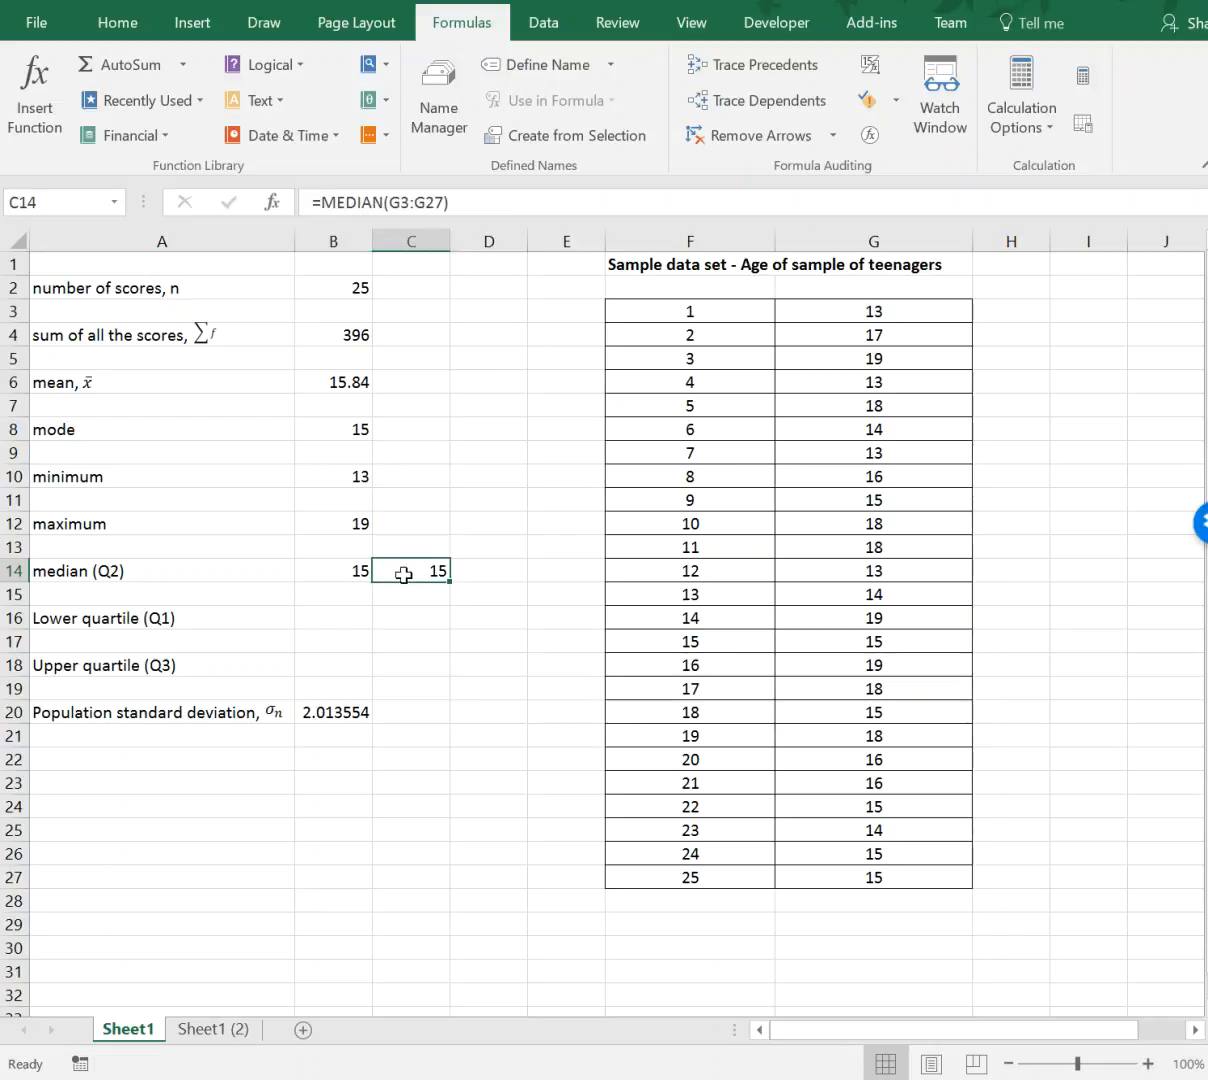
left_click(334, 616)
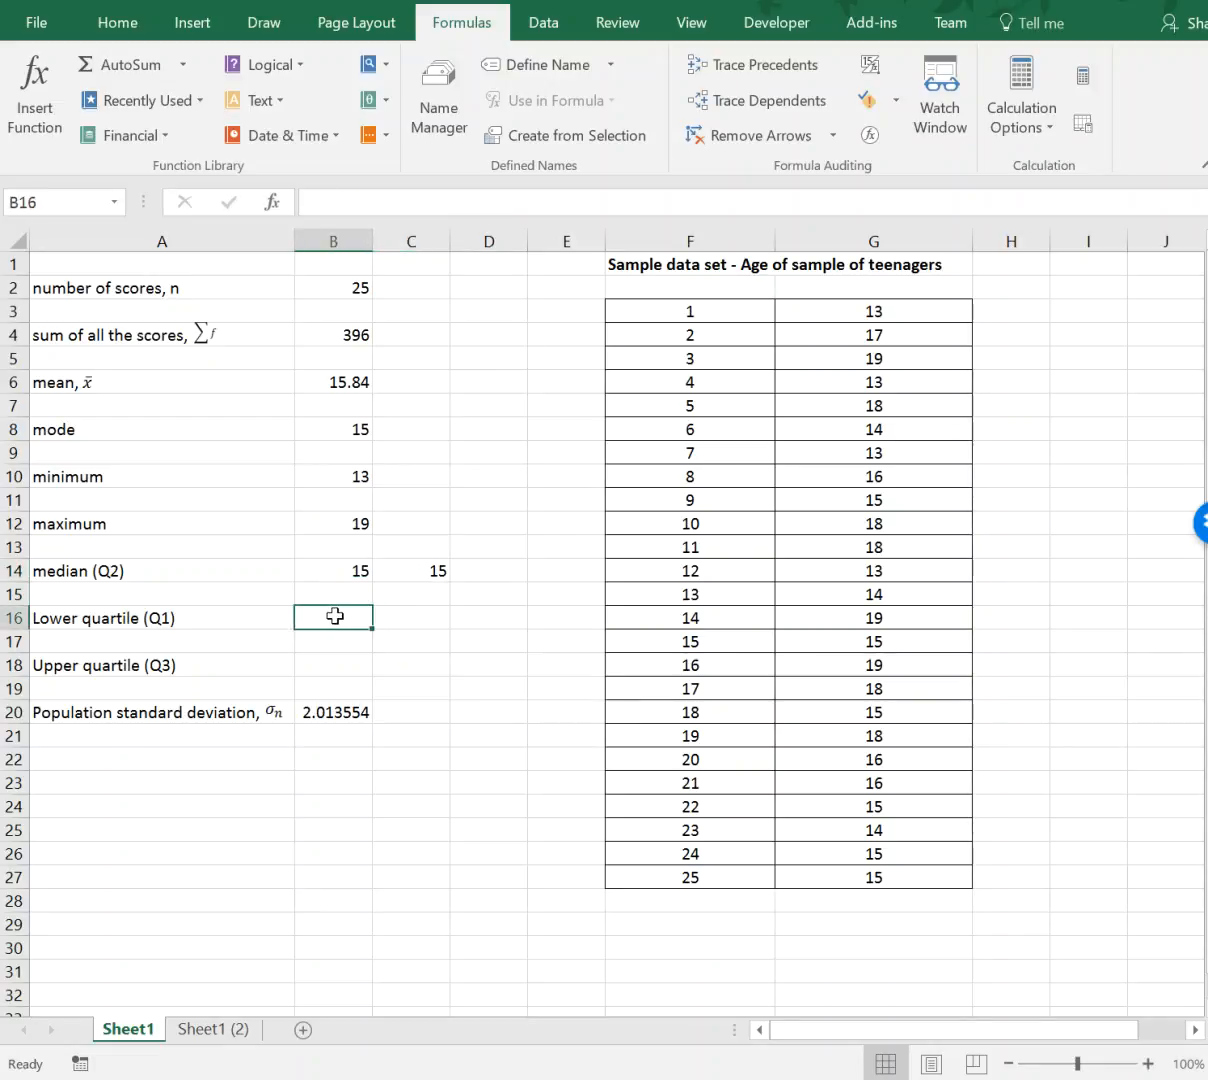
type("=")
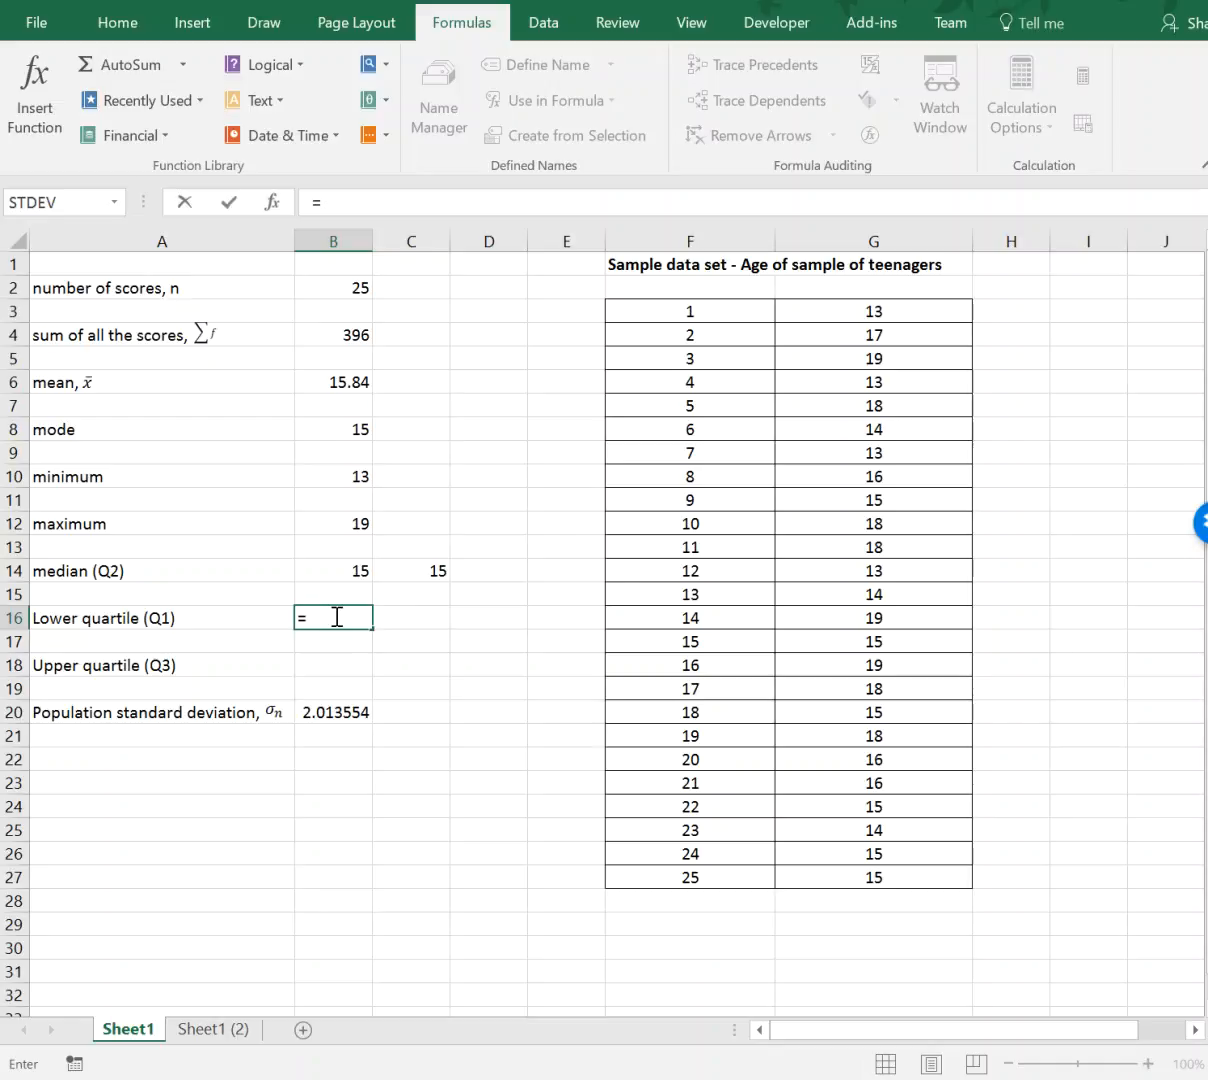
type("in")
key("BackSpace")
key("BackSpace")
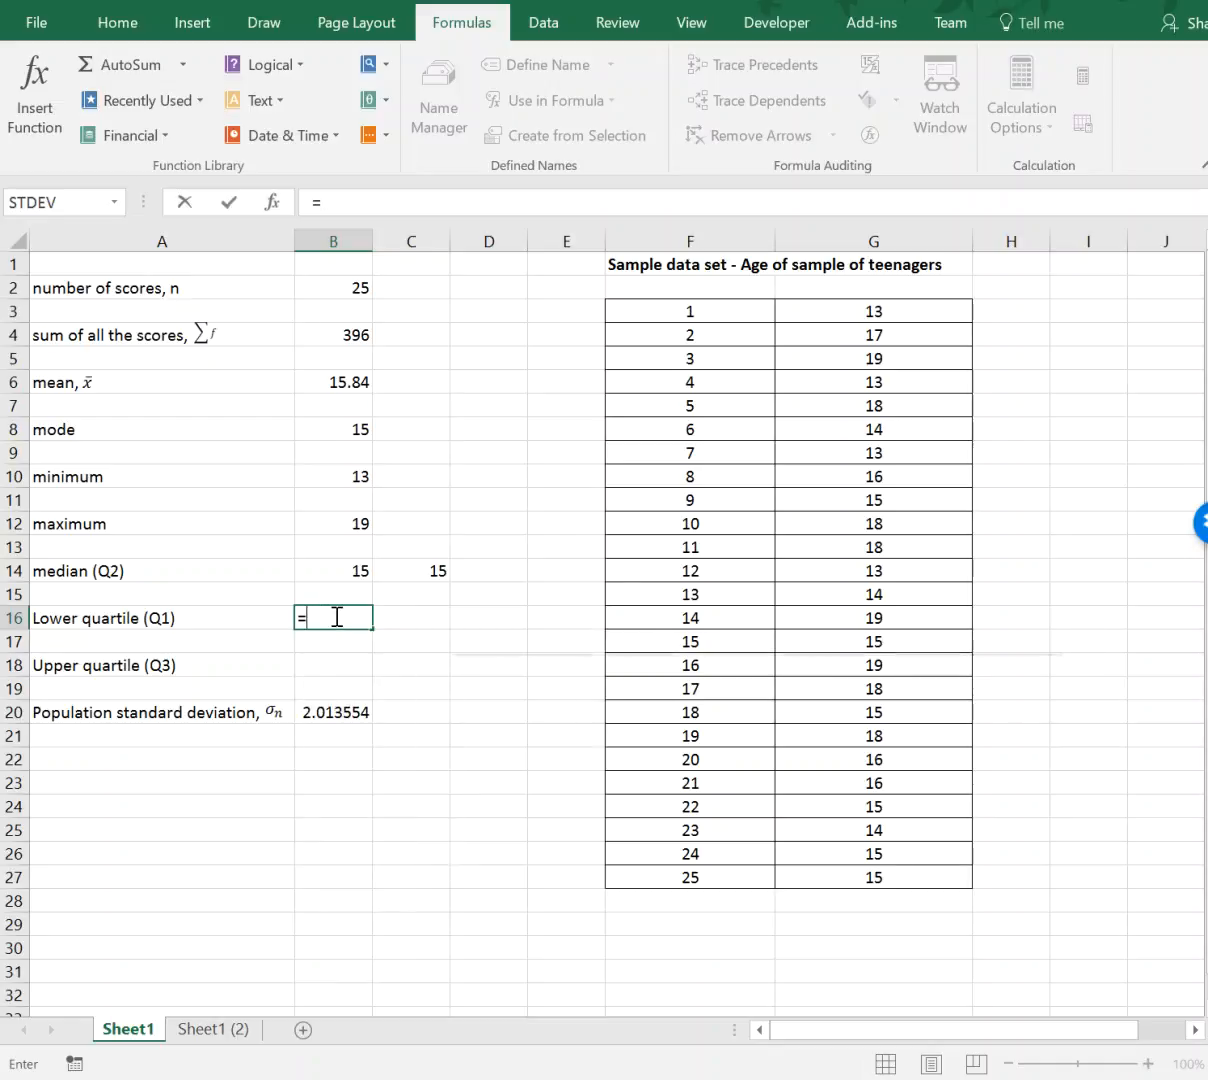
type("quartile.i")
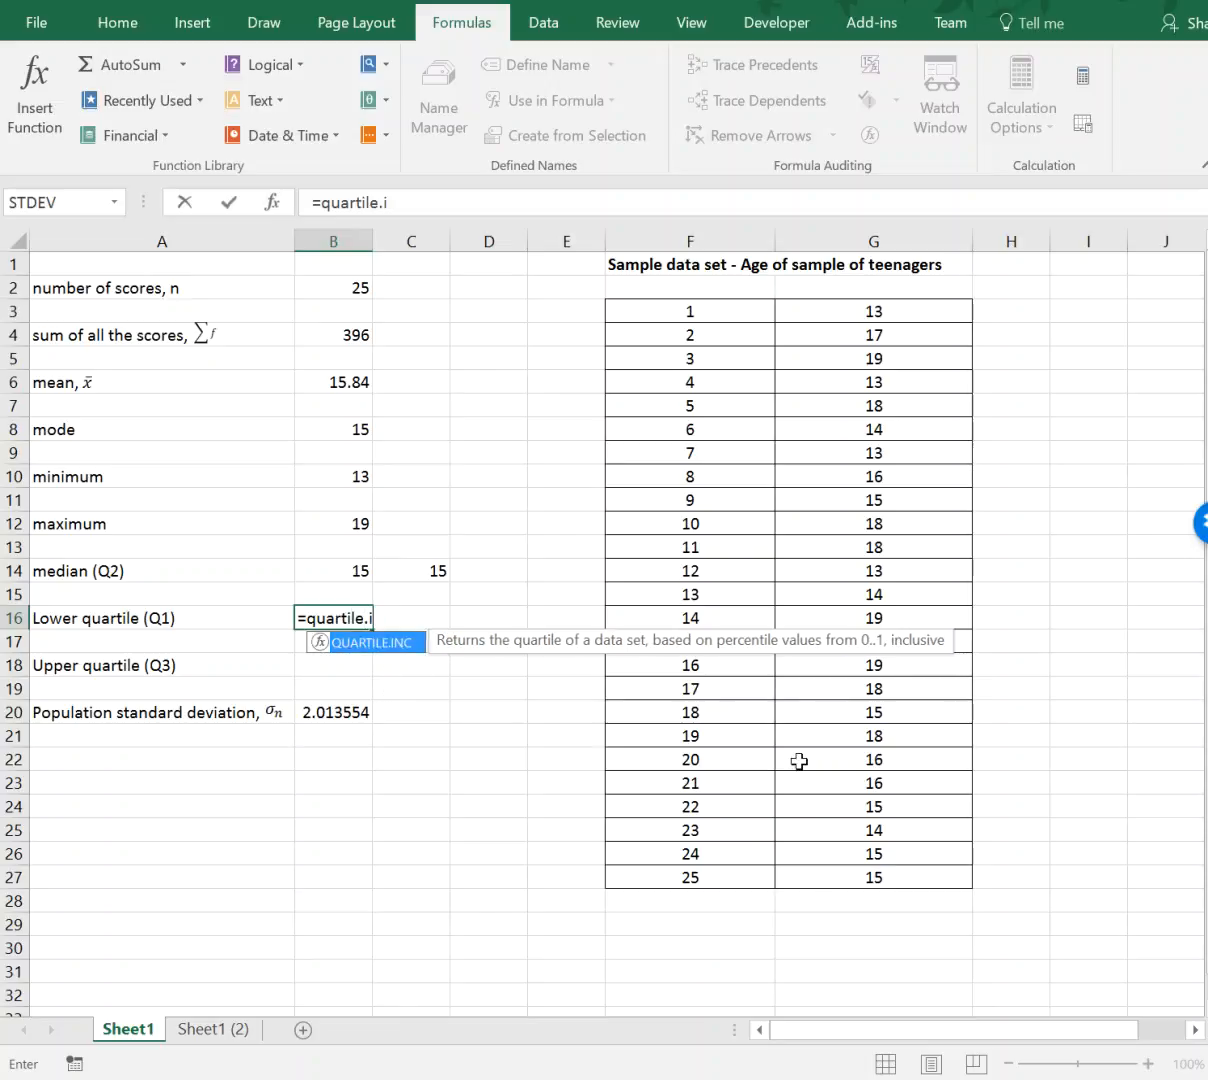
type("nc(")
left_click_drag(856, 313, 863, 877)
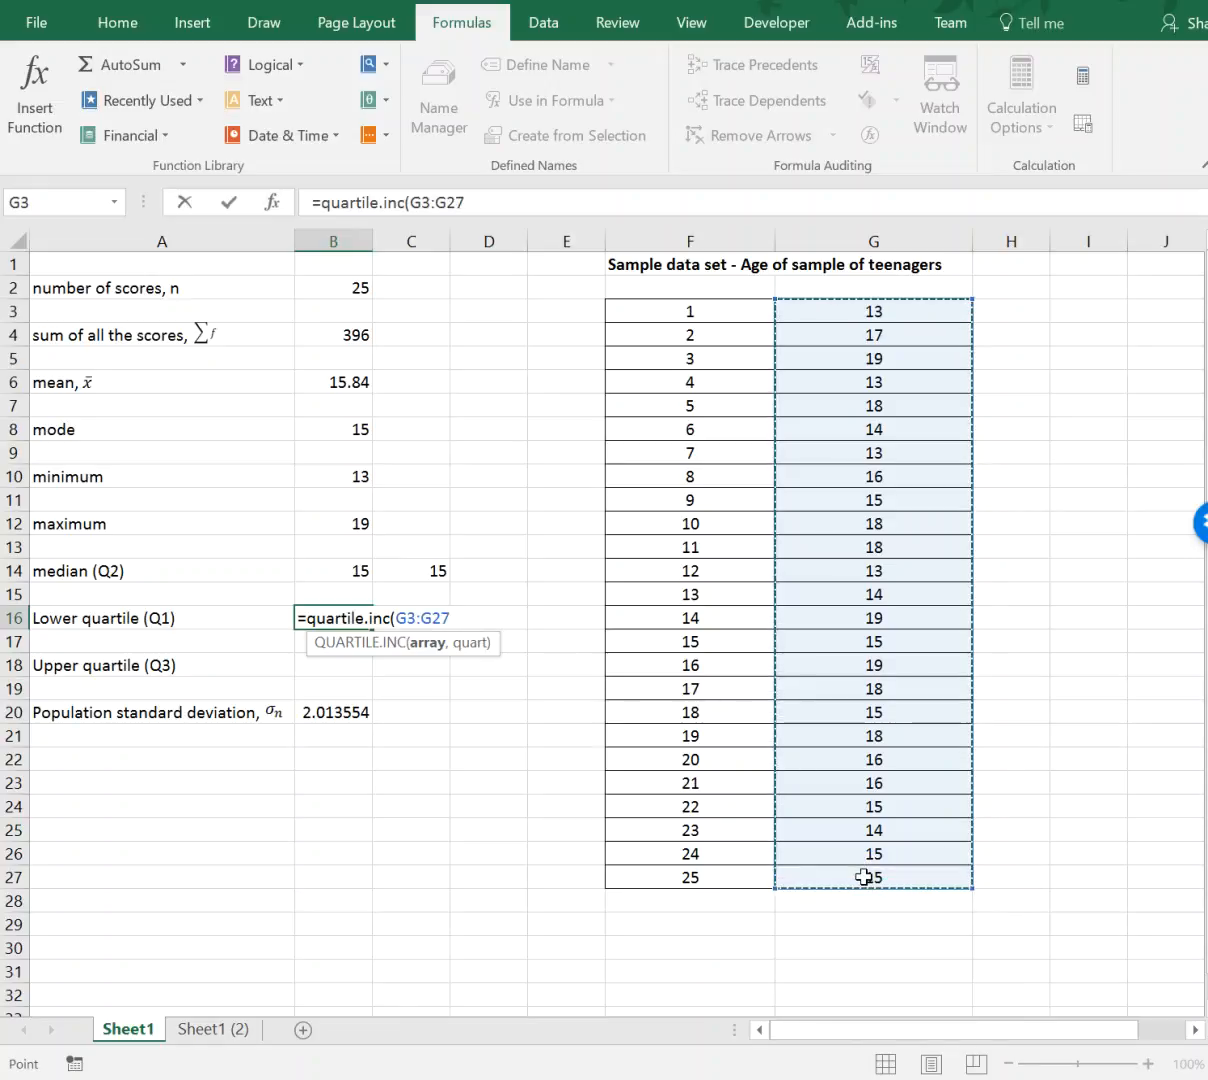
type(",")
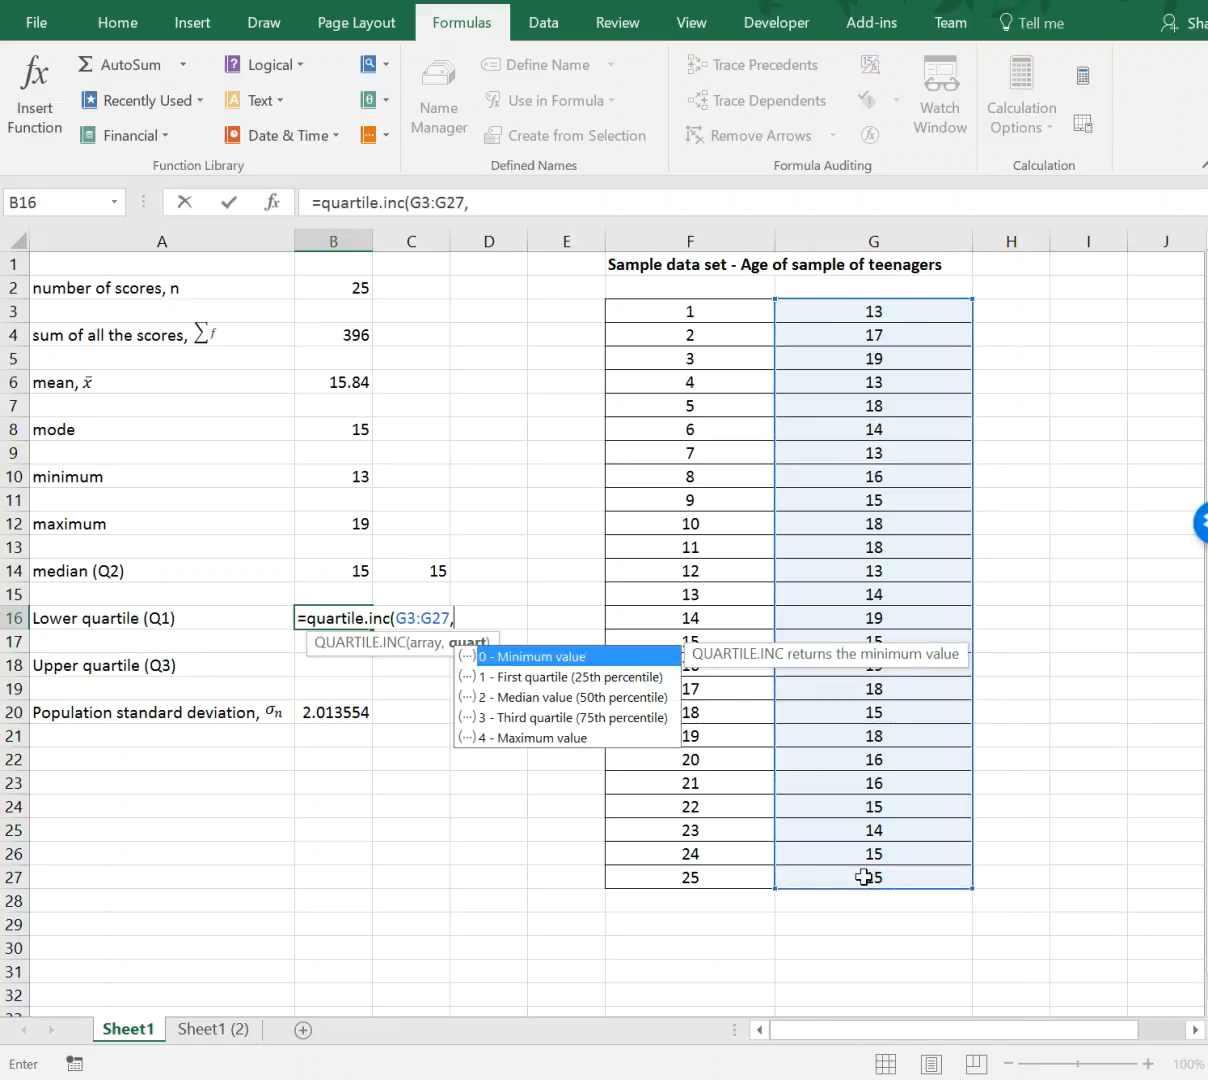
type("1)")
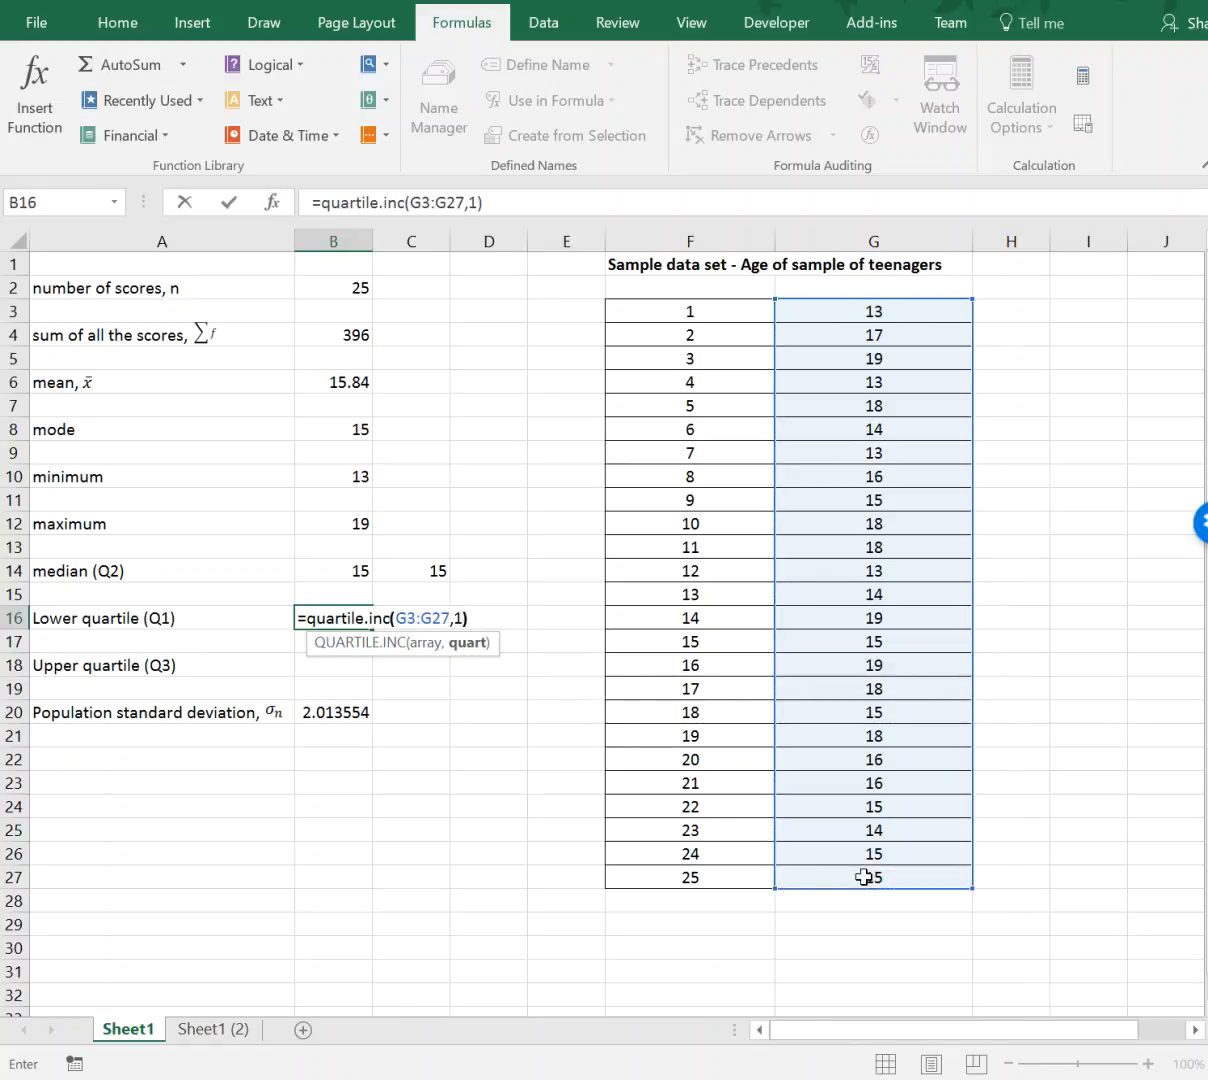
key("Return")
Enter the formula =QUARTILE.INC(G3:G27,3) in cell B18 for the upper quartile
left_click(328, 664)
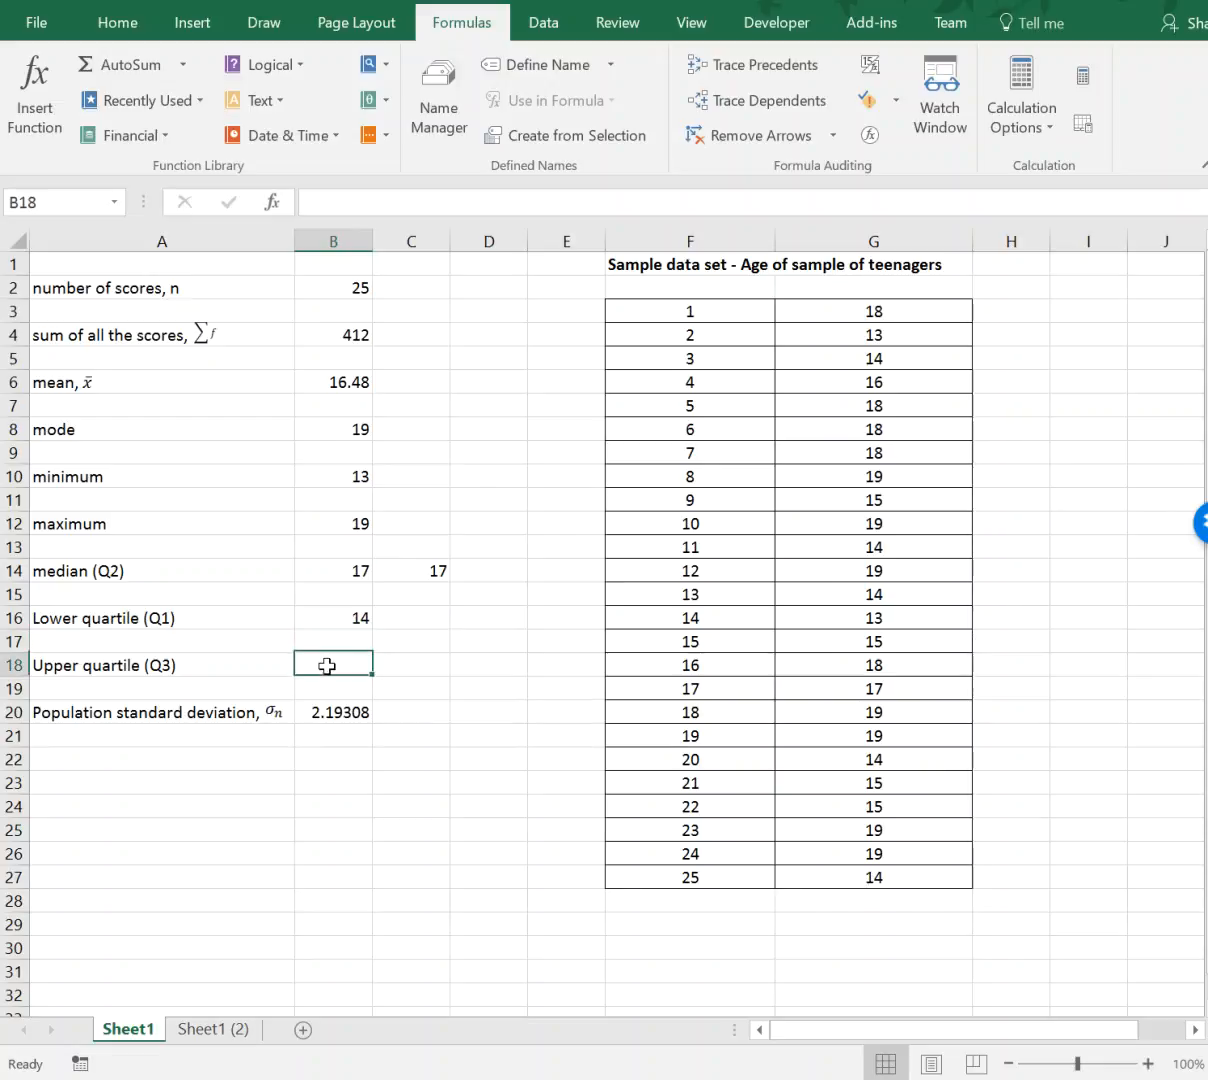
type("=")
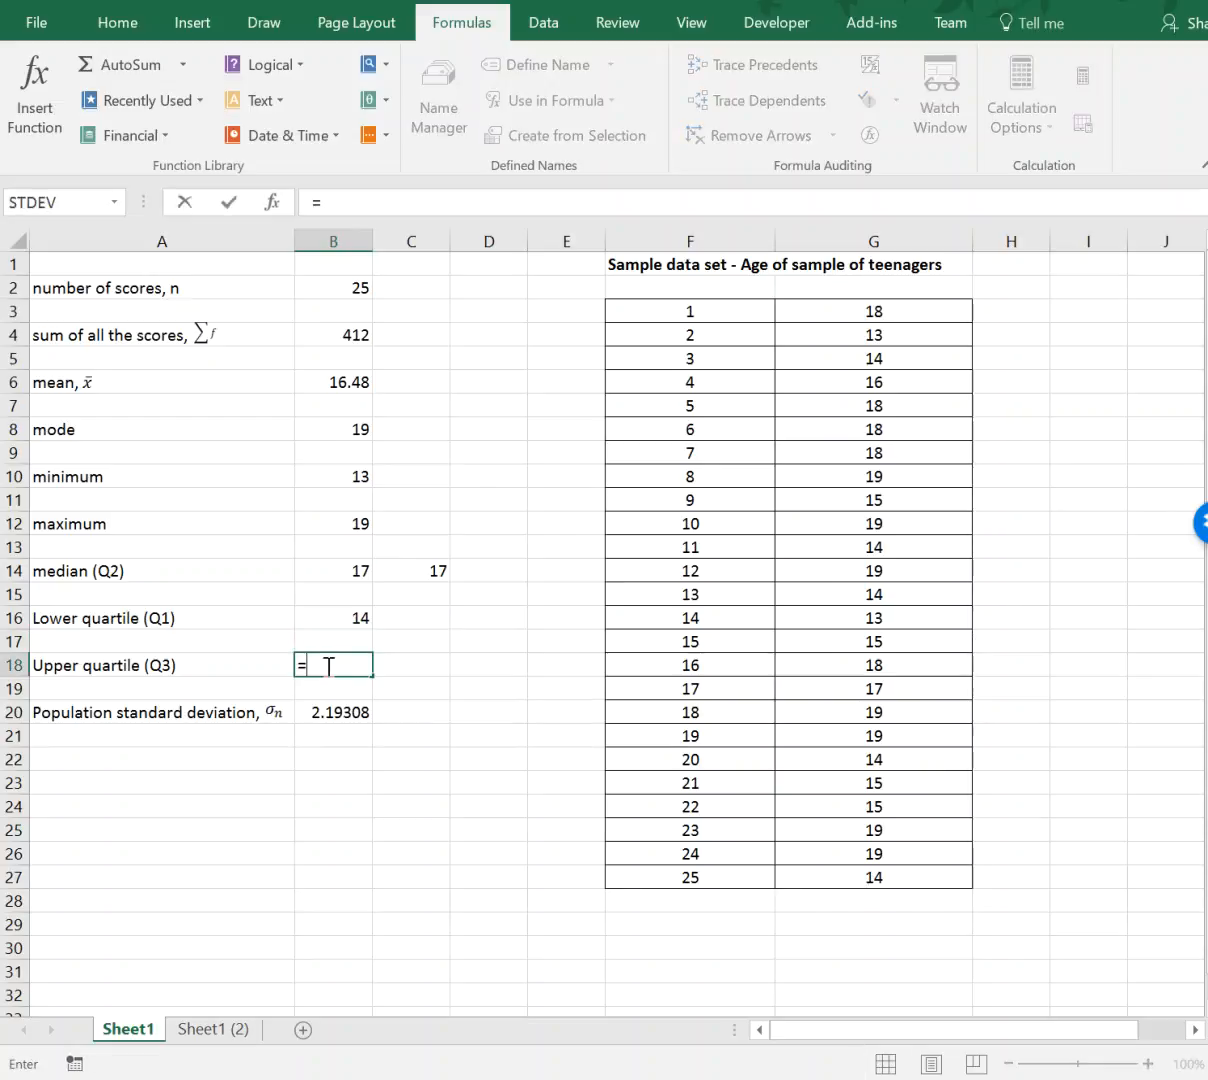
type("quartile.inc")
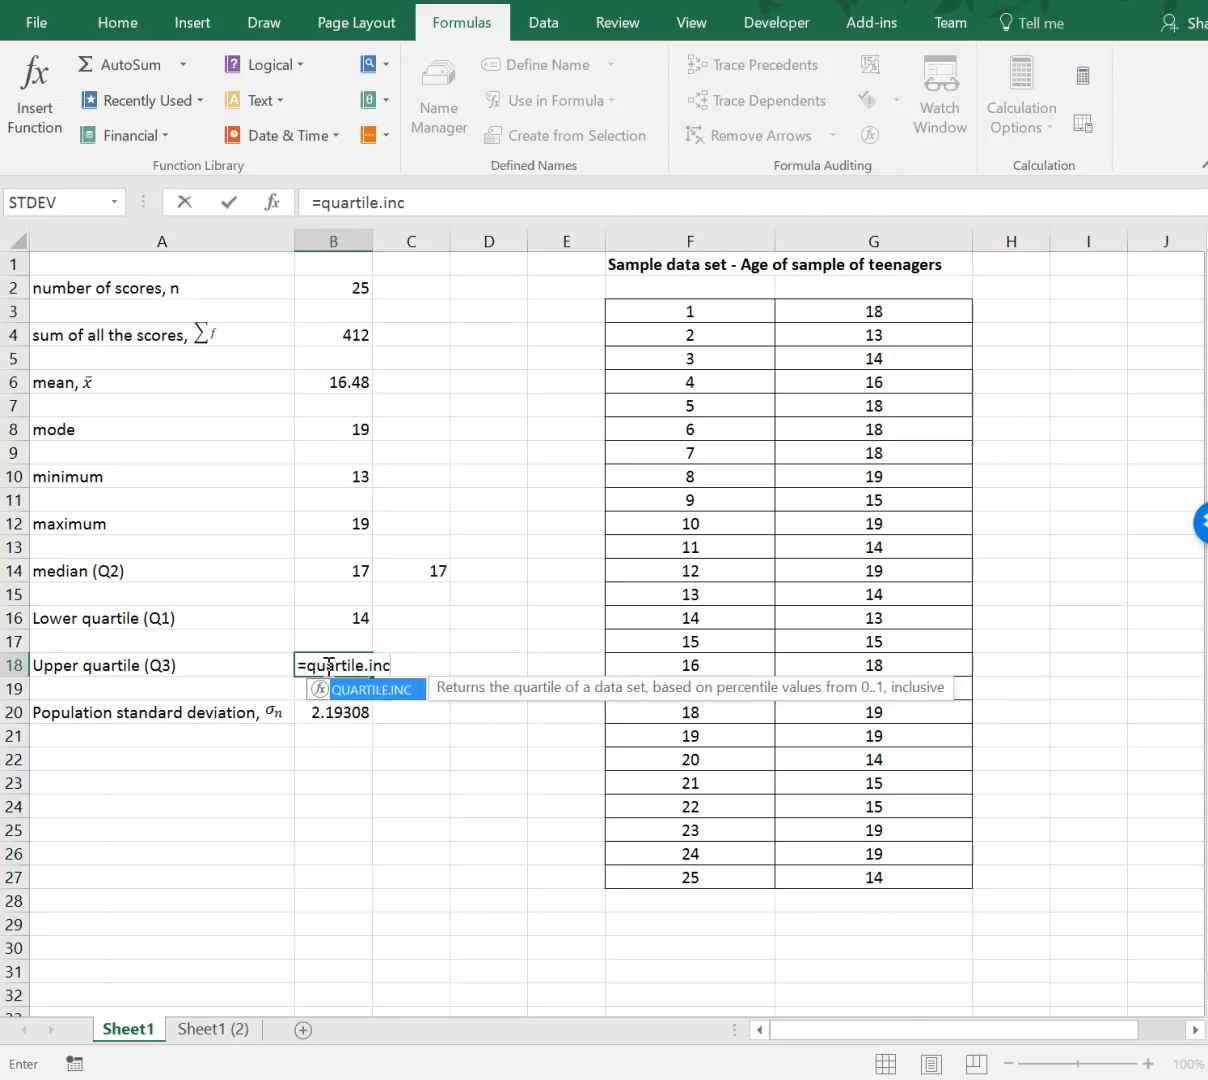
type("(")
left_click_drag(841, 310, 908, 863)
type(", 3")
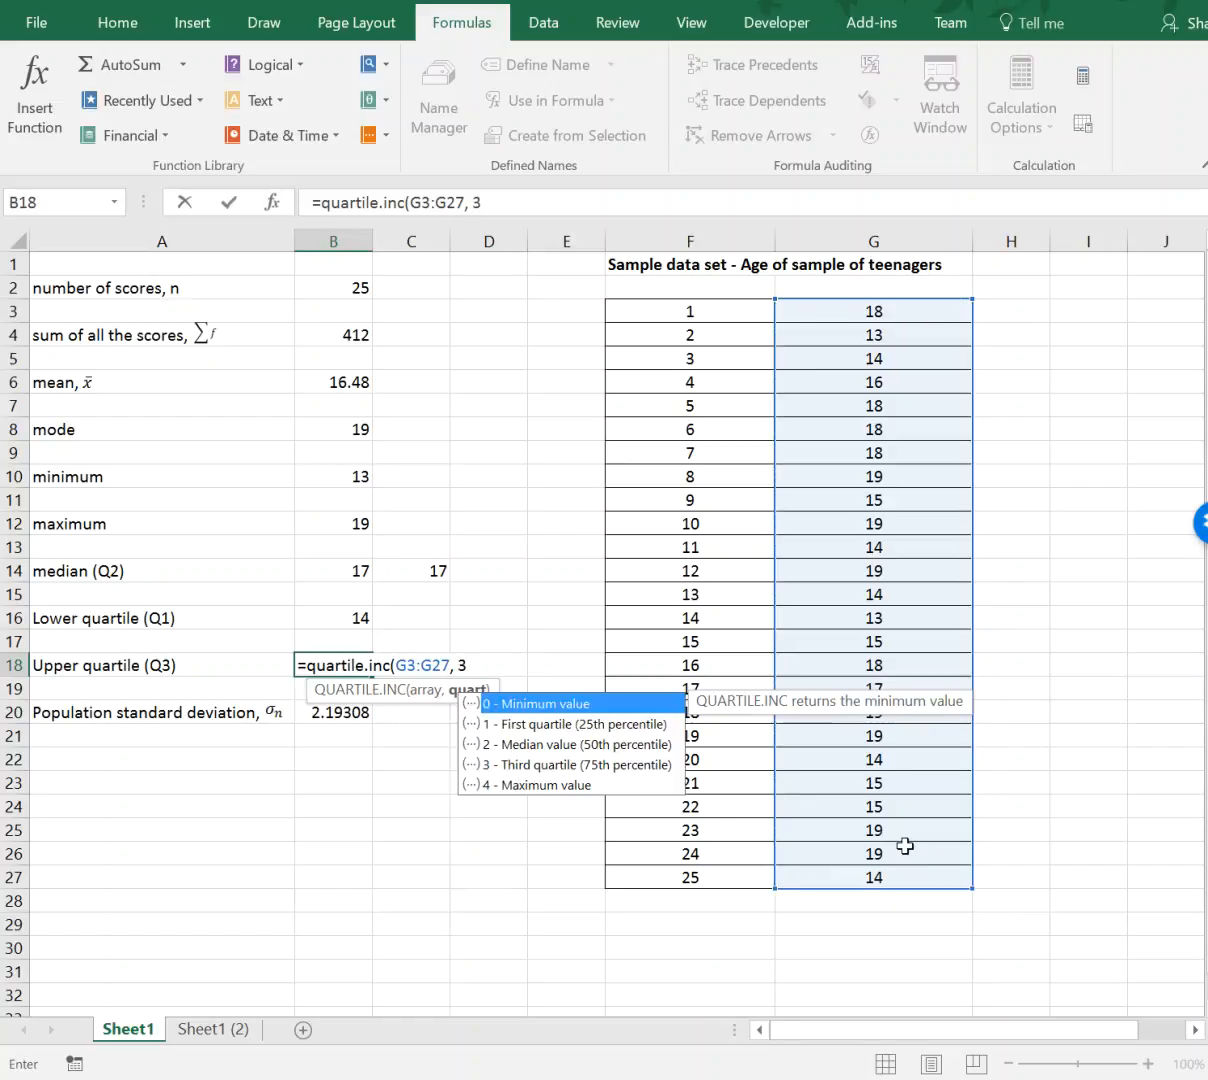
type(")")
key("Return")
Label cell A22 IQR and enter the formula =B18-B16 in cell B22 for the interquartile range
left_click_drag(190, 617, 330, 665)
left_click(232, 761)
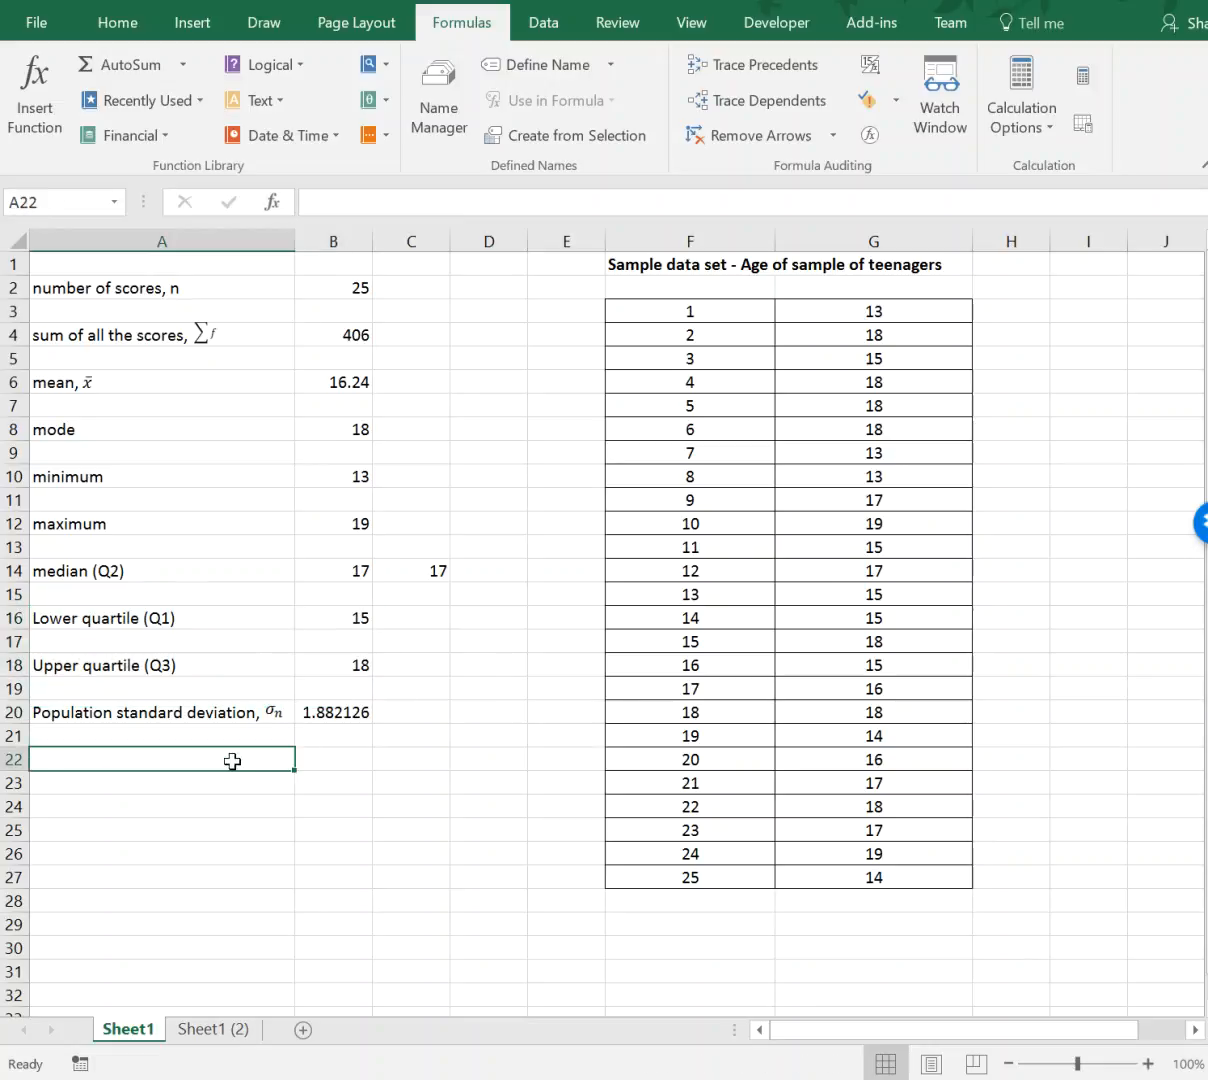
type("IQR")
key("Tab")
type("=")
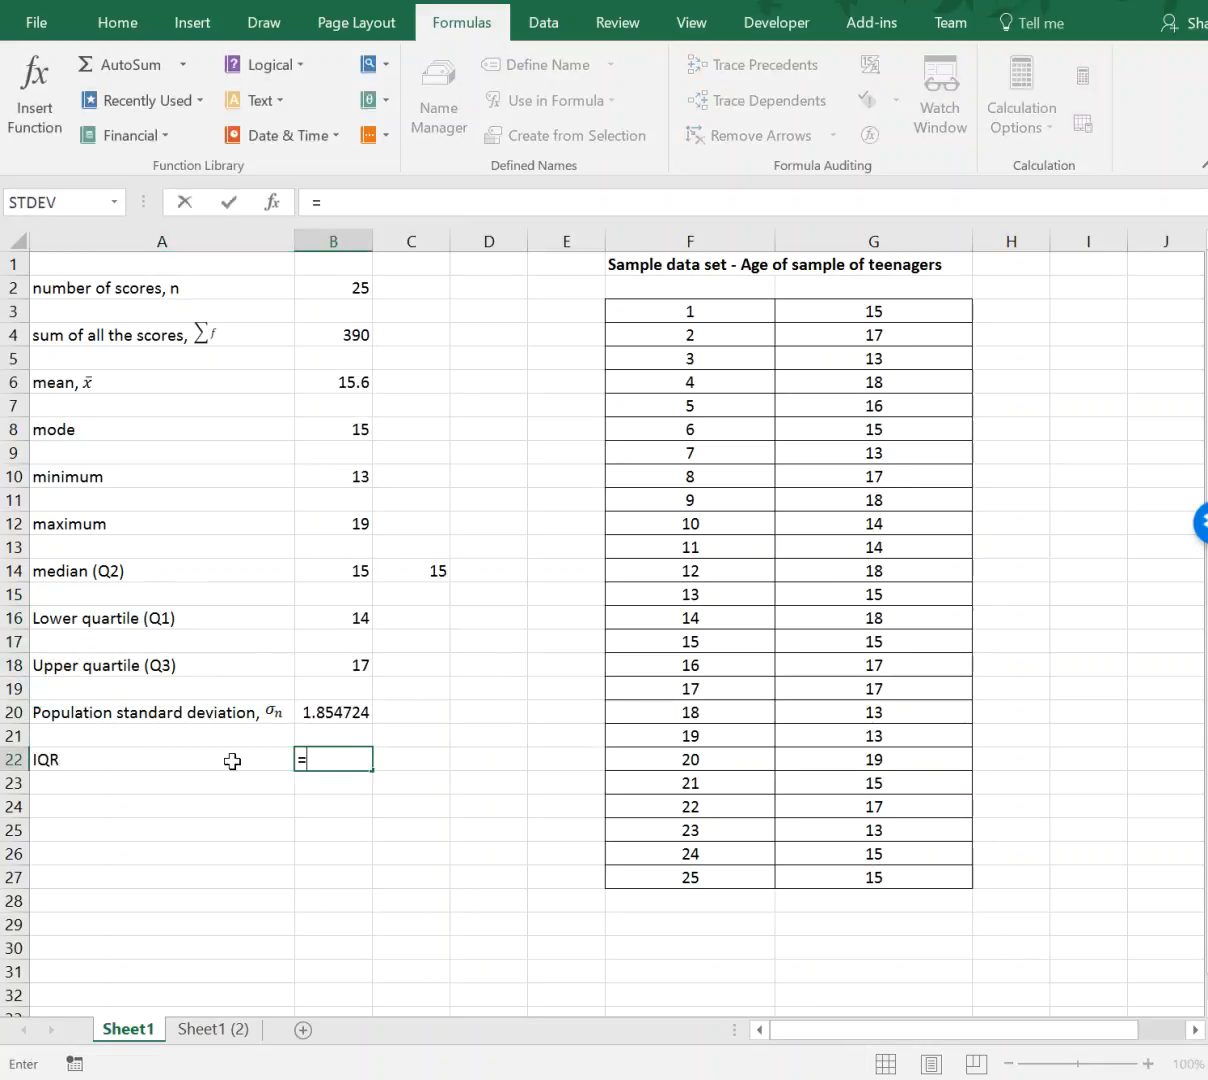
left_click(323, 666)
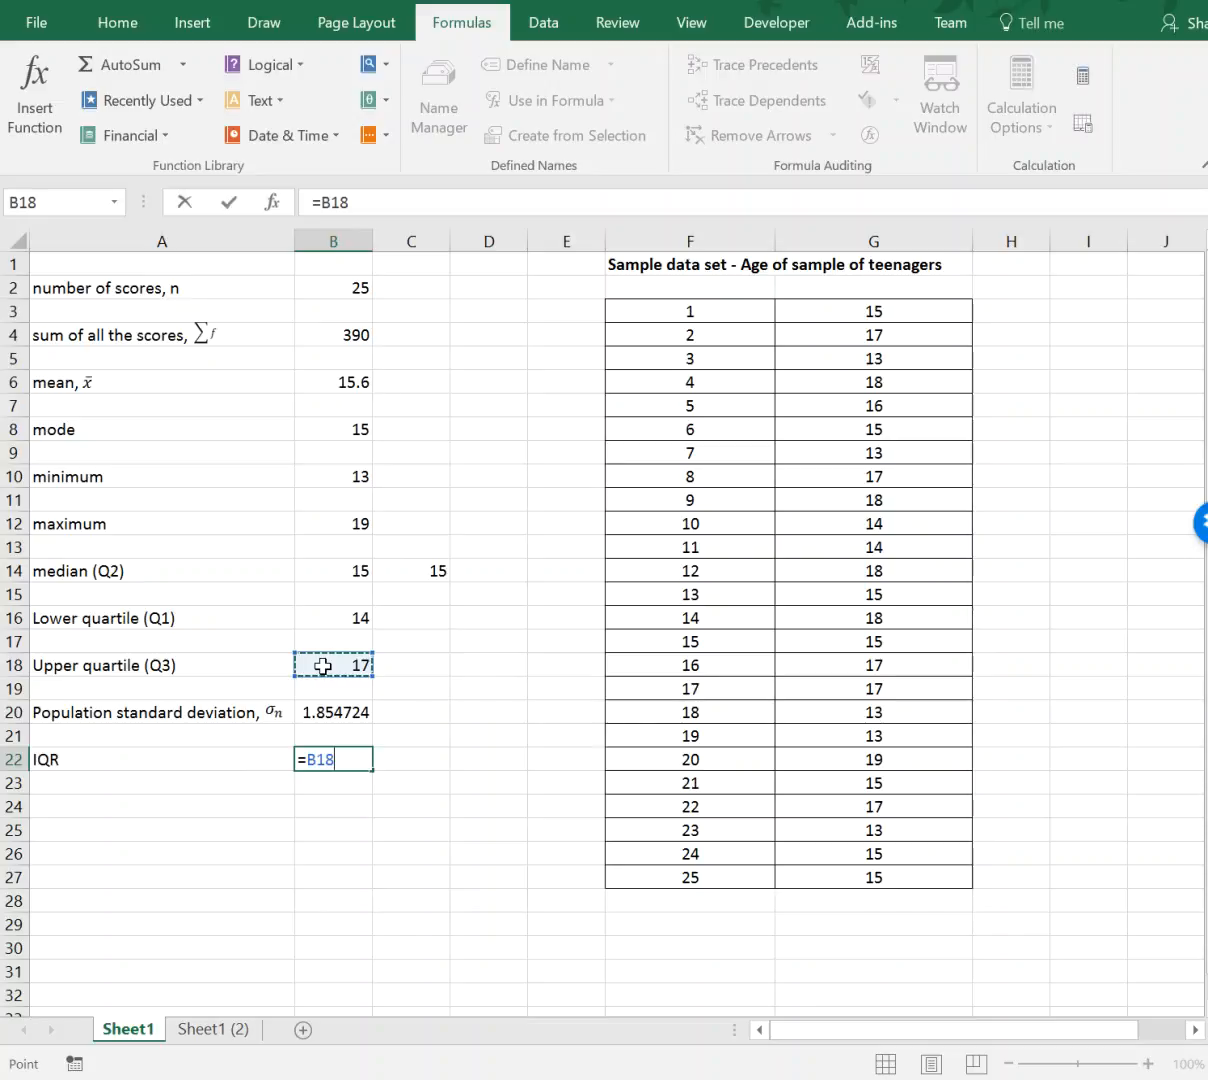
type("-")
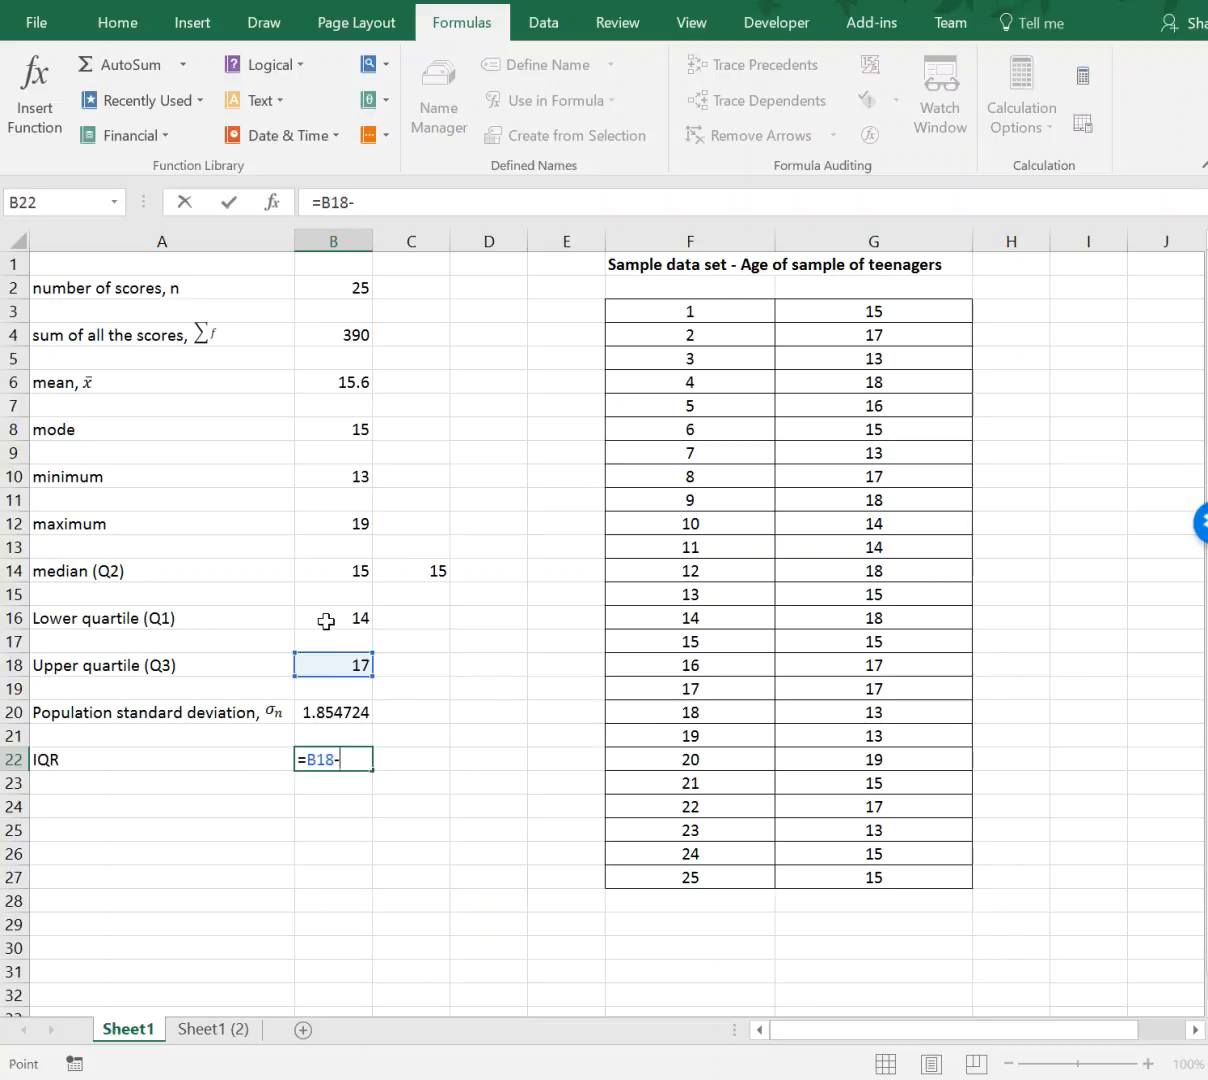
left_click(326, 621)
key("Return")
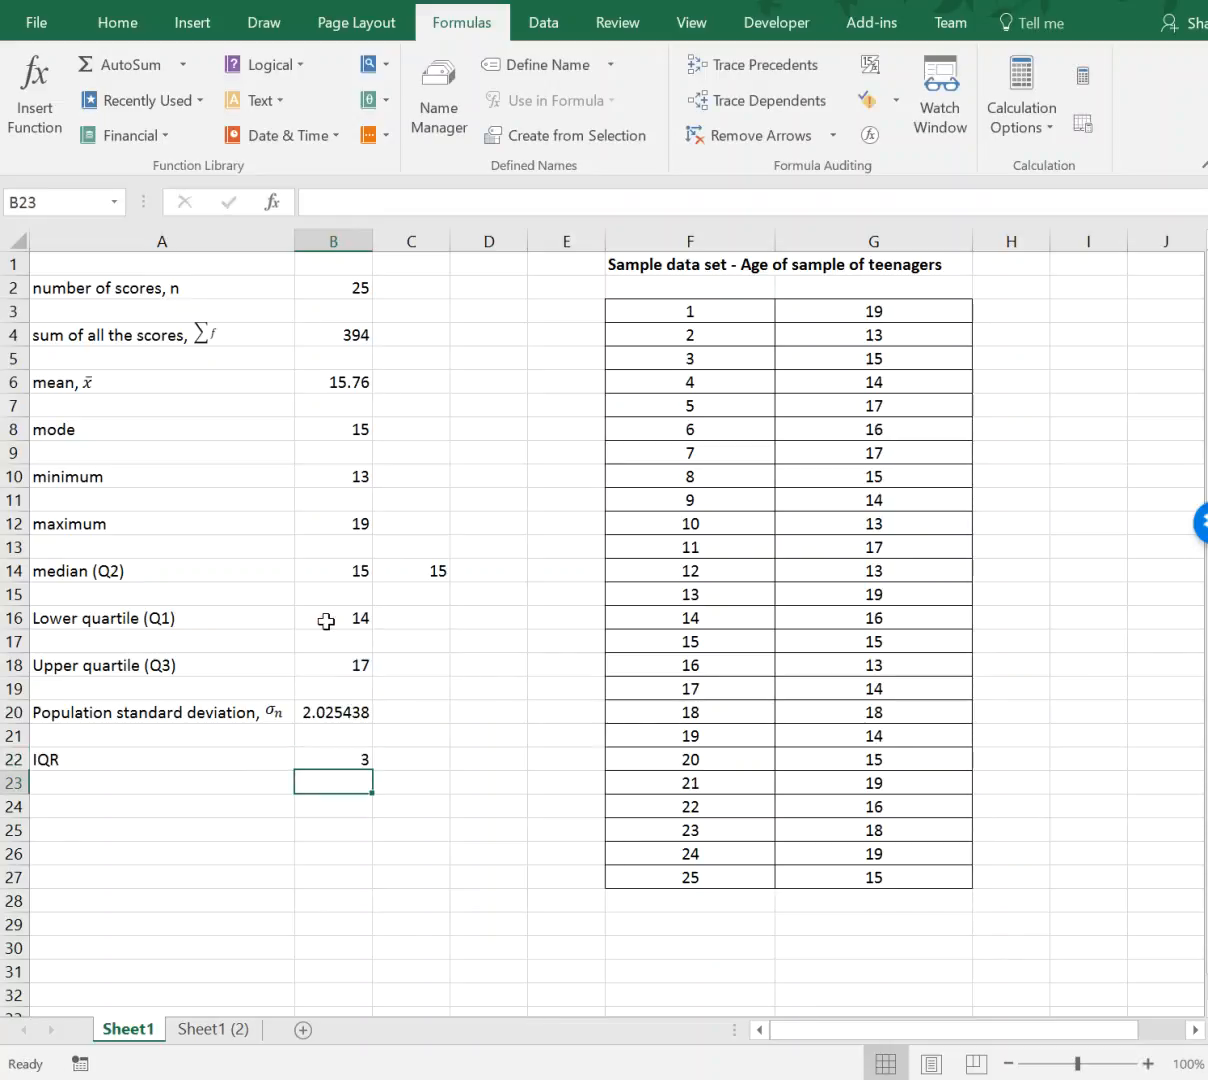